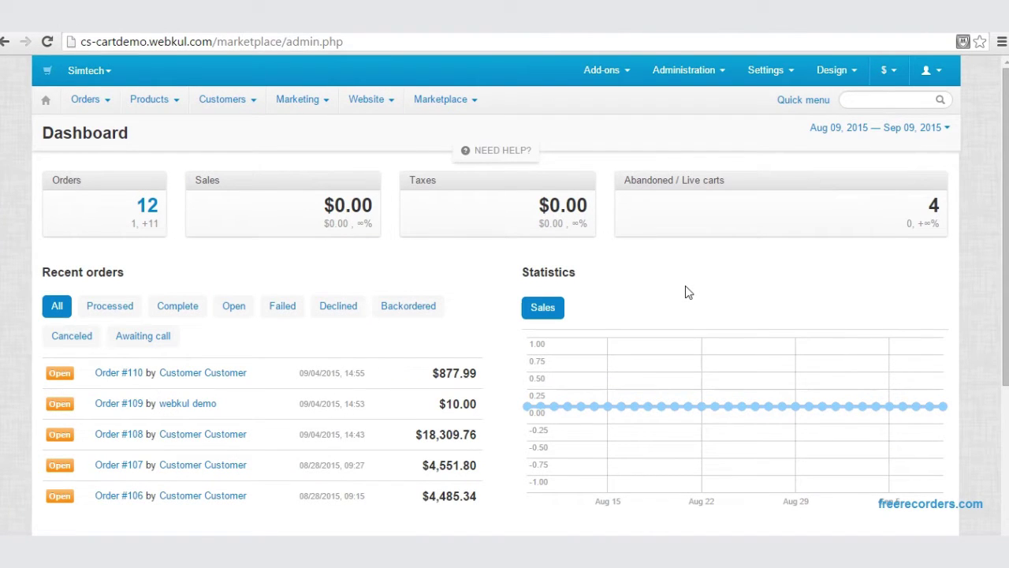
Step: Open the store's layout editor and view the storefront's top panel with its Seller Account menu
{"action": "mouse_move", "coordinate": [827, 74]}
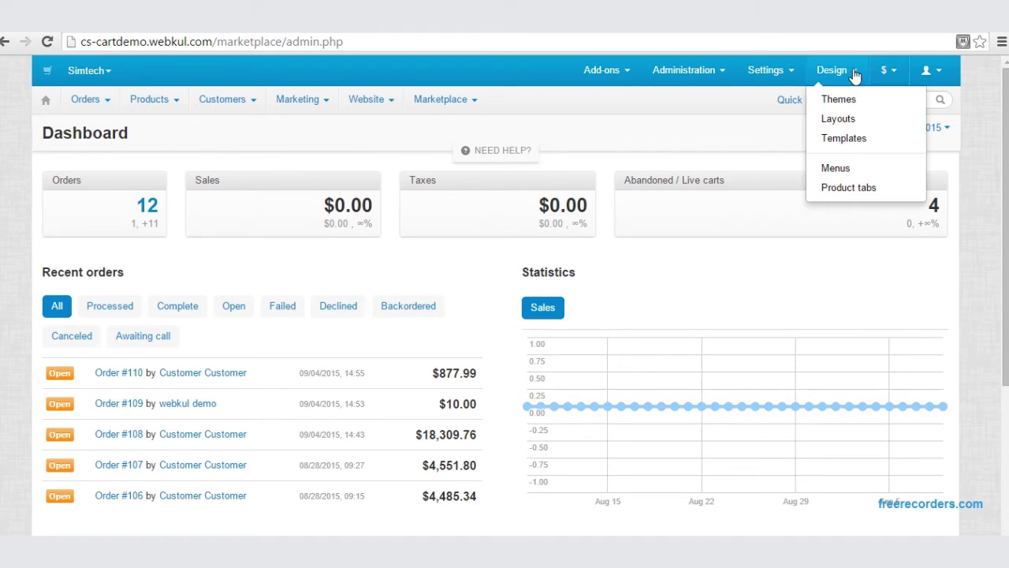
{"action": "left_click", "coordinate": [854, 123]}
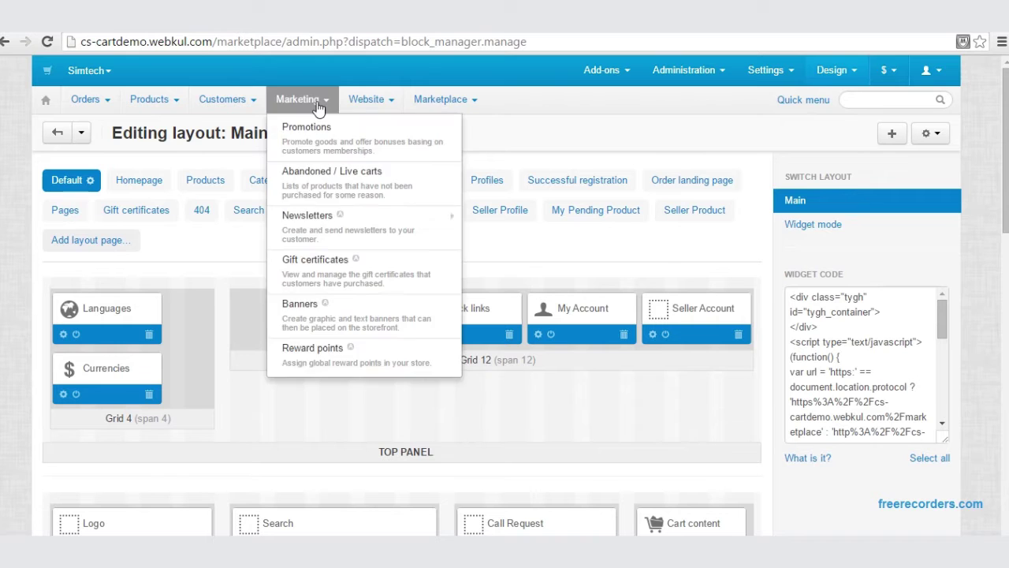
{"action": "left_click", "coordinate": [48, 75]}
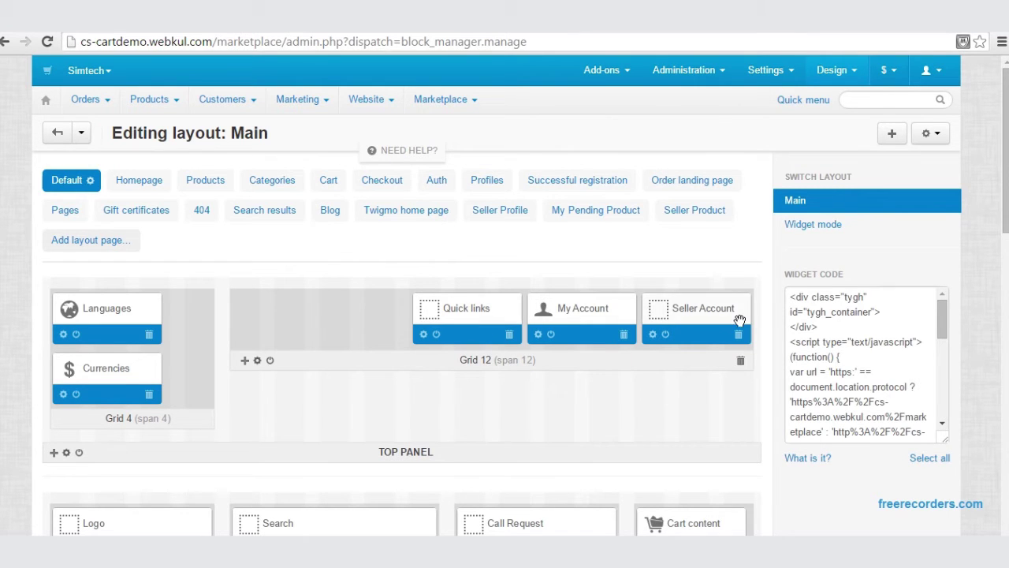
{"action": "mouse_move", "coordinate": [190, 98]}
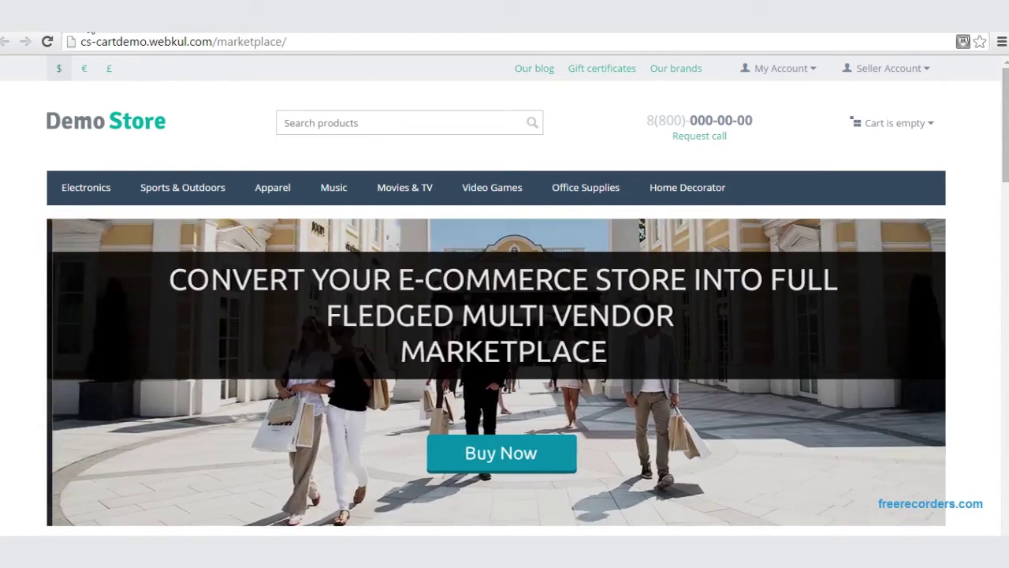
{"action": "left_click", "coordinate": [89, 37]}
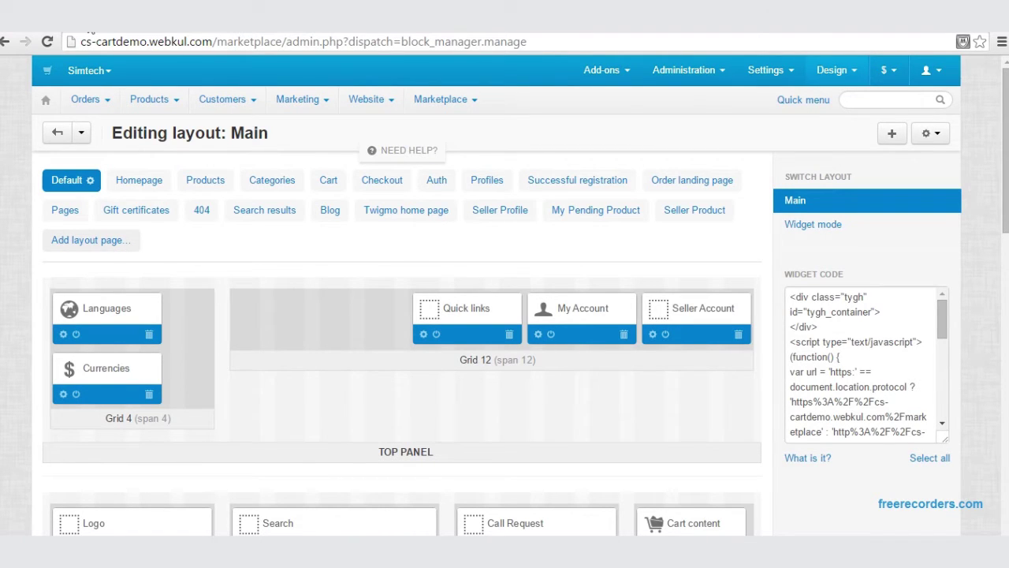
Step: Delete the Seller Account block from Grid 12 in the top panel and check the storefront
{"action": "left_click", "coordinate": [739, 336]}
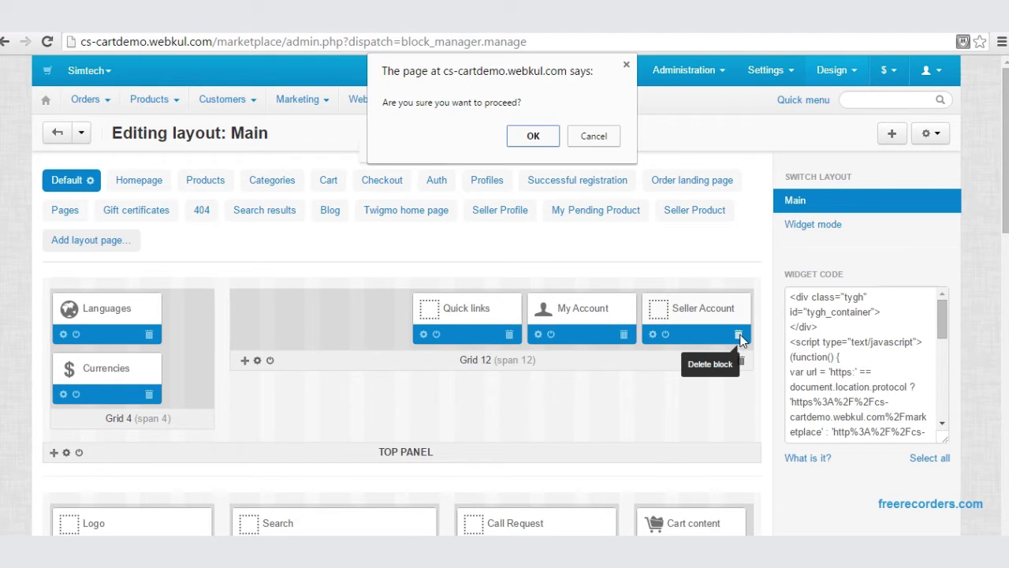
{"action": "left_click", "coordinate": [537, 136]}
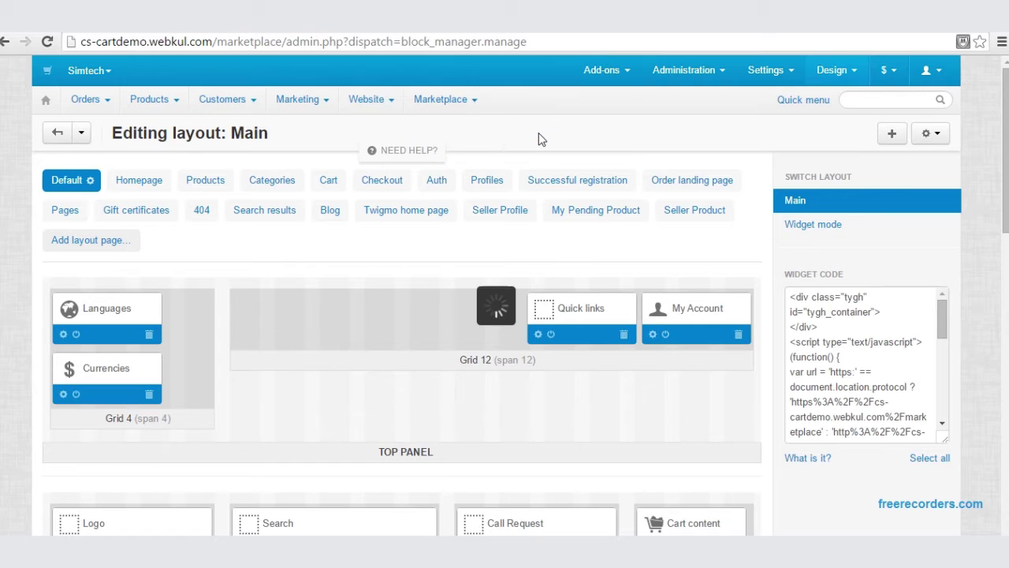
{"action": "left_click", "coordinate": [52, 73]}
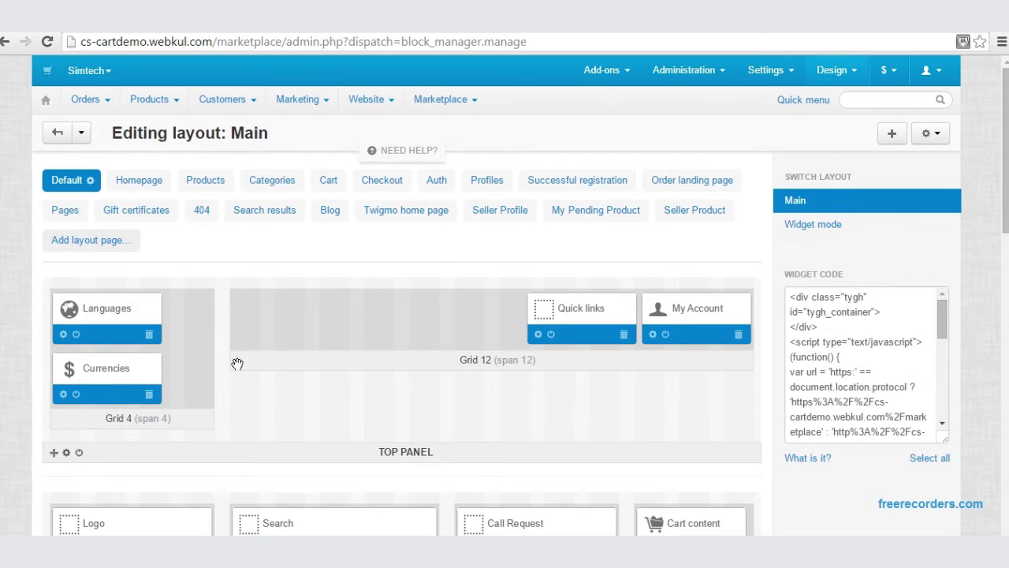
Step: Create a new Seller Account block in Grid 12 of the top panel, named Seller Account with the Seller Account template
{"action": "mouse_move", "coordinate": [261, 366]}
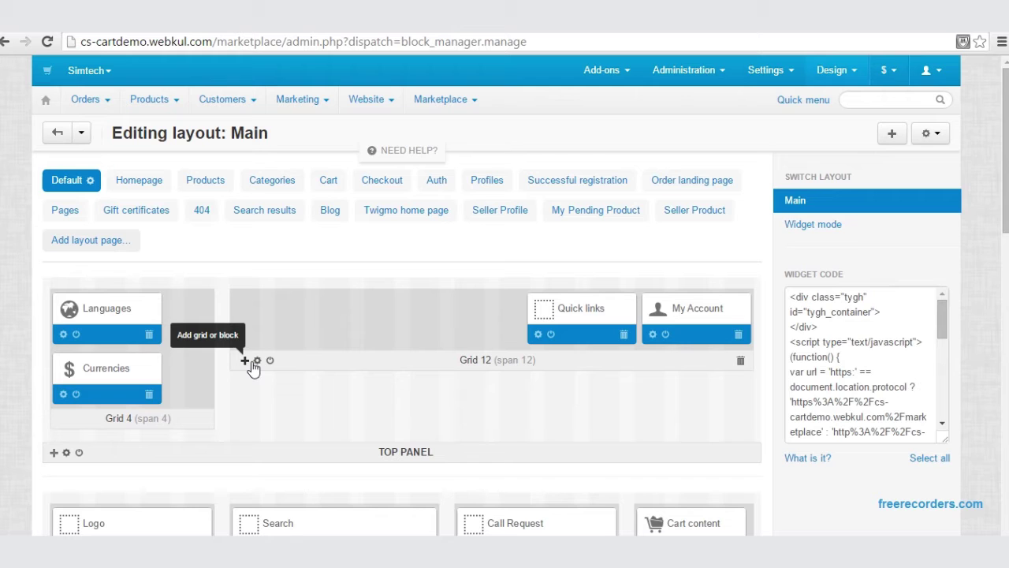
{"action": "left_click", "coordinate": [250, 362]}
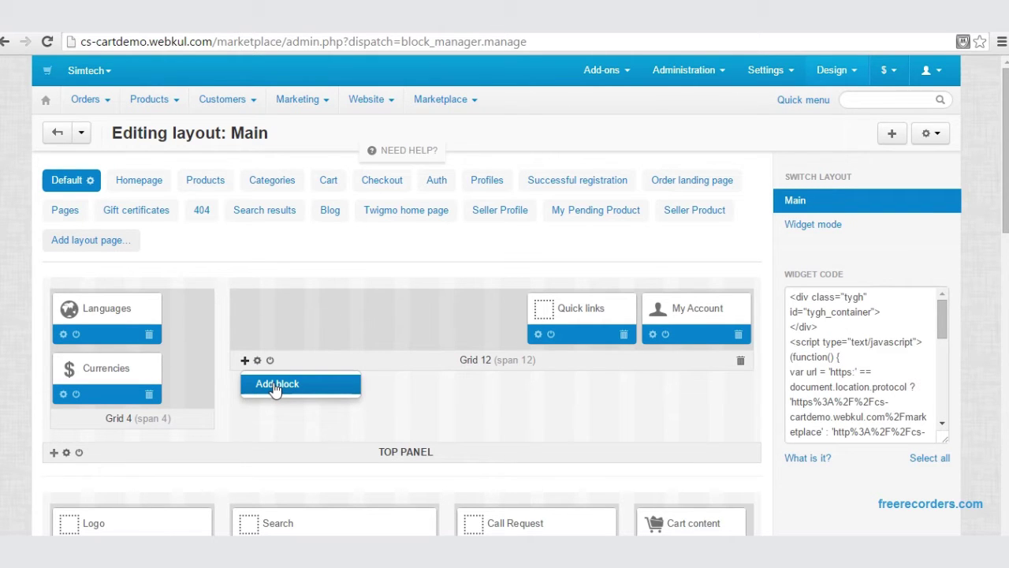
{"action": "left_click", "coordinate": [275, 387]}
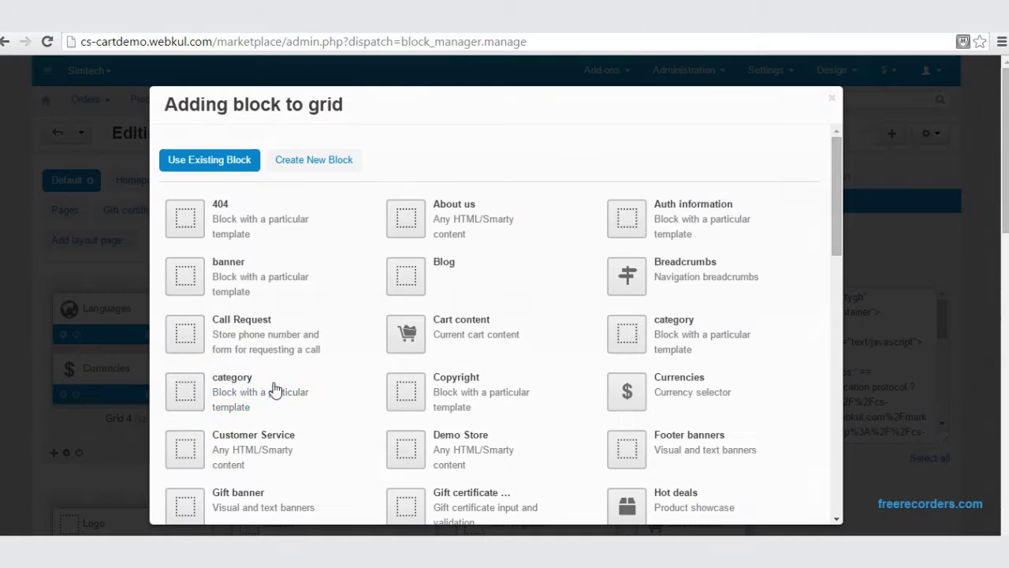
{"action": "left_click", "coordinate": [323, 162]}
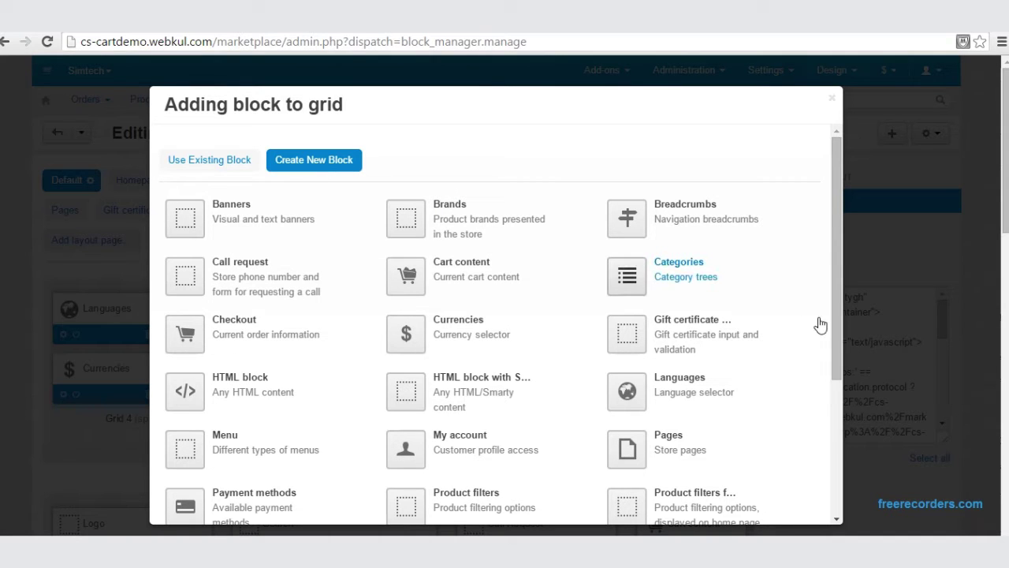
{"action": "left_click_drag", "start_coordinate": [839, 333], "coordinate": [836, 424]}
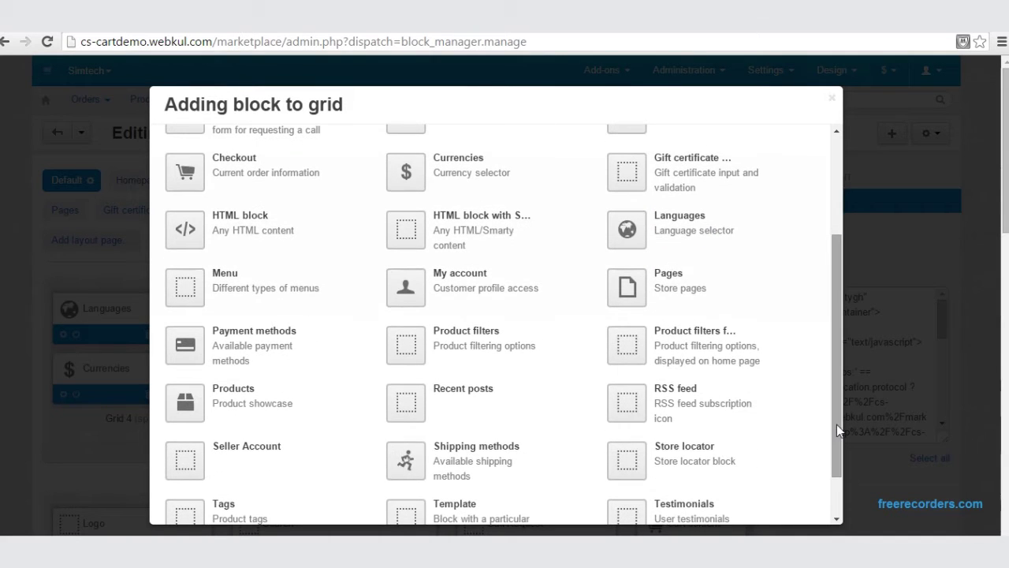
{"action": "left_click", "coordinate": [285, 449]}
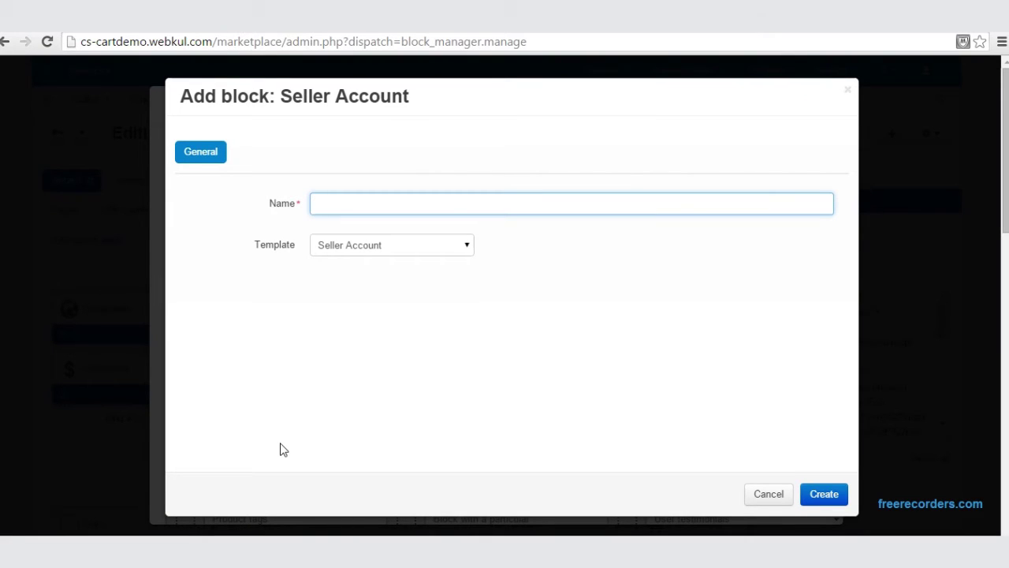
{"action": "type", "text": "S"}
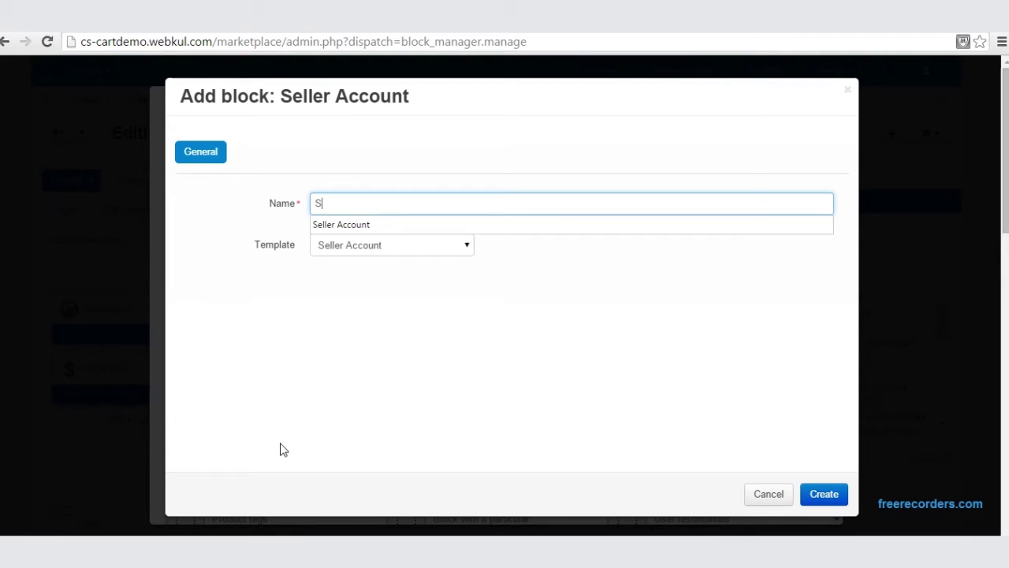
{"action": "left_click", "coordinate": [415, 225]}
{"action": "left_click", "coordinate": [820, 495]}
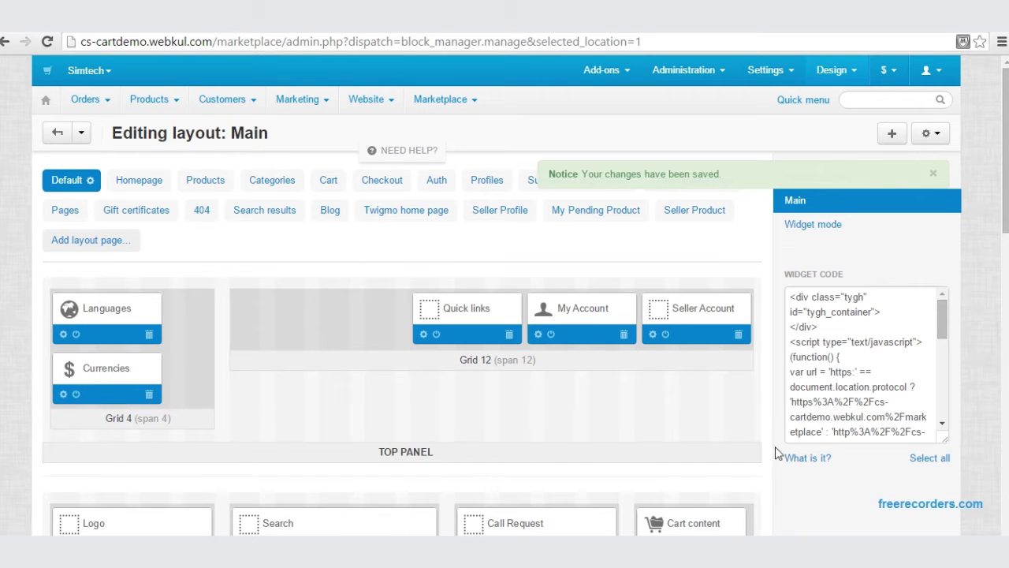
Step: Set the Seller Account block's wrapper to Onclick-dropdown and save the block
{"action": "left_click", "coordinate": [661, 336]}
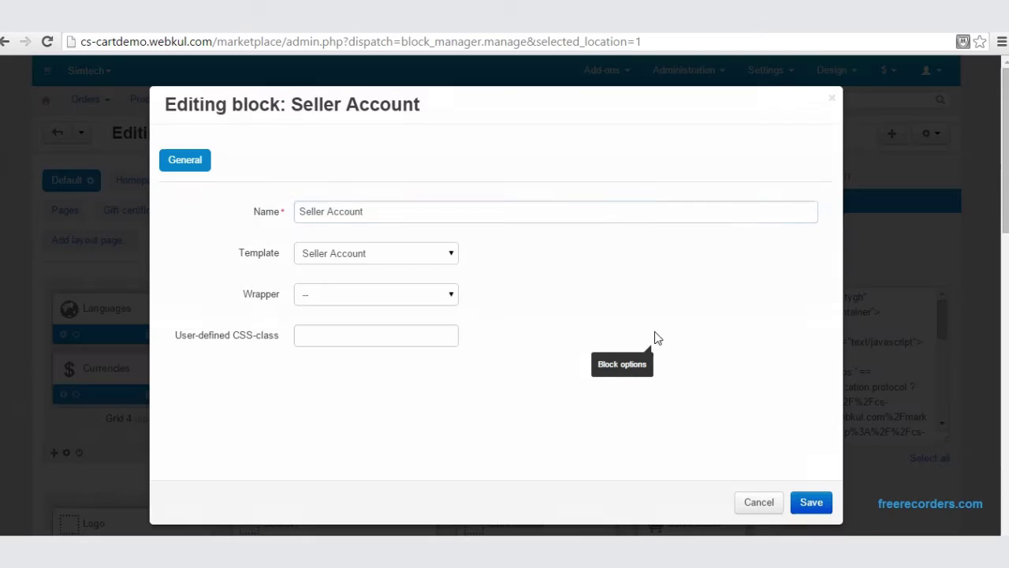
{"action": "left_click", "coordinate": [452, 295]}
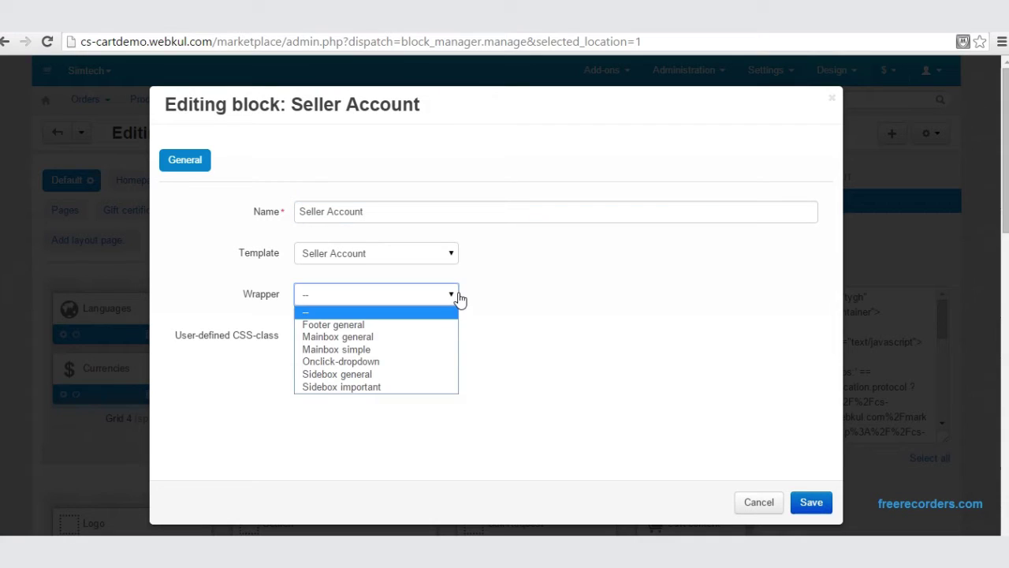
{"action": "left_click", "coordinate": [392, 362]}
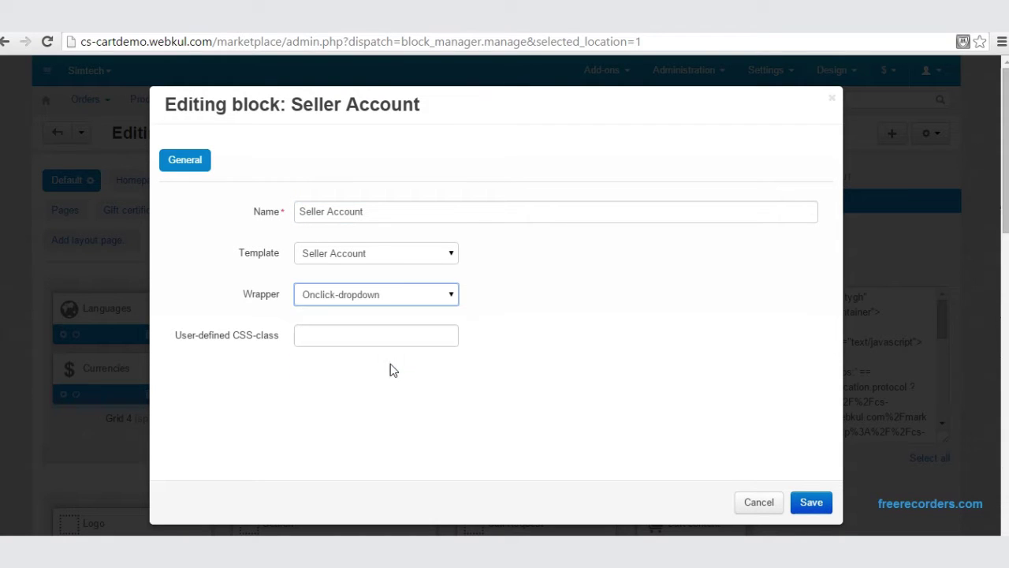
{"action": "left_click", "coordinate": [813, 504]}
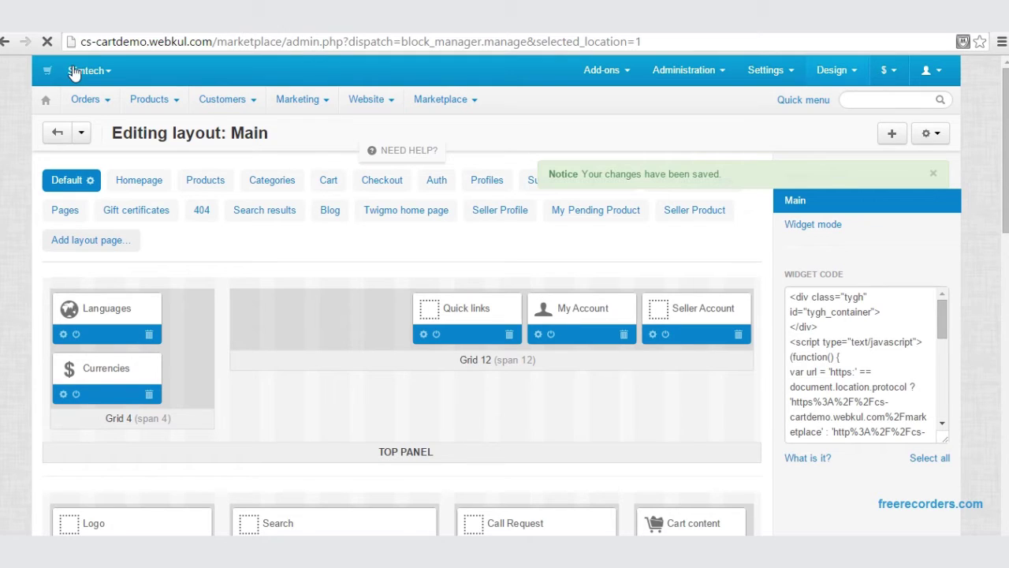
Step: Open the storefront in a new browser tab and view the seller's My Profile Preview page
{"action": "right_click", "coordinate": [49, 70]}
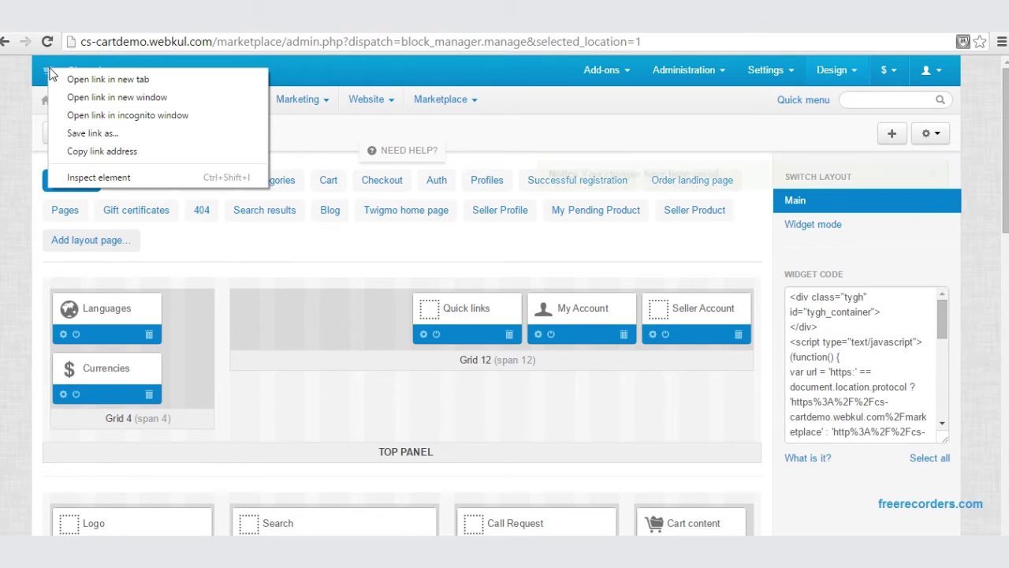
{"action": "left_click", "coordinate": [108, 79]}
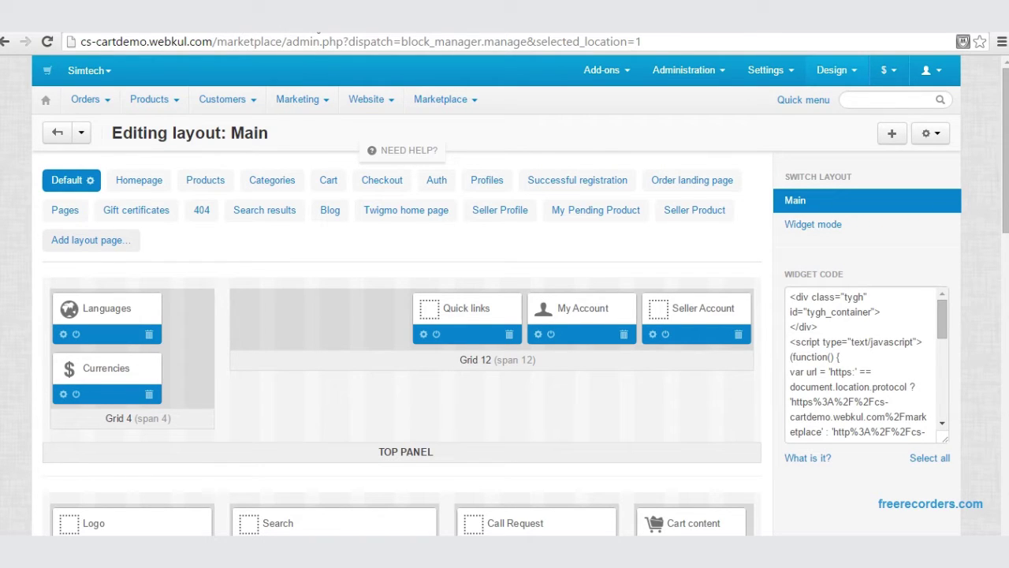
{"action": "left_click", "coordinate": [321, 35]}
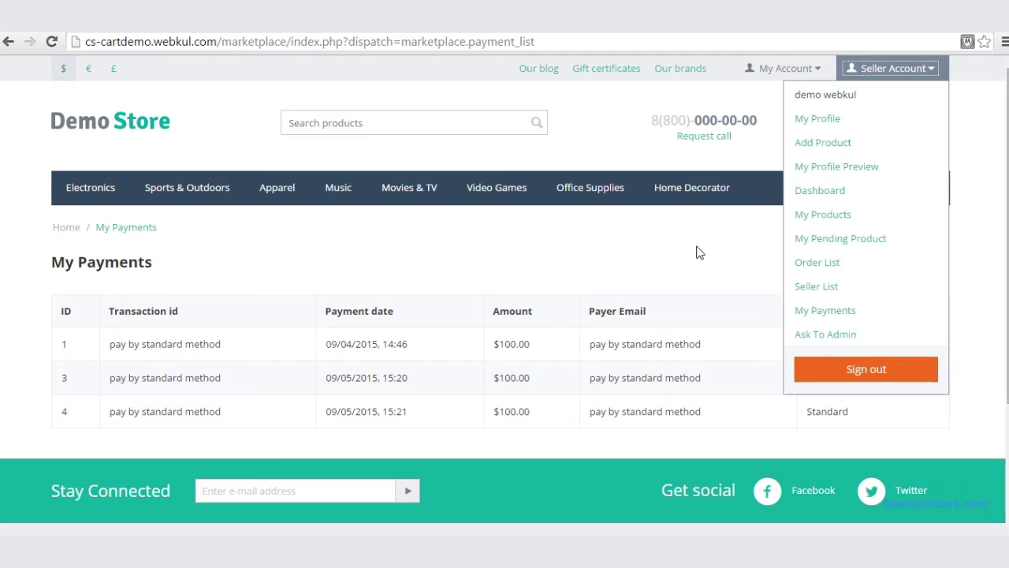
{"action": "left_click", "coordinate": [835, 169]}
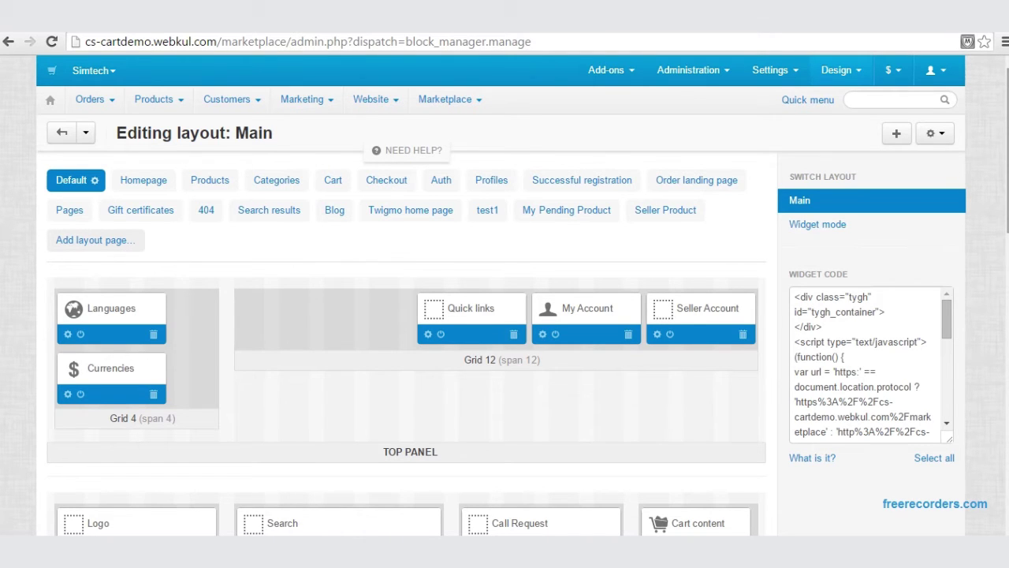
Step: Create a layout page named Seller Profile with the custom dispatch marketplace.my_profile_preview
{"action": "scroll", "coordinate": [554, 191], "scroll_direction": "down", "scroll_amount": 3}
{"action": "scroll", "coordinate": [554, 191], "scroll_direction": "up", "scroll_amount": 3}
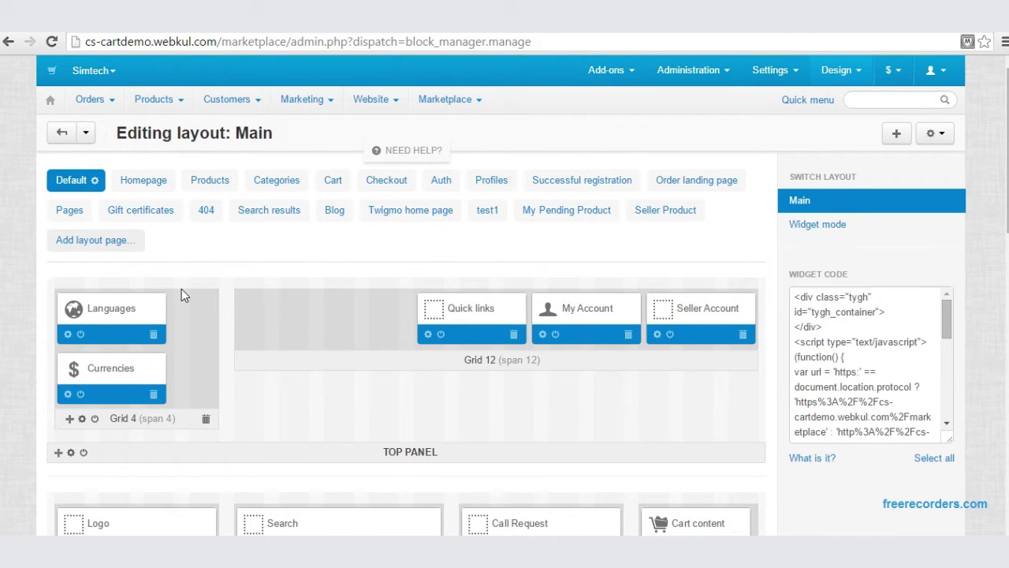
{"action": "left_click", "coordinate": [119, 249]}
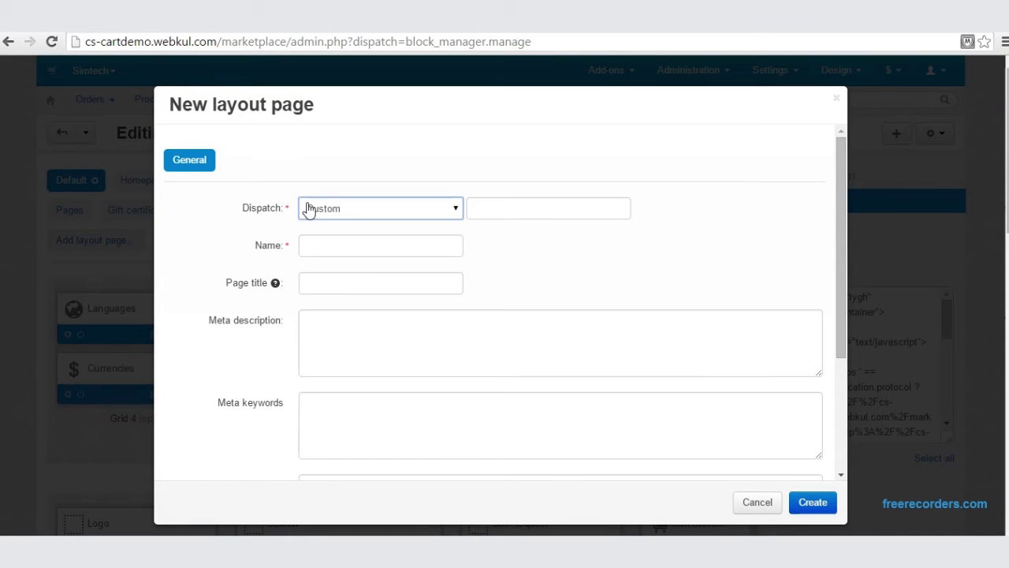
{"action": "left_click", "coordinate": [459, 215]}
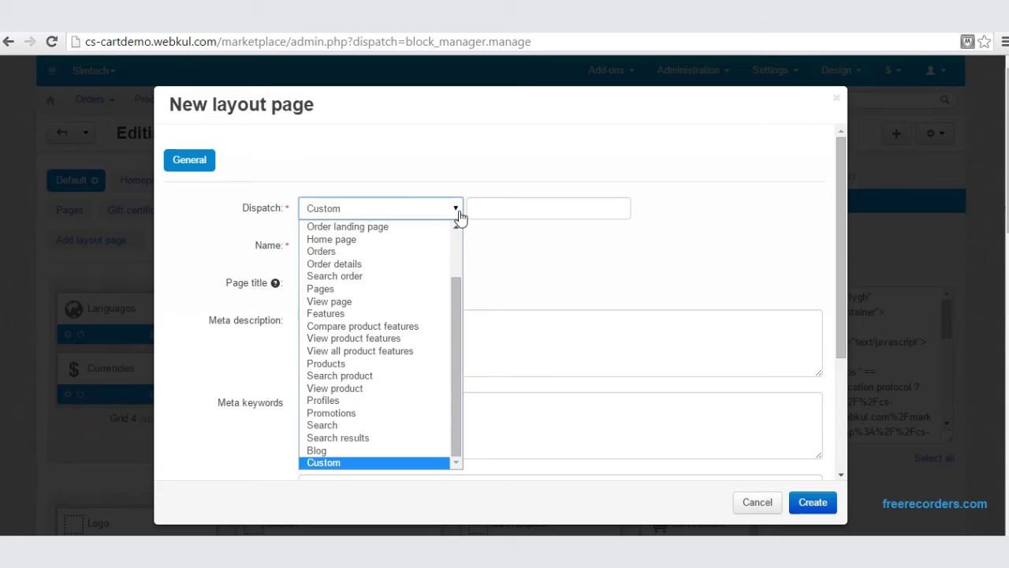
{"action": "left_click", "coordinate": [359, 464]}
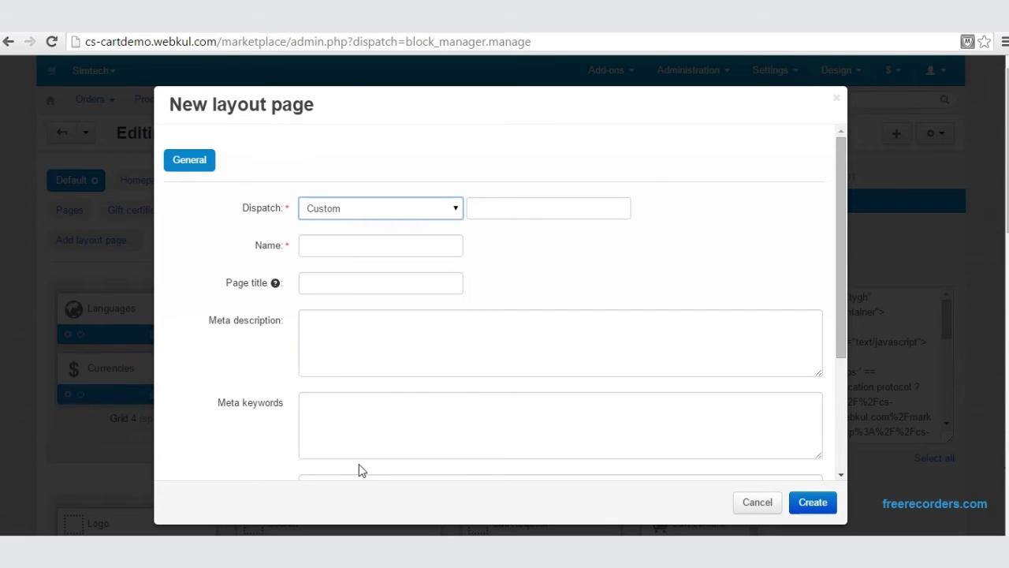
{"action": "left_click", "coordinate": [529, 213]}
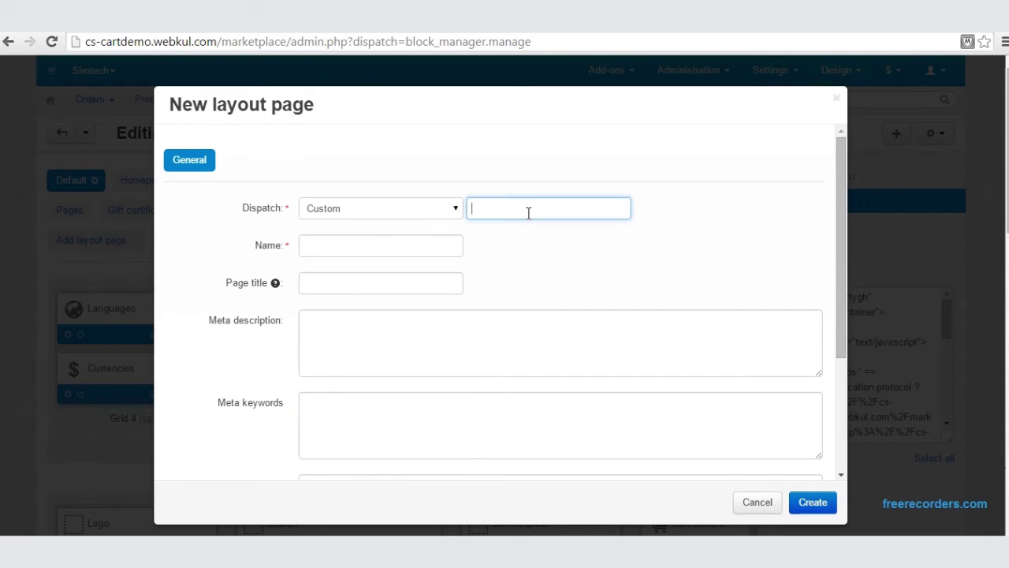
{"action": "type", "text": "marketplace.my_profile_preview"}
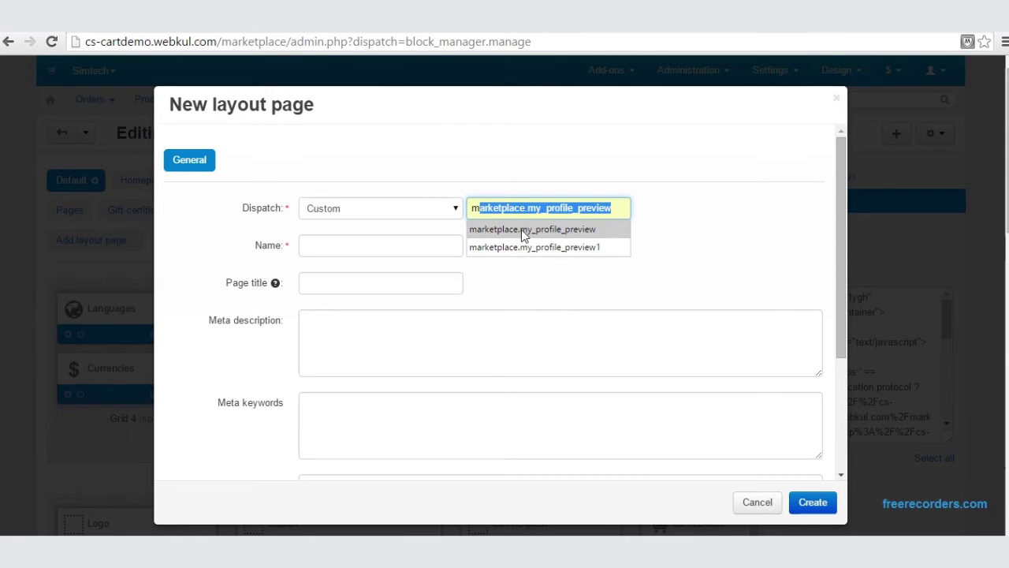
{"action": "left_click", "coordinate": [522, 230]}
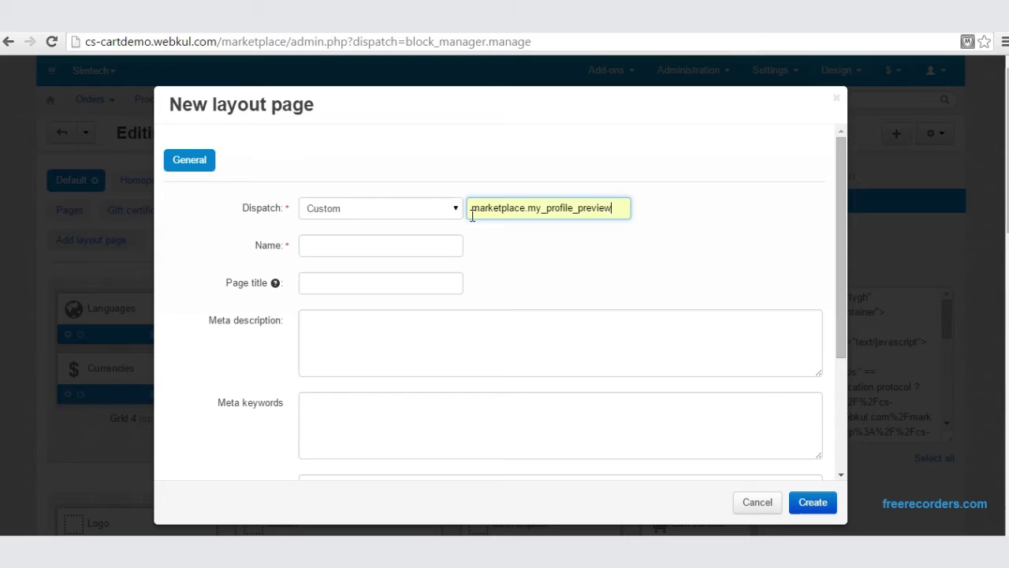
{"action": "left_click", "coordinate": [330, 247]}
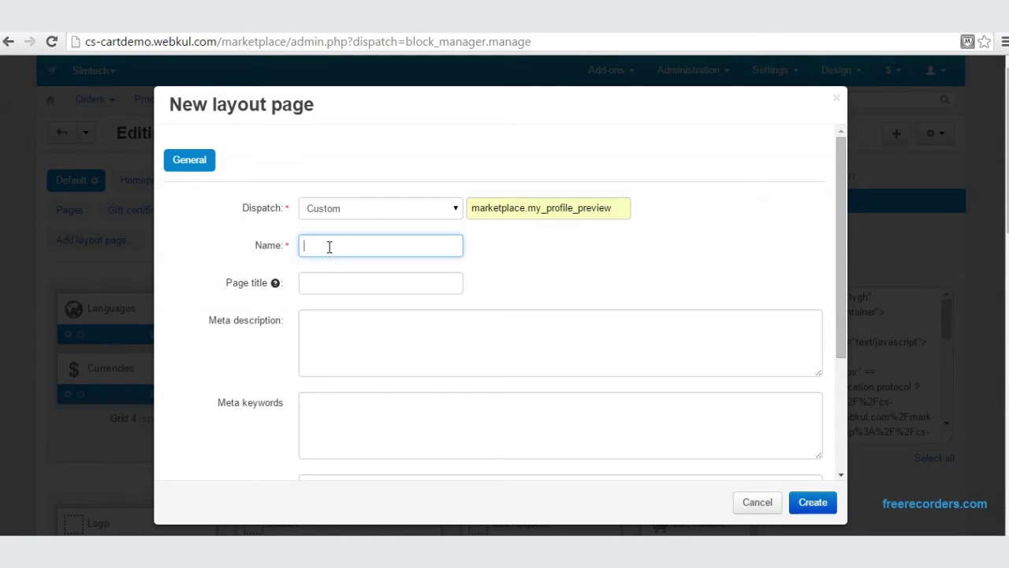
{"action": "type", "text": "Seller Profile"}
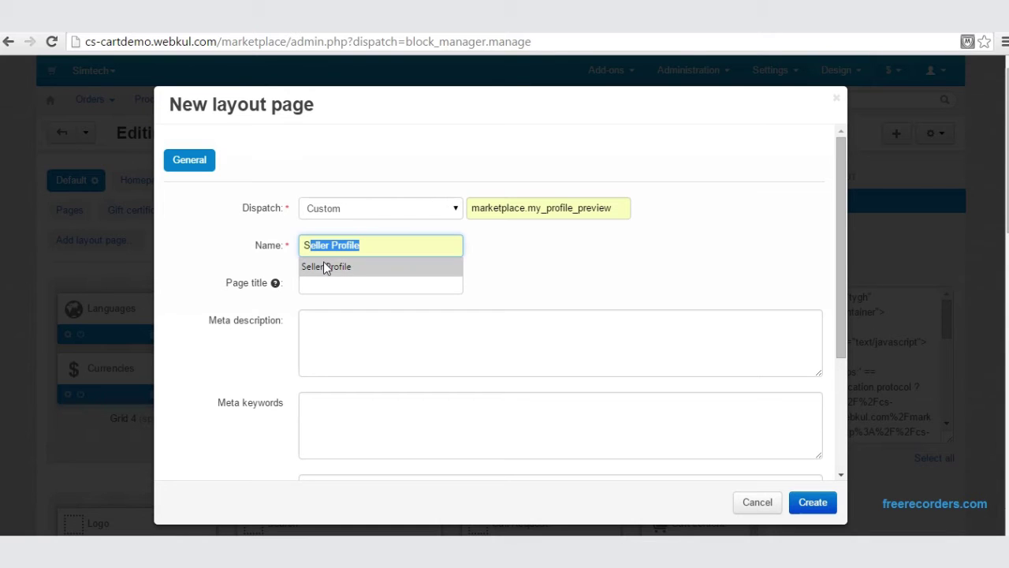
{"action": "left_click", "coordinate": [323, 265]}
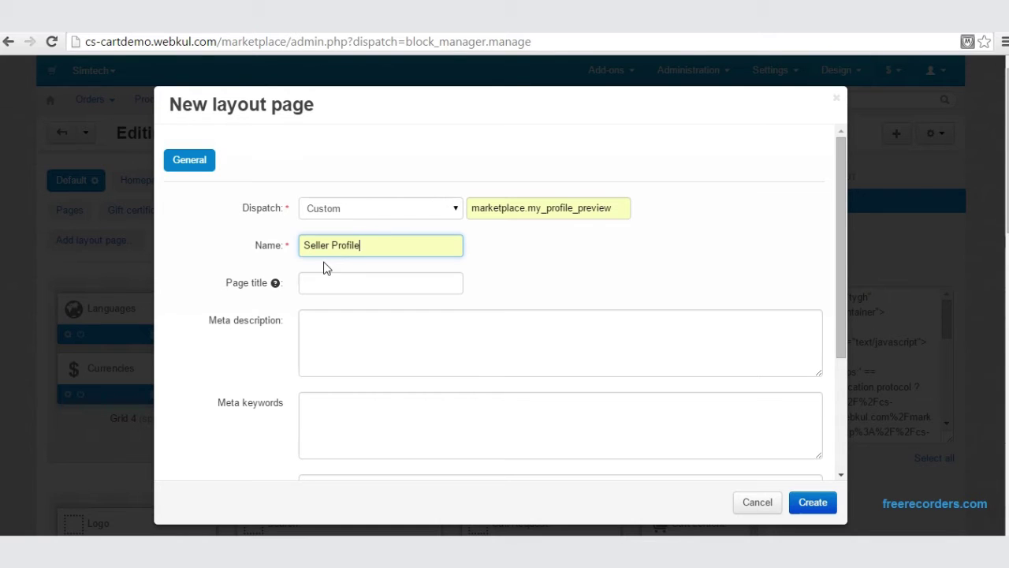
{"action": "left_click", "coordinate": [820, 502]}
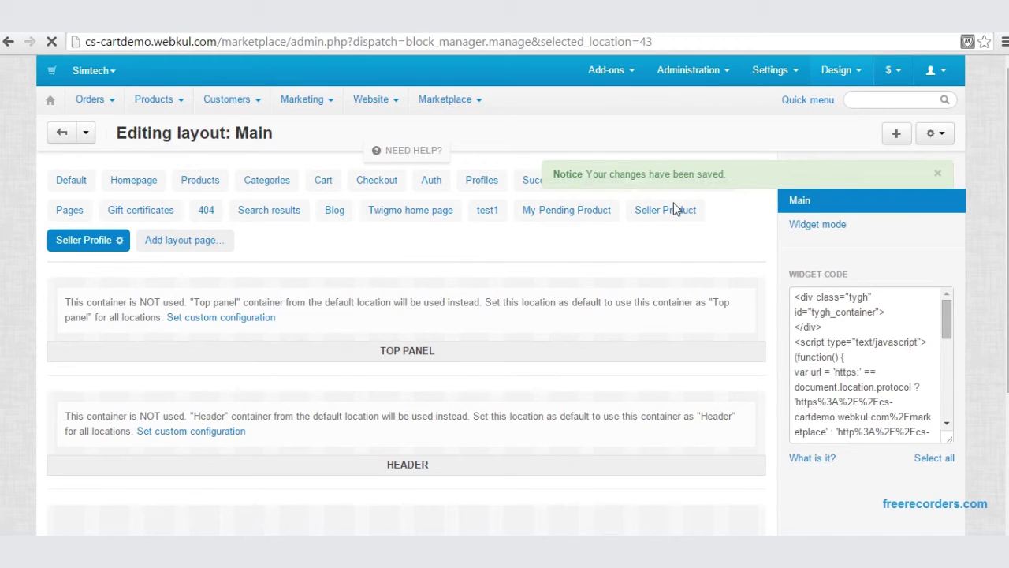
Step: Add a grid of width 16 to the Content container of the Seller Profile layout page
{"action": "left_click", "coordinate": [101, 248]}
{"action": "scroll", "coordinate": [977, 187], "scroll_direction": "down", "scroll_amount": 3}
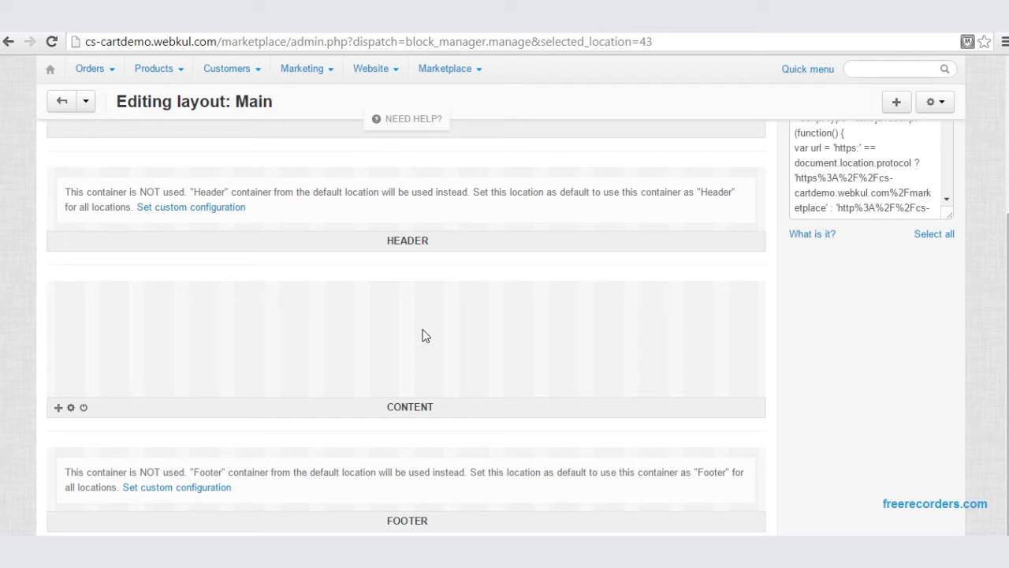
{"action": "left_click", "coordinate": [64, 410]}
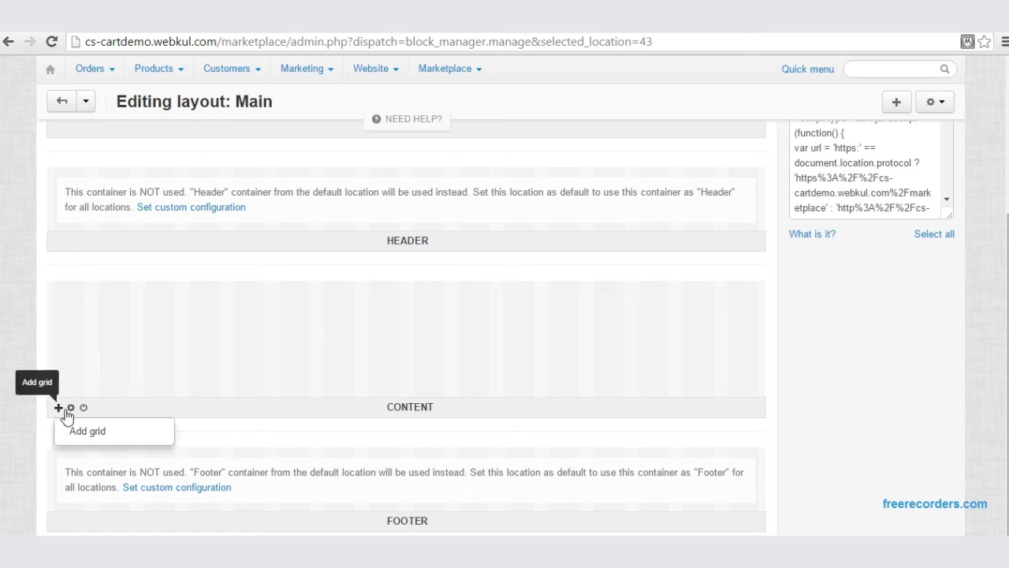
{"action": "left_click", "coordinate": [83, 433]}
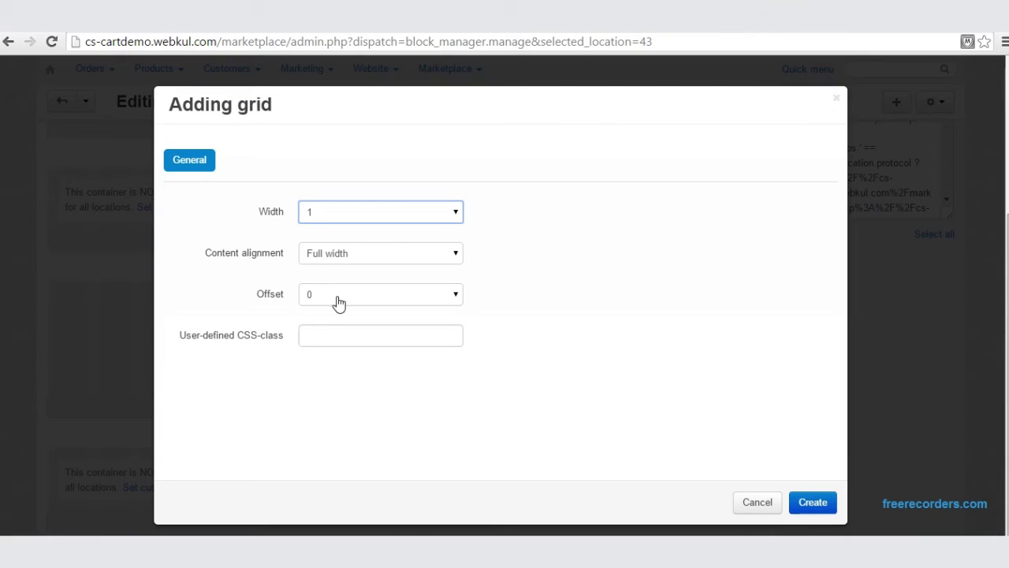
{"action": "left_click", "coordinate": [462, 212]}
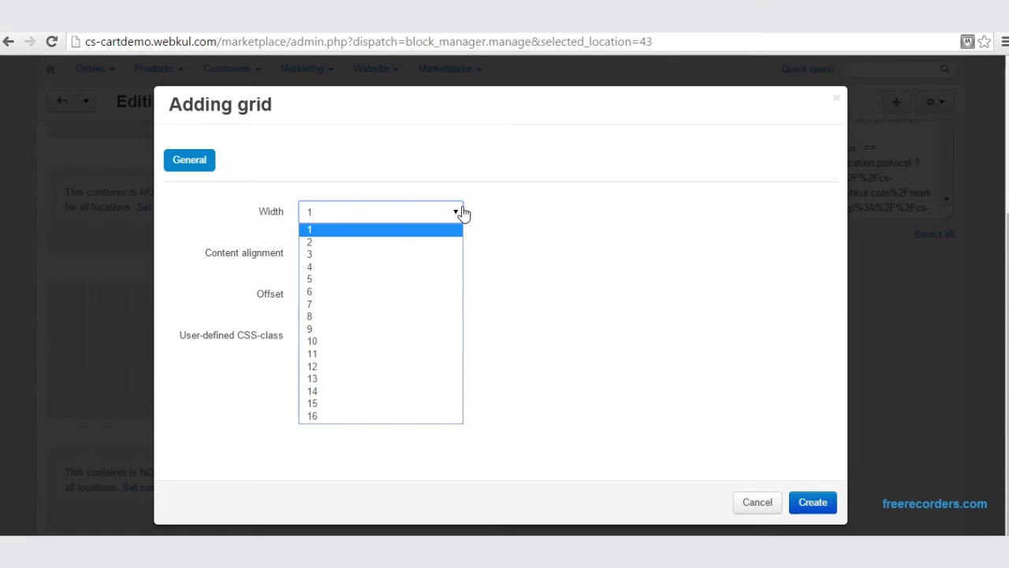
{"action": "left_click", "coordinate": [325, 417]}
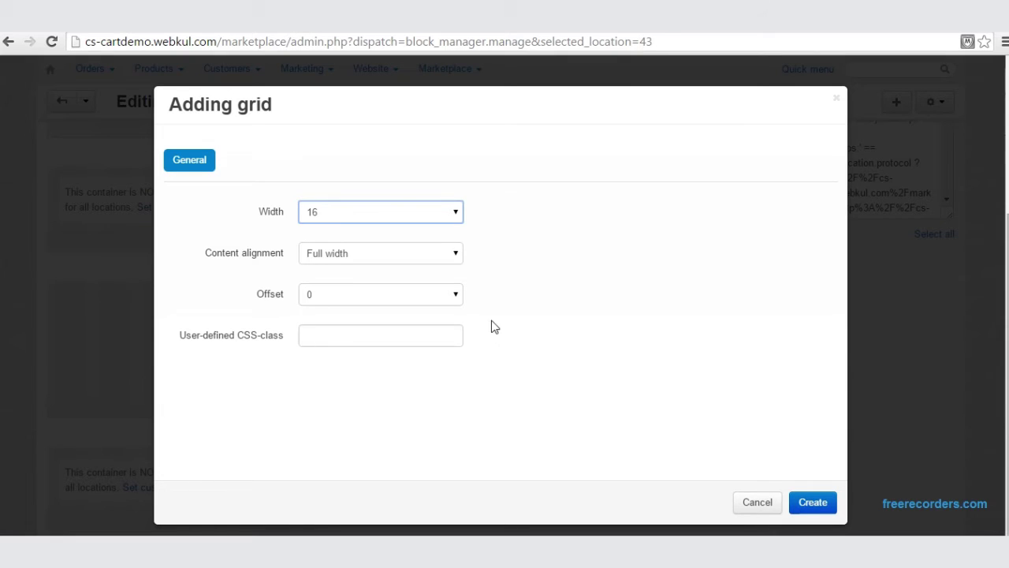
{"action": "left_click", "coordinate": [804, 511]}
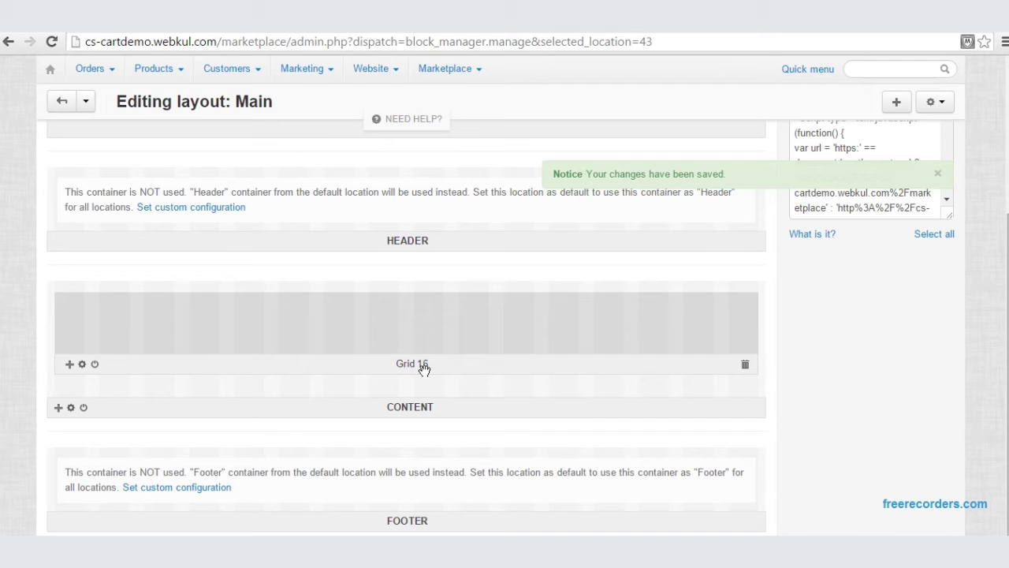
Step: Add a nested grid of width 4 inside Grid 16 of the Content container
{"action": "left_click", "coordinate": [70, 365]}
{"action": "left_click", "coordinate": [89, 388]}
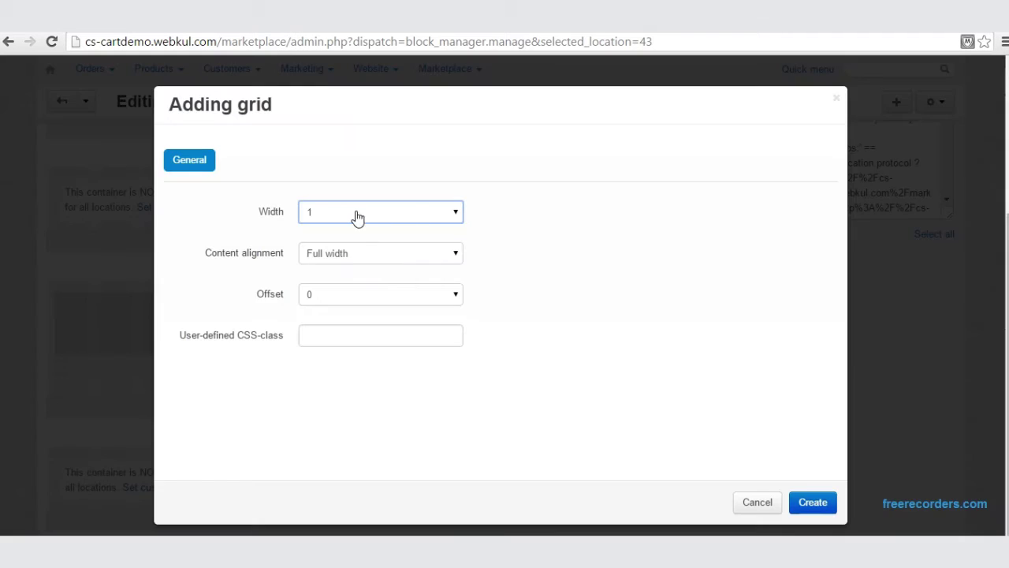
{"action": "left_click", "coordinate": [457, 218]}
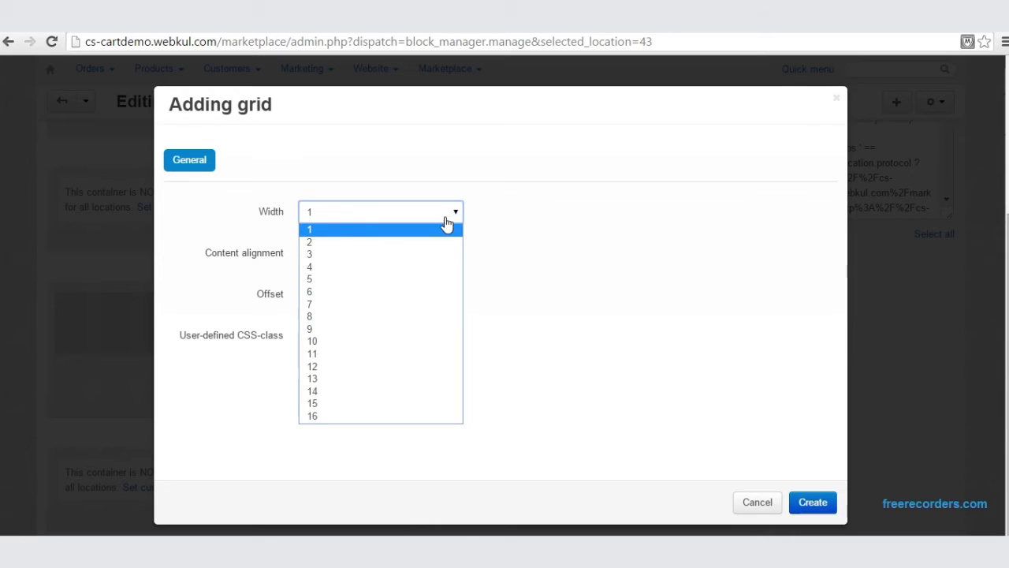
{"action": "left_click", "coordinate": [338, 269]}
{"action": "left_click", "coordinate": [817, 509]}
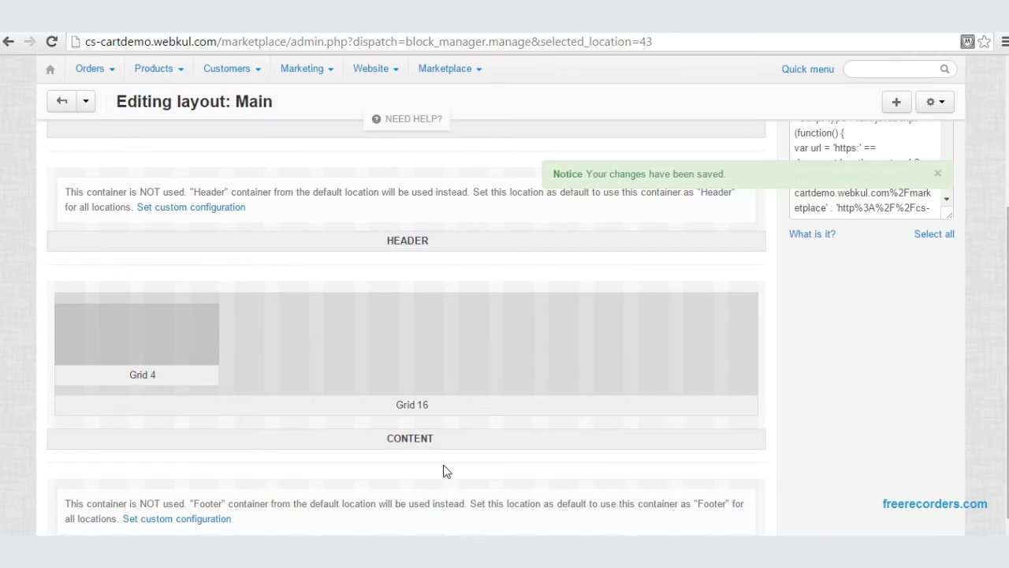
Step: Add a second nested grid of width 12 inside Grid 16, beside Grid 4
{"action": "left_click", "coordinate": [70, 407]}
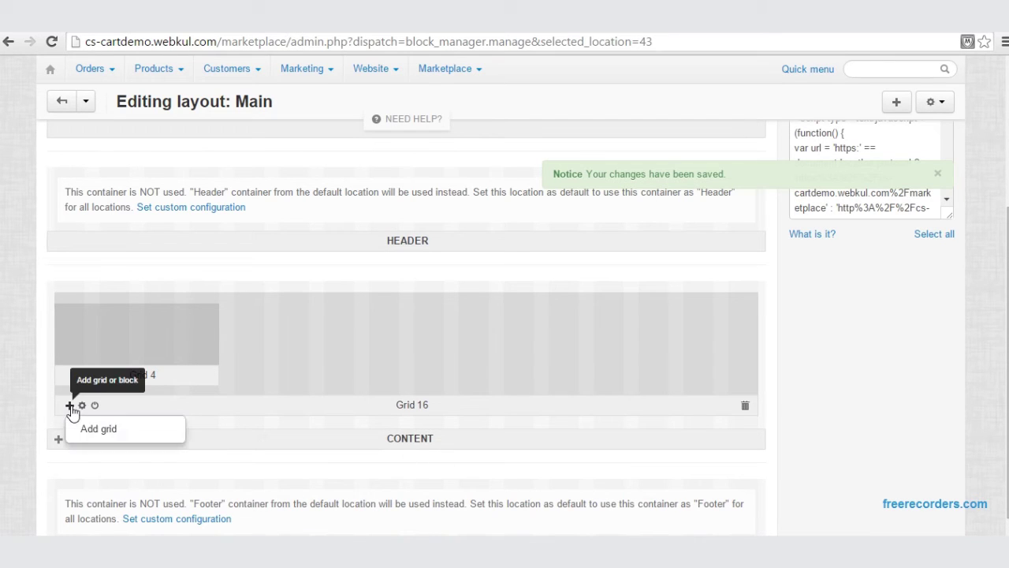
{"action": "left_click", "coordinate": [87, 429]}
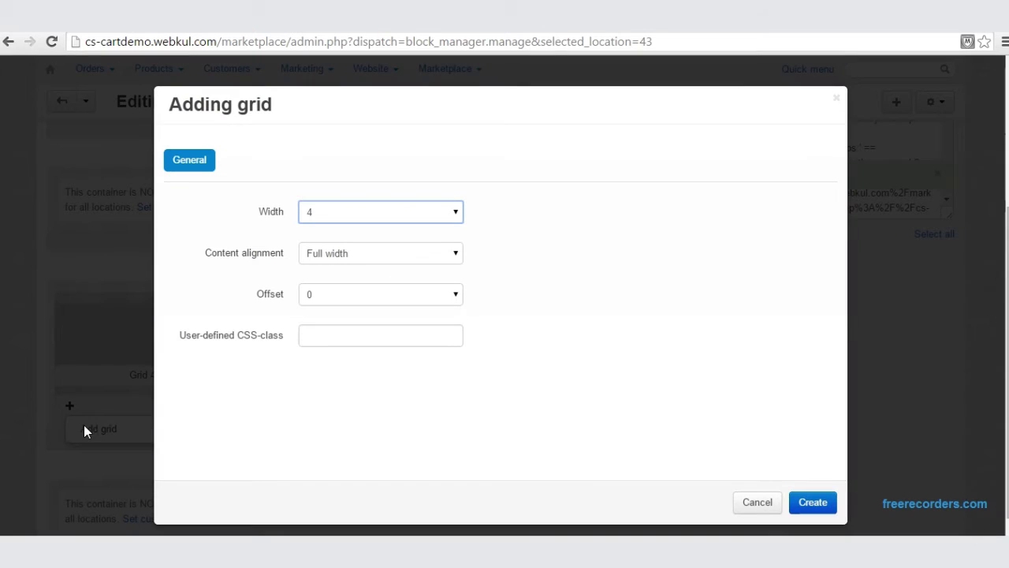
{"action": "left_click", "coordinate": [462, 221]}
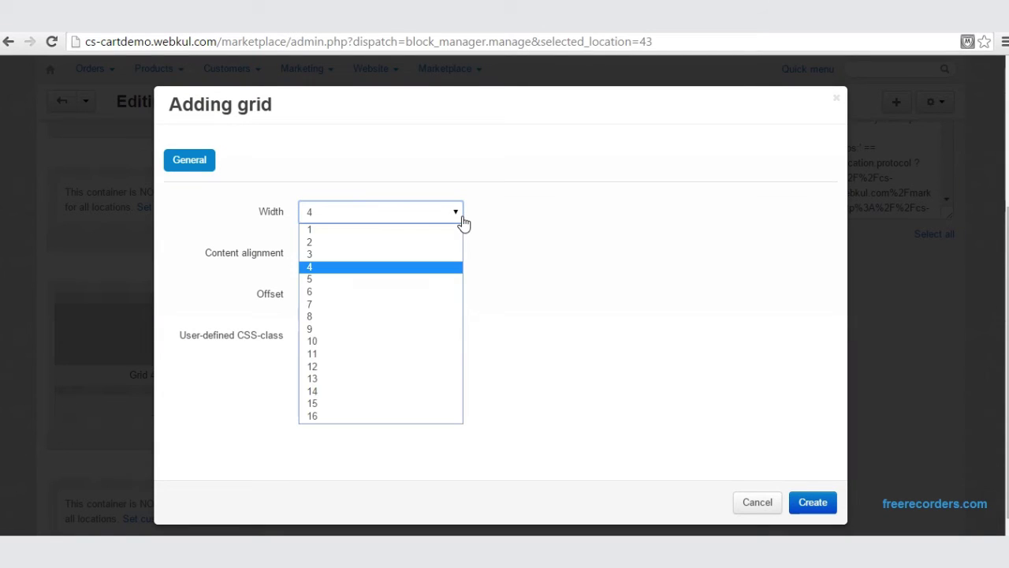
{"action": "left_click", "coordinate": [363, 367]}
{"action": "left_click", "coordinate": [814, 502]}
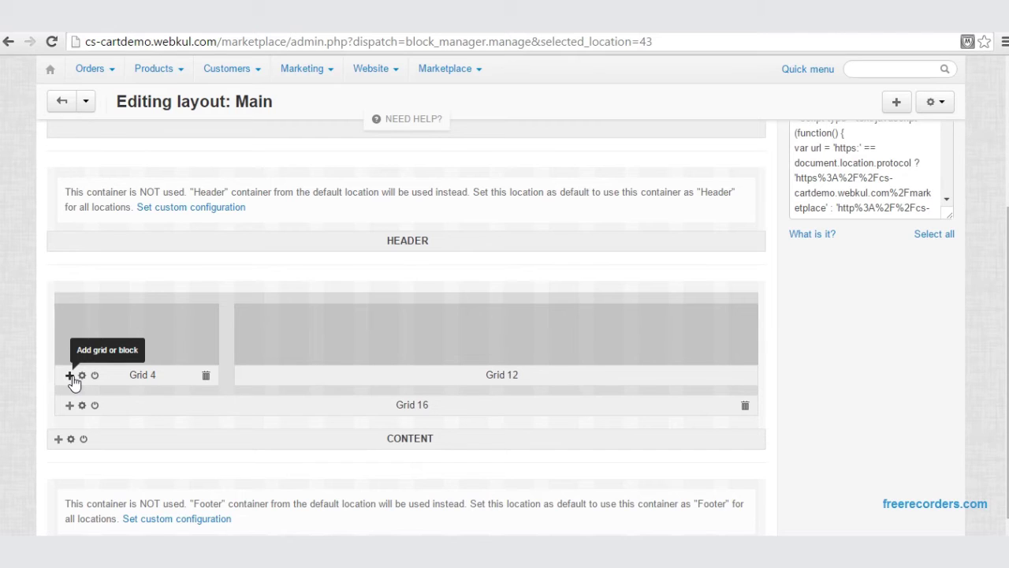
Step: Create a new Template block in Grid 4 named Seller Profile Preview Avatar image Block, using the Seller Profile Preview Avatar Image Block template
{"action": "left_click", "coordinate": [69, 376]}
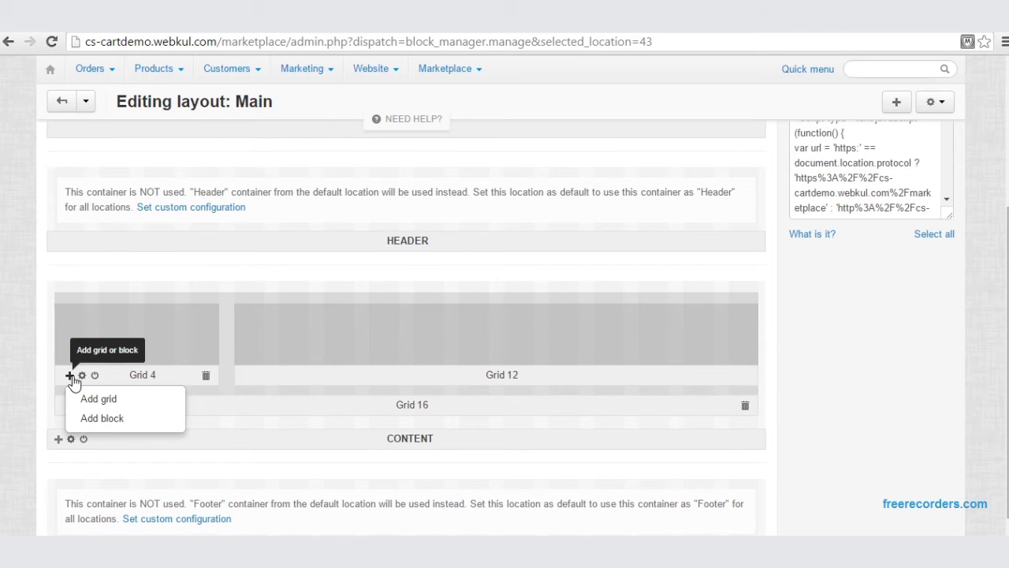
{"action": "left_click", "coordinate": [105, 420]}
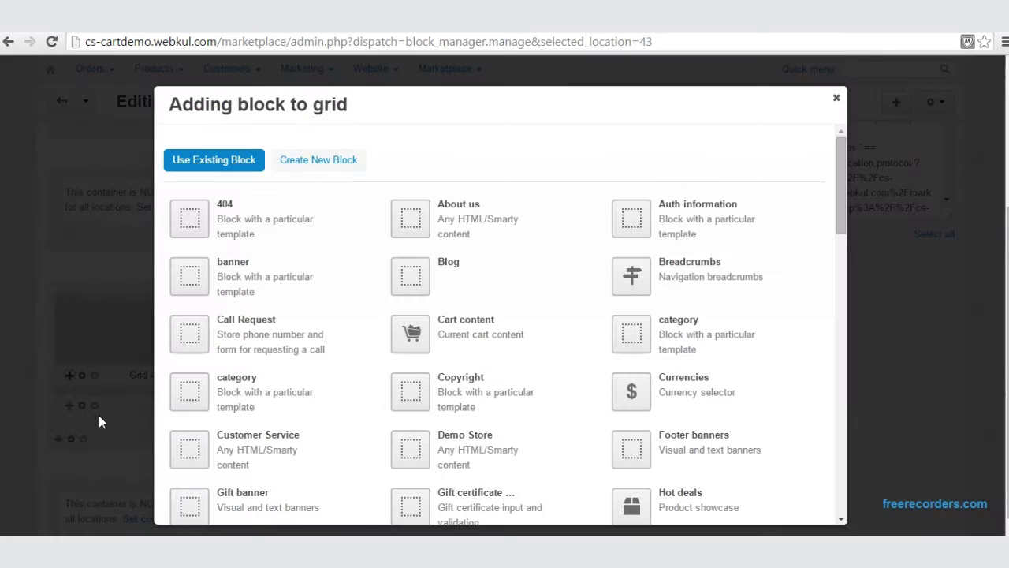
{"action": "left_click", "coordinate": [336, 162]}
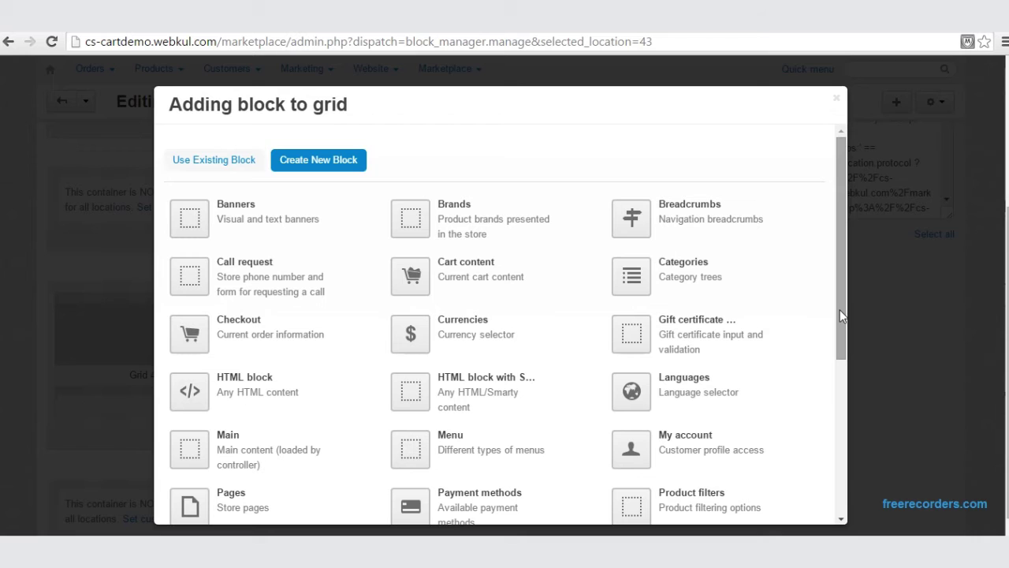
{"action": "left_click_drag", "start_coordinate": [842, 350], "coordinate": [841, 488]}
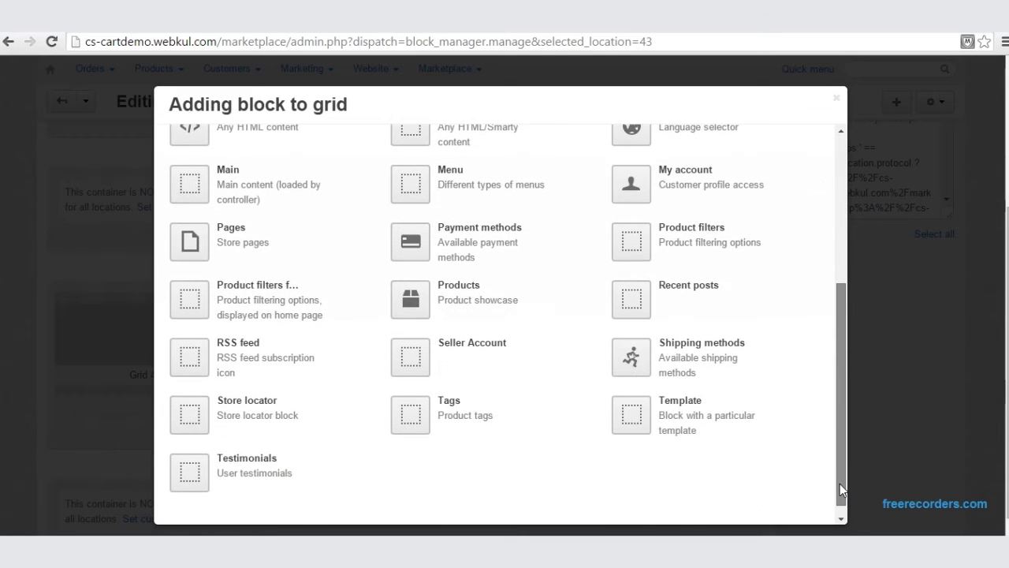
{"action": "left_click", "coordinate": [680, 408]}
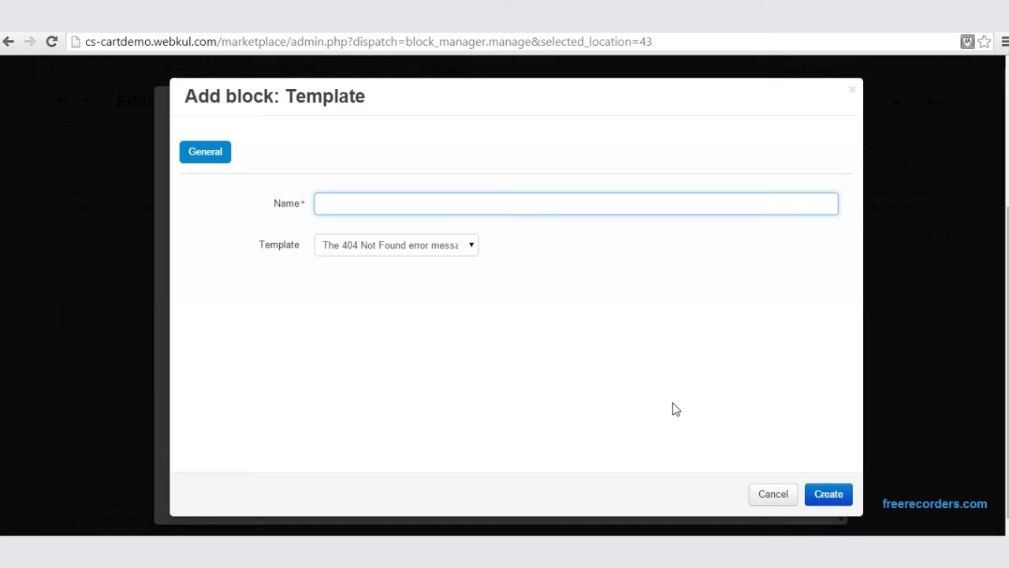
{"action": "left_click", "coordinate": [473, 246]}
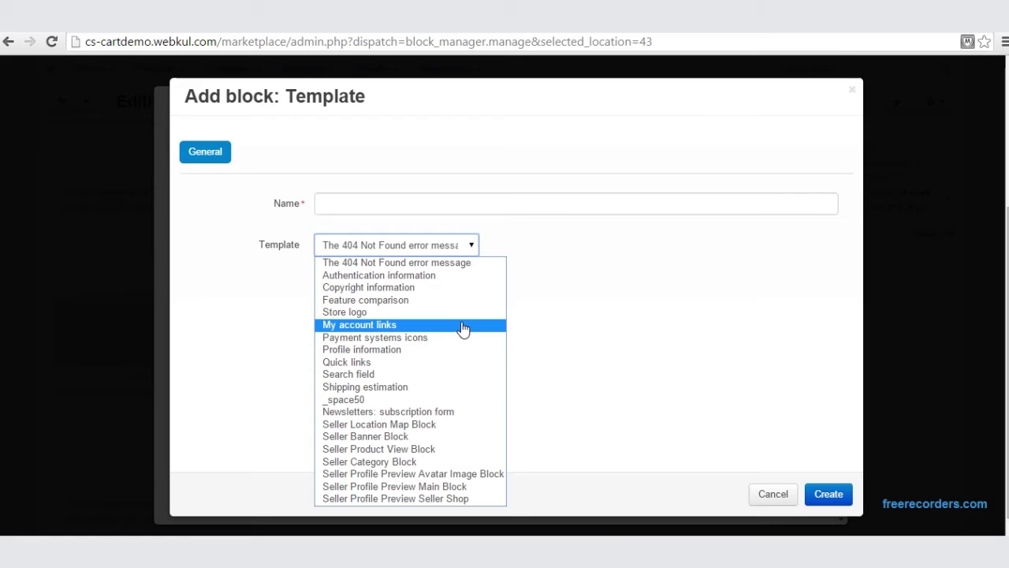
{"action": "left_click", "coordinate": [421, 473]}
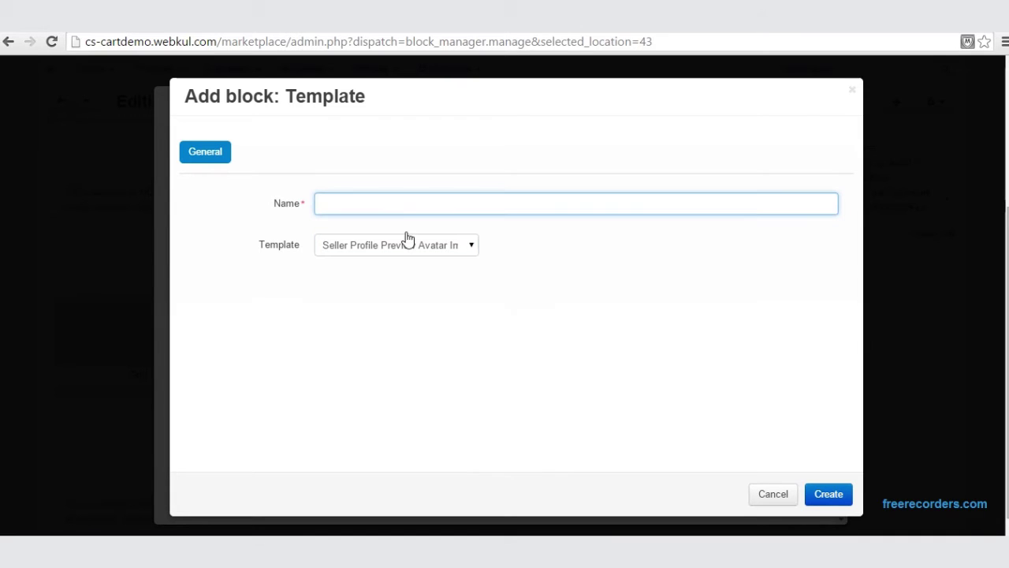
{"action": "left_click", "coordinate": [395, 208]}
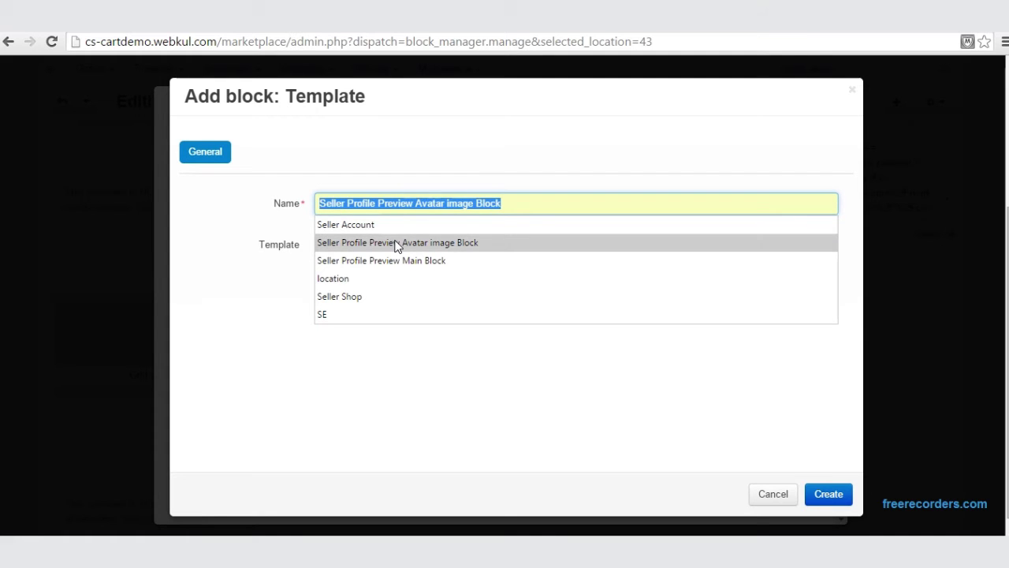
{"action": "left_click", "coordinate": [397, 243]}
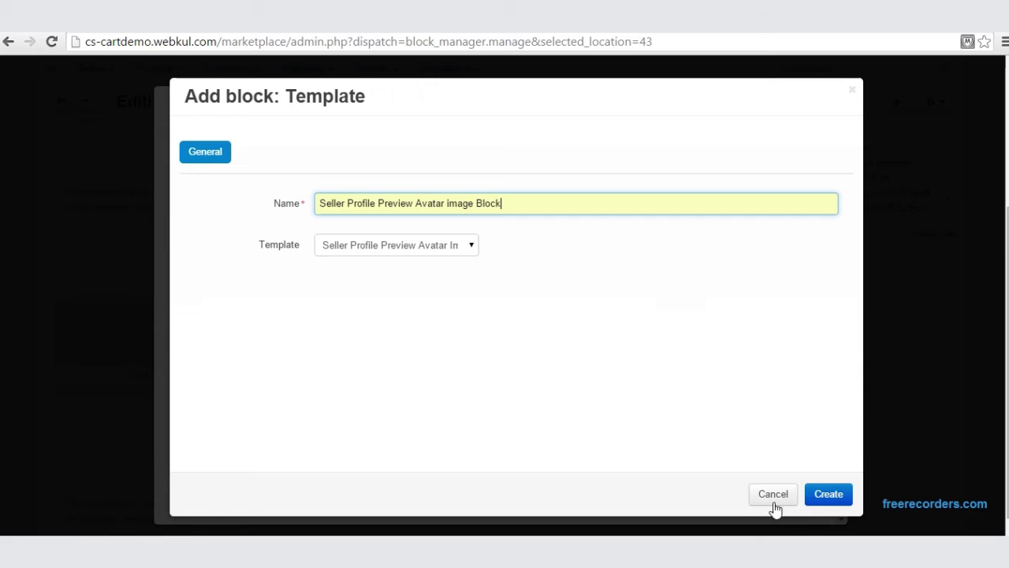
{"action": "left_click", "coordinate": [832, 501]}
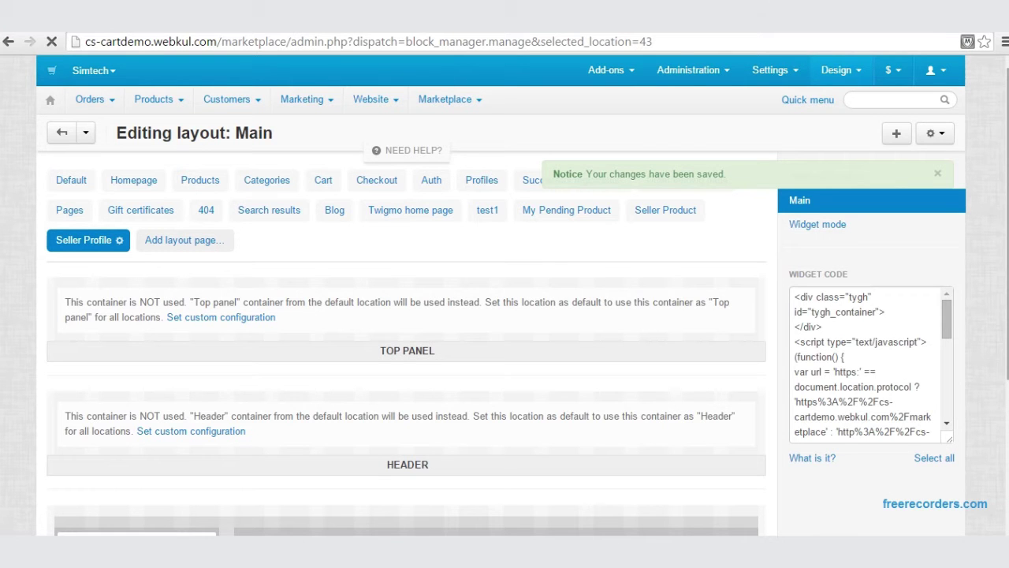
Step: Open the storefront and view the seller's My Profile Preview page to check the avatar block
{"action": "scroll", "coordinate": [832, 502], "scroll_direction": "down", "scroll_amount": 2}
{"action": "scroll", "coordinate": [406, 316], "scroll_direction": "down", "scroll_amount": 1}
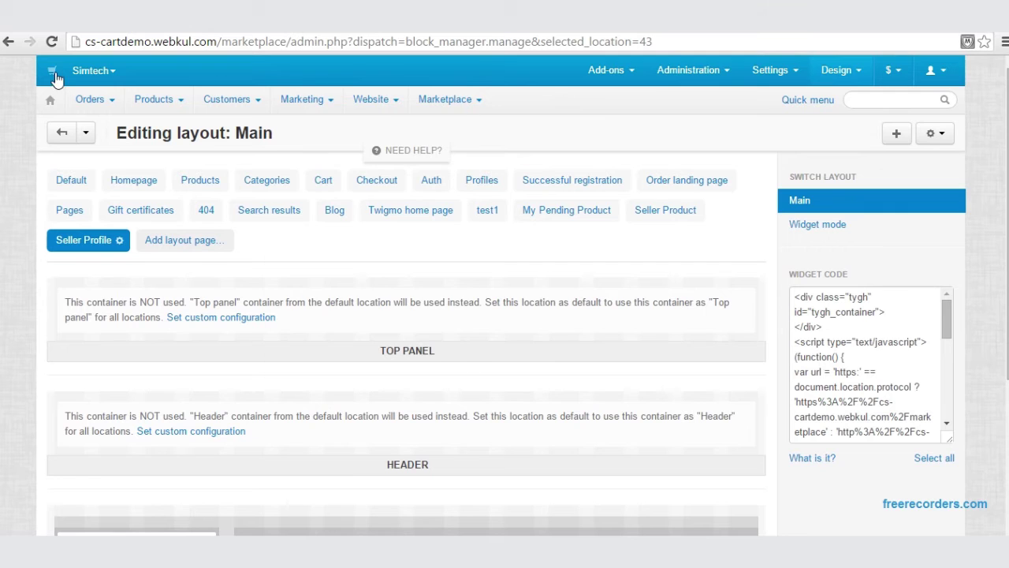
{"action": "left_click", "coordinate": [53, 74]}
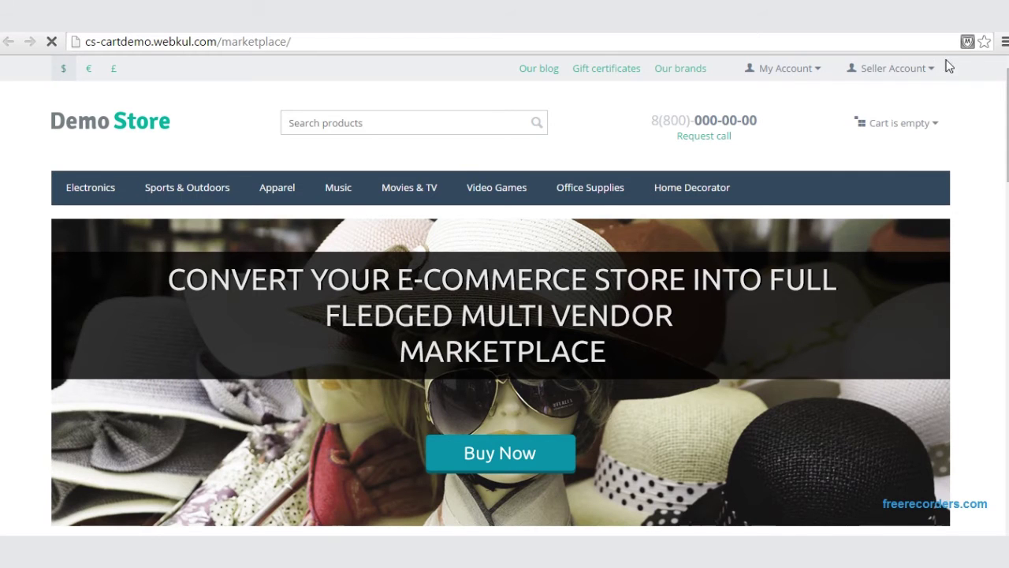
{"action": "left_click", "coordinate": [933, 71]}
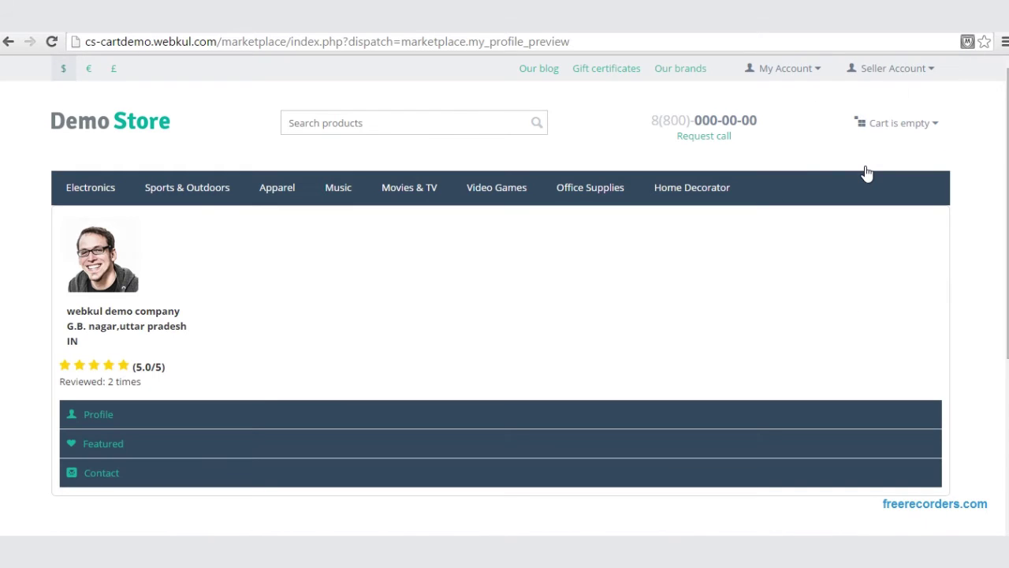
{"action": "scroll", "coordinate": [1006, 106], "scroll_direction": "down", "scroll_amount": 3}
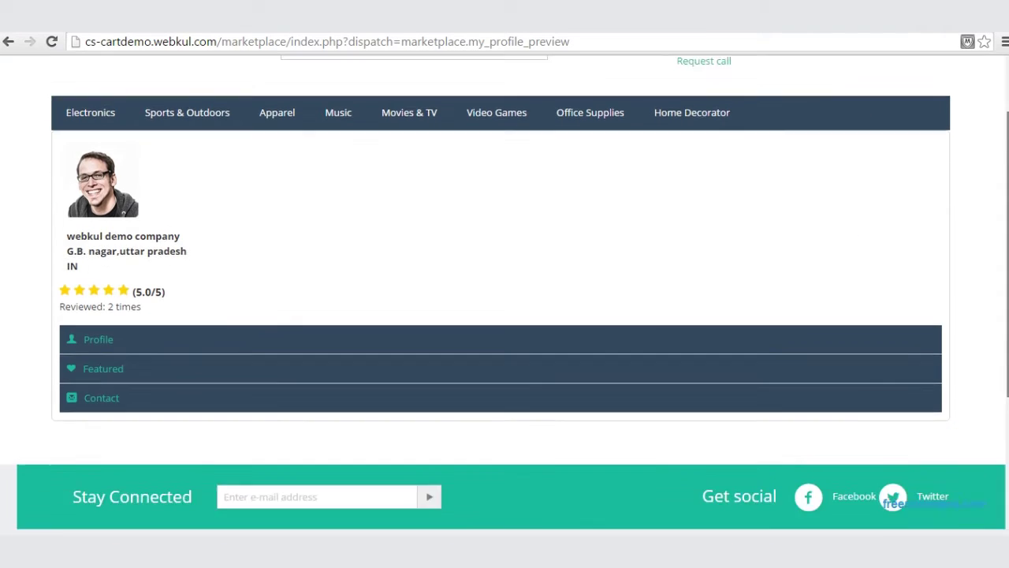
{"action": "scroll", "coordinate": [1005, 106], "scroll_direction": "up", "scroll_amount": 3}
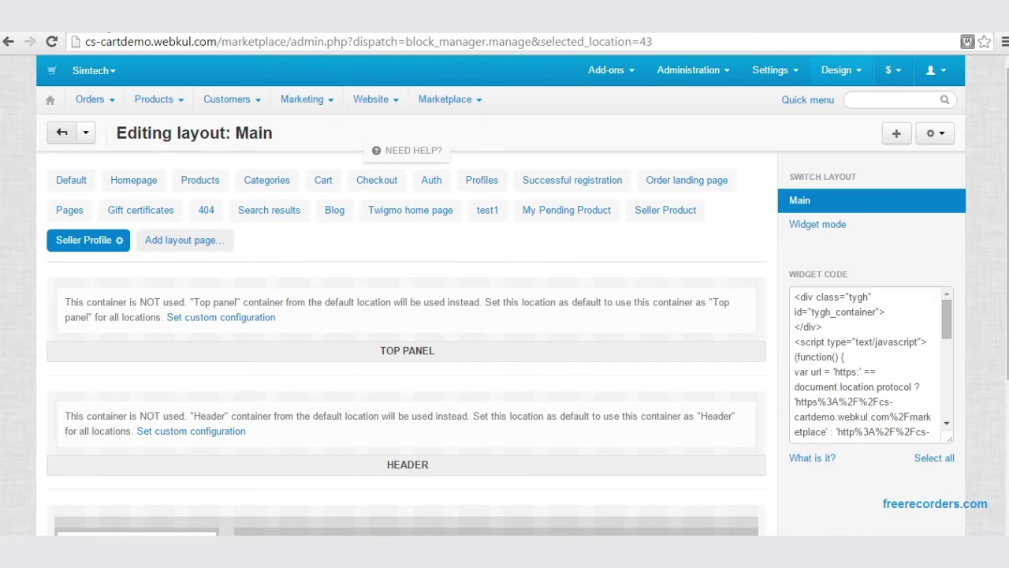
Step: Create a new Template block in Grid 12 named Seller Profile Preview Main Block, using the Seller Profile Preview Main Block template
{"action": "mouse_move", "coordinate": [153, 98]}
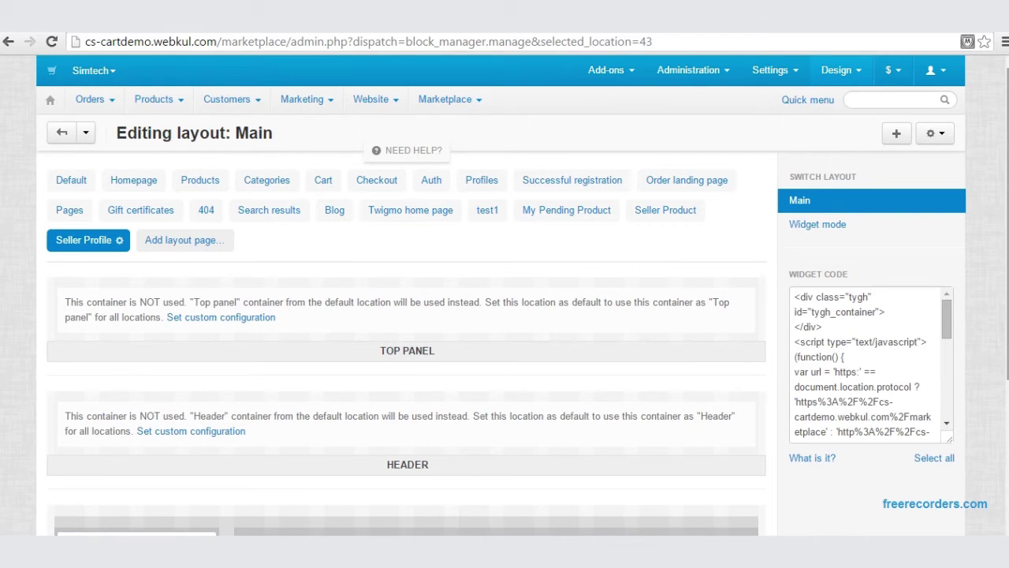
{"action": "scroll", "coordinate": [401, 454], "scroll_direction": "down", "scroll_amount": 3}
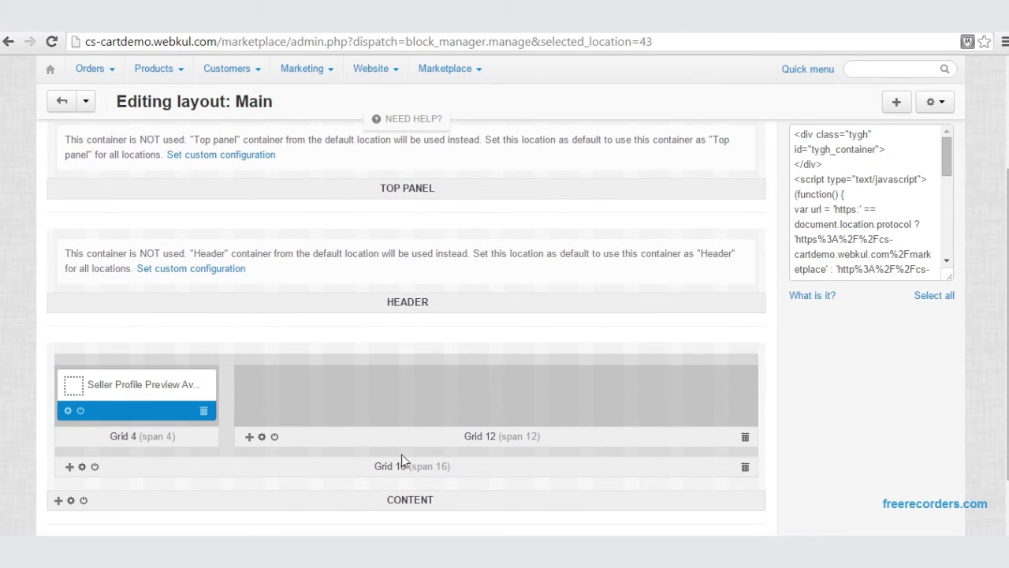
{"action": "left_click", "coordinate": [249, 437]}
{"action": "left_click", "coordinate": [279, 482]}
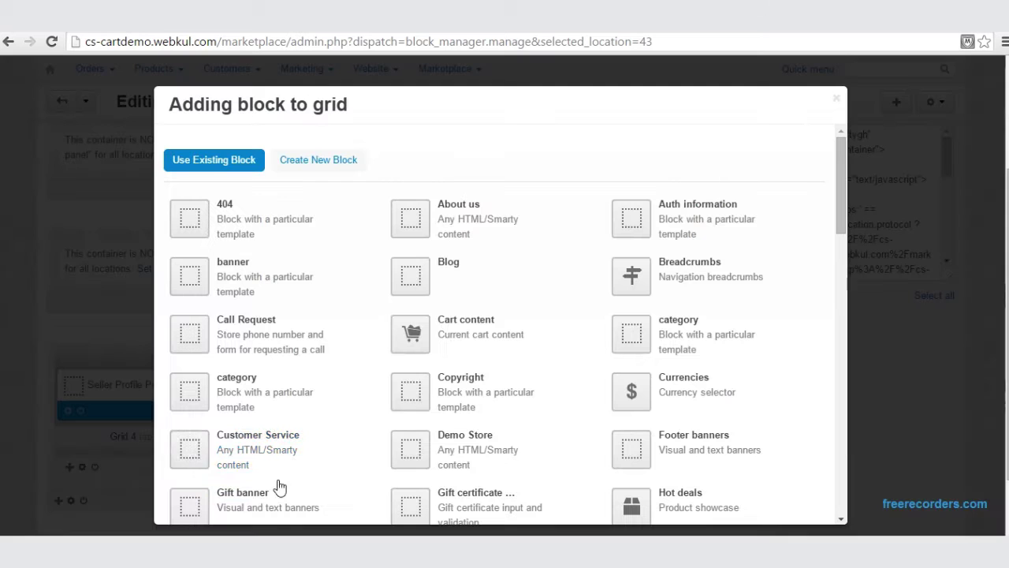
{"action": "left_click", "coordinate": [324, 160]}
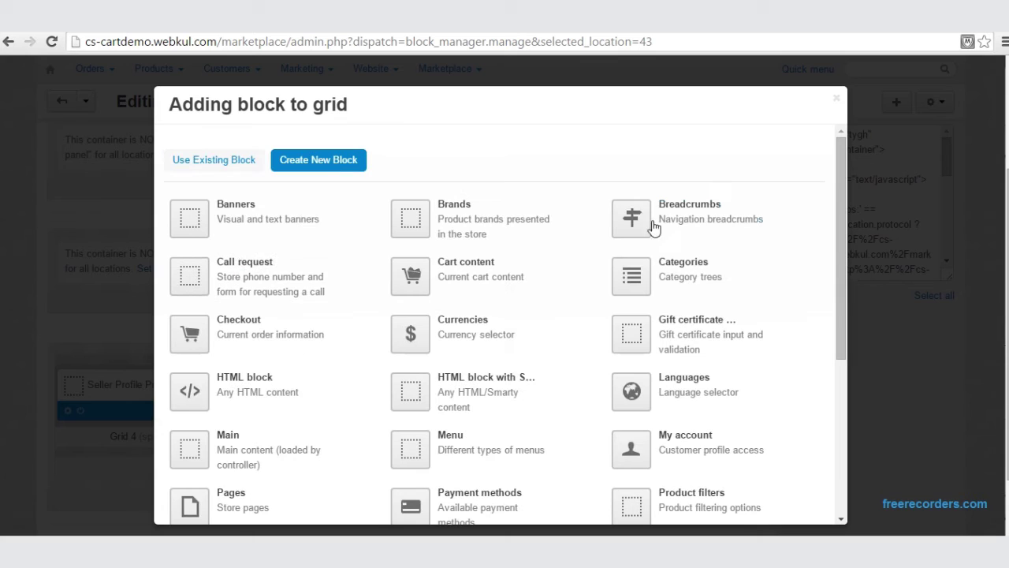
{"action": "left_click_drag", "start_coordinate": [840, 302], "coordinate": [835, 485]}
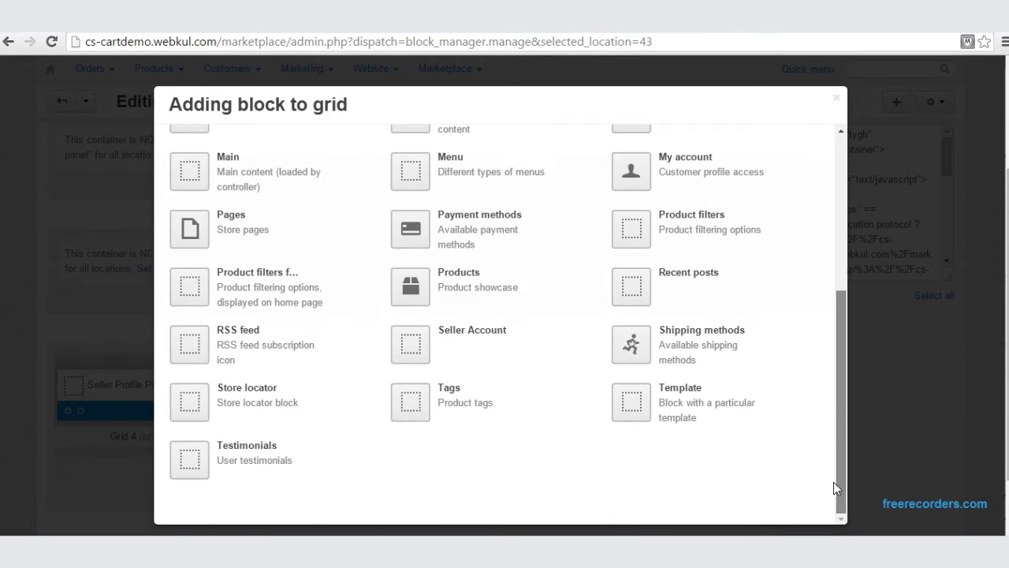
{"action": "left_click", "coordinate": [715, 408]}
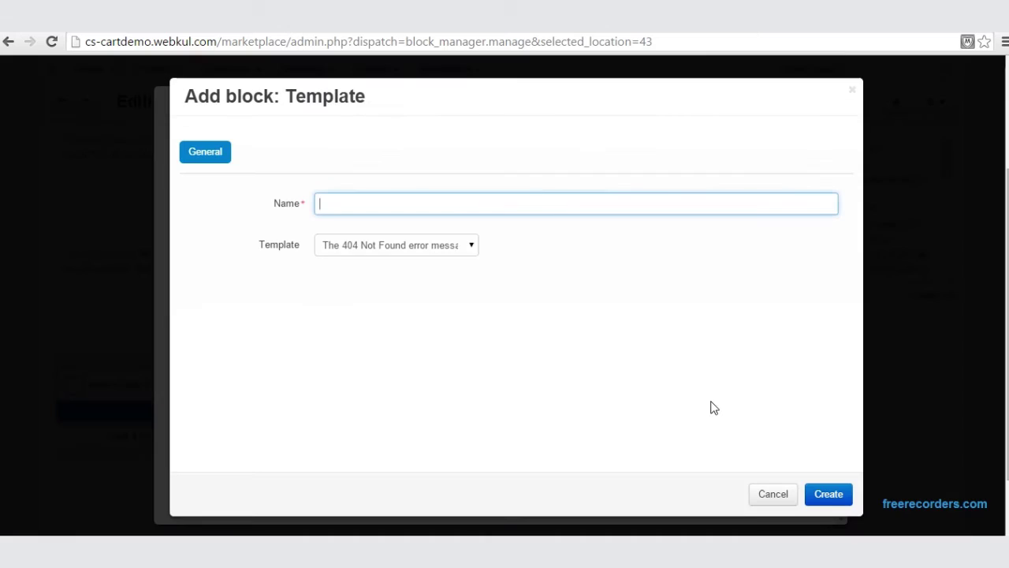
{"action": "left_click", "coordinate": [474, 245]}
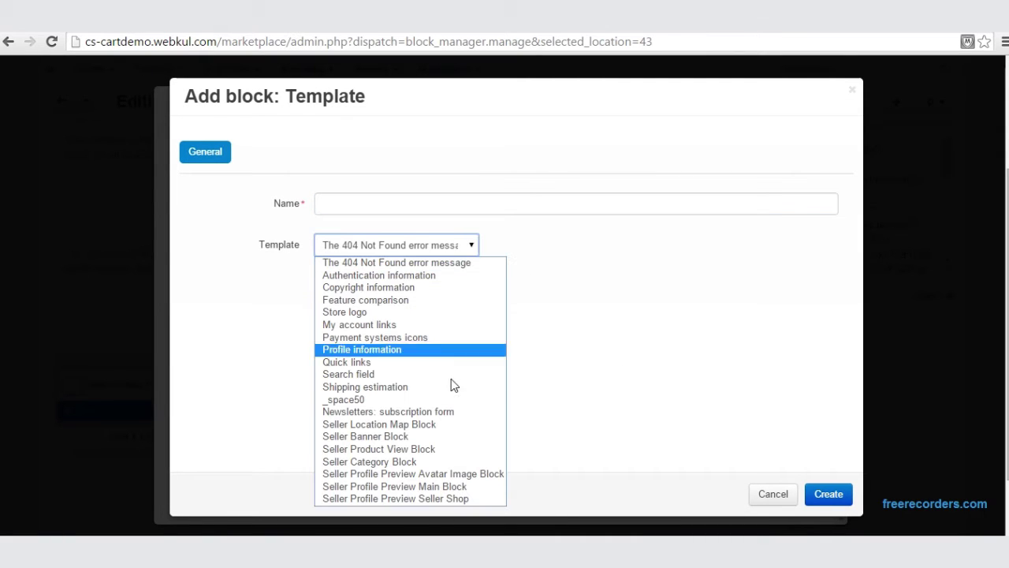
{"action": "left_click", "coordinate": [431, 486]}
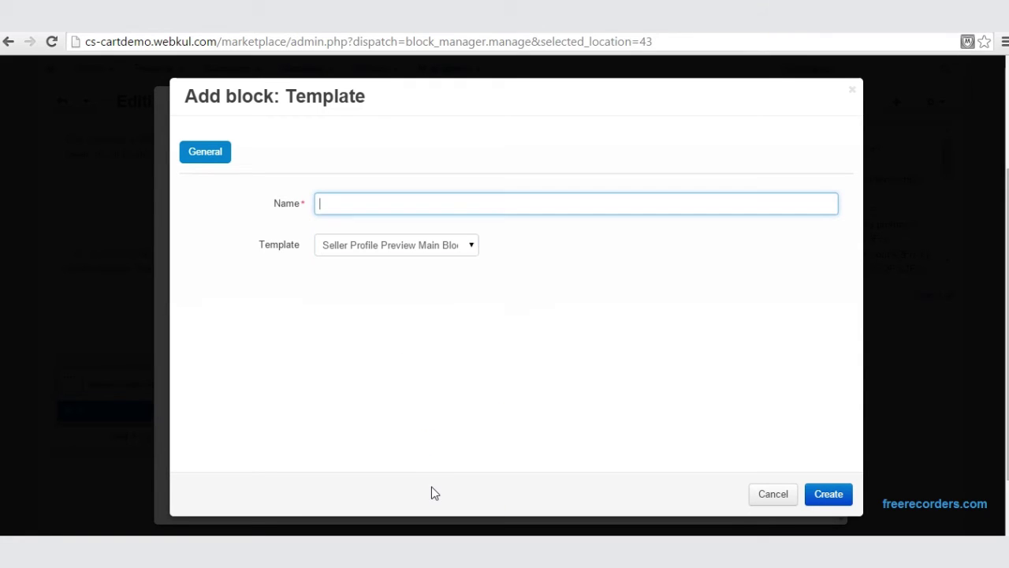
{"action": "left_click", "coordinate": [363, 213]}
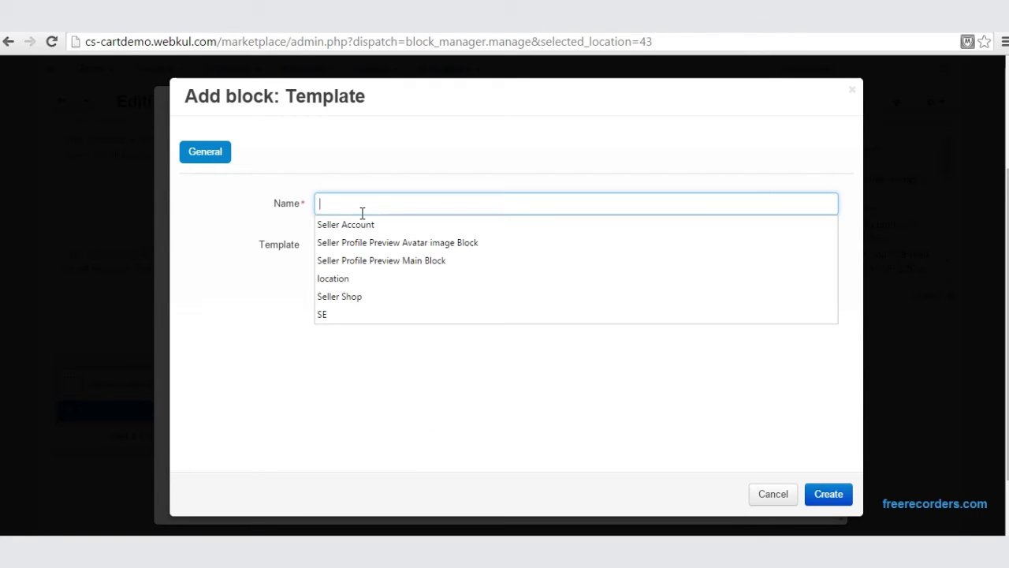
{"action": "type", "text": "s"}
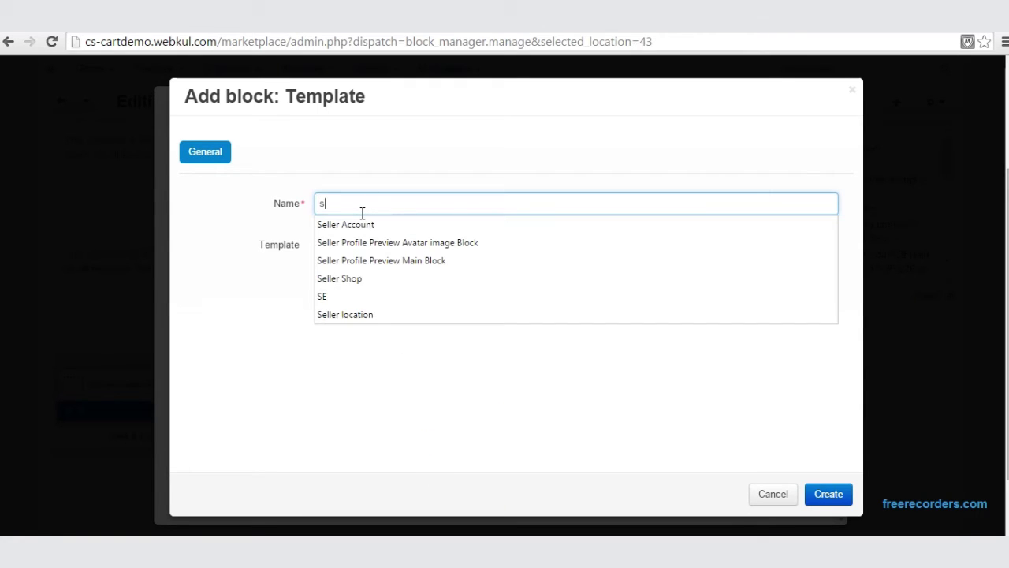
{"action": "left_click", "coordinate": [374, 262]}
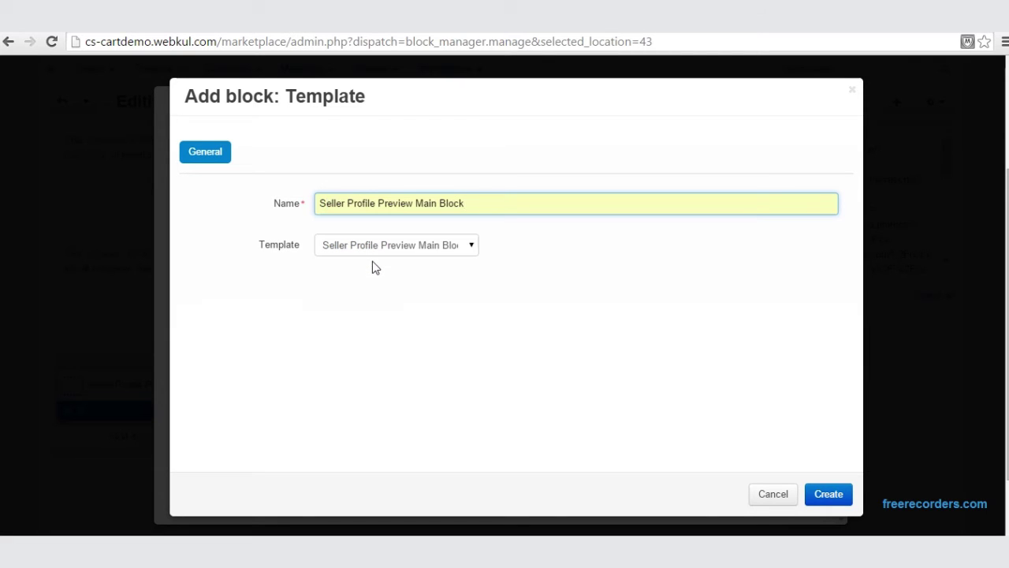
{"action": "left_click", "coordinate": [824, 495]}
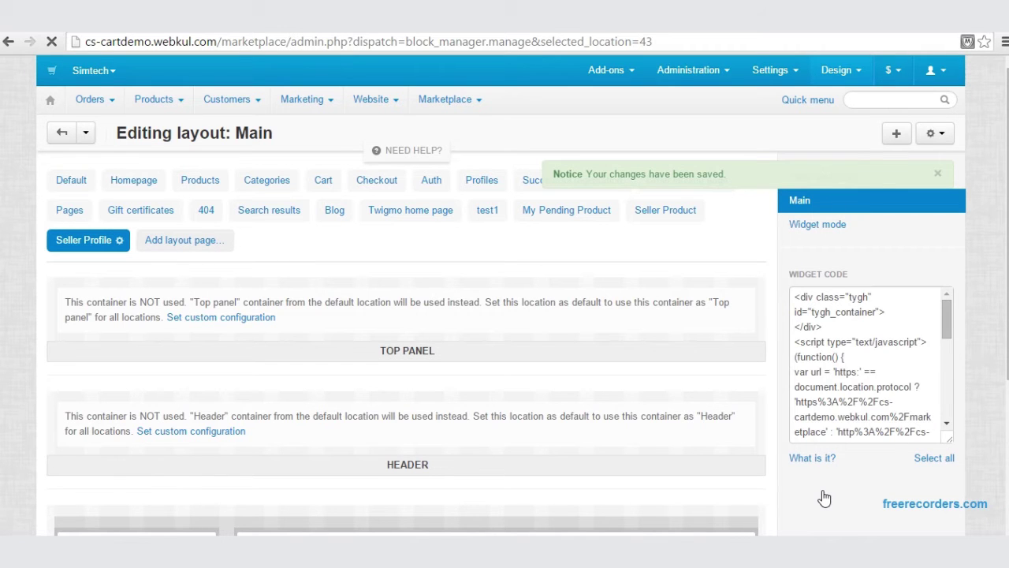
{"action": "scroll", "coordinate": [407, 315], "scroll_direction": "down", "scroll_amount": 3}
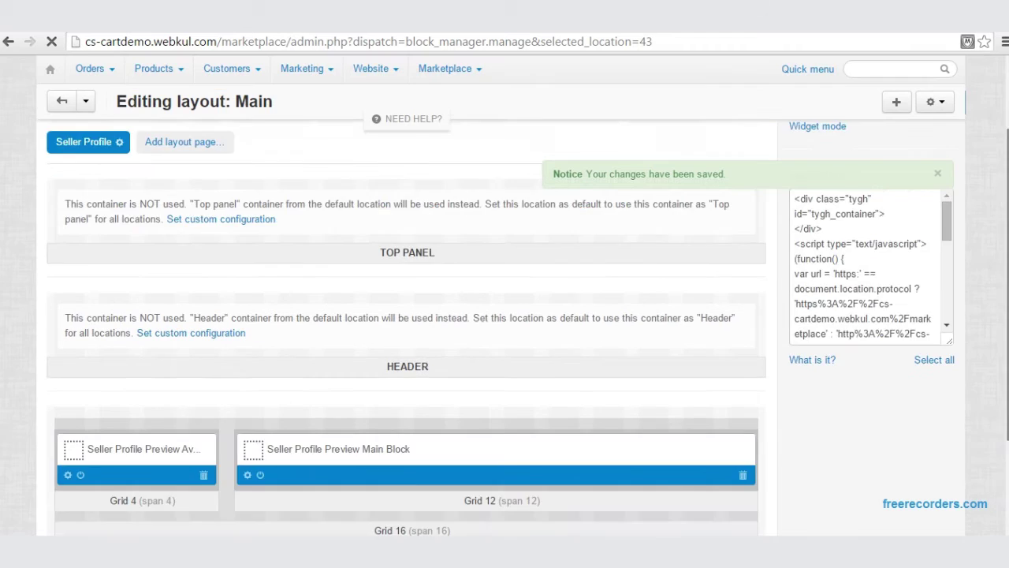
{"action": "scroll", "coordinate": [407, 315], "scroll_direction": "up", "scroll_amount": 3}
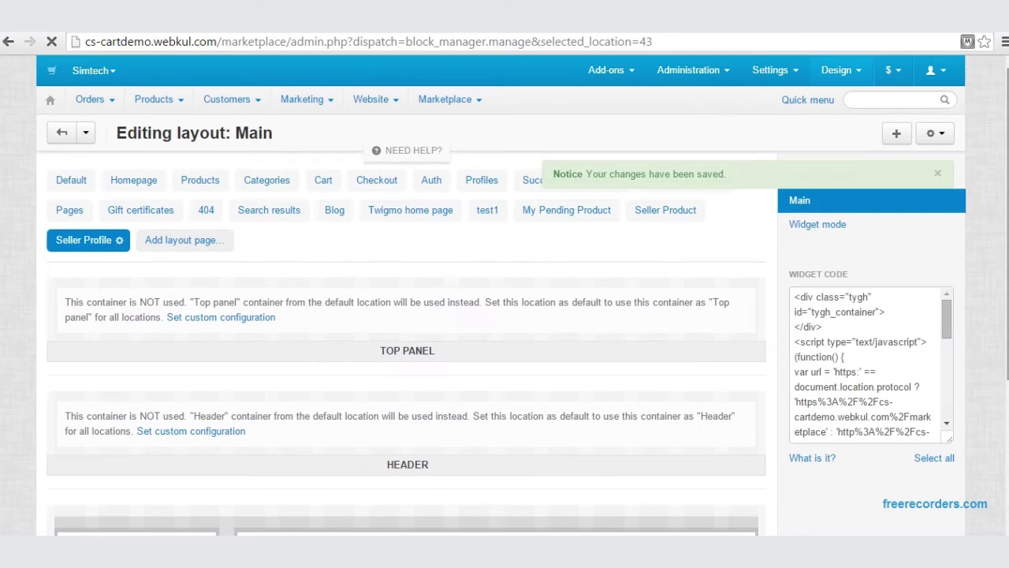
Step: Open the storefront and view the seller's profile preview page to check the main block's content
{"action": "left_click", "coordinate": [53, 74]}
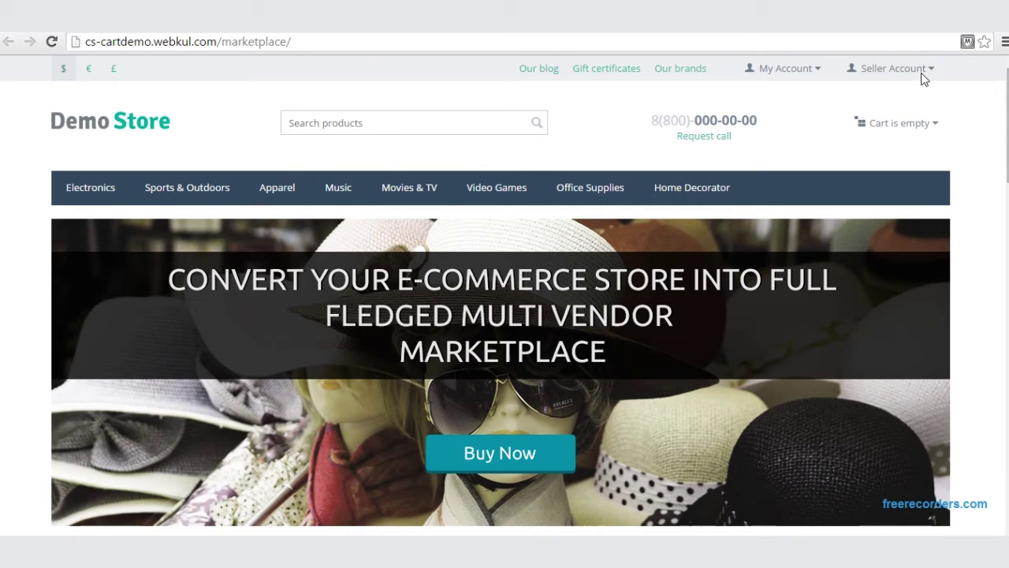
{"action": "left_click", "coordinate": [899, 69]}
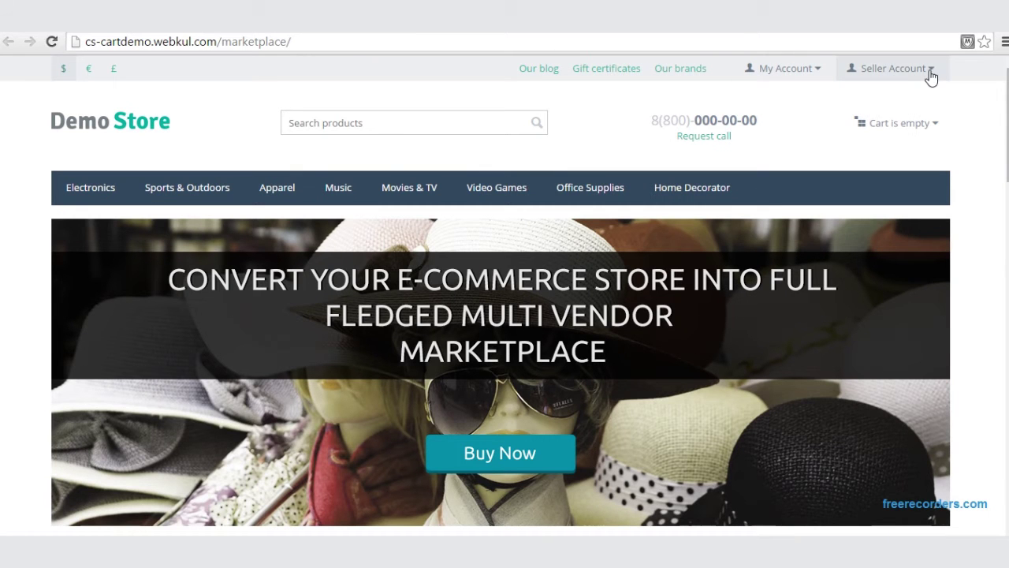
{"action": "left_click", "coordinate": [867, 173]}
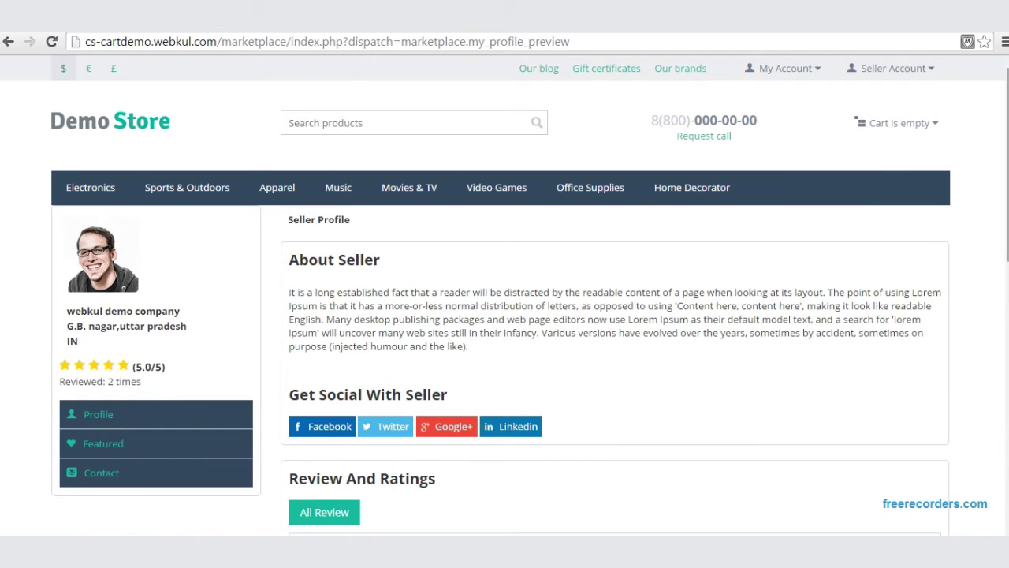
{"action": "scroll", "coordinate": [978, 252], "scroll_direction": "down", "scroll_amount": 1}
{"action": "scroll", "coordinate": [1006, 209], "scroll_direction": "down", "scroll_amount": 7}
{"action": "scroll", "coordinate": [1006, 209], "scroll_direction": "up", "scroll_amount": 8}
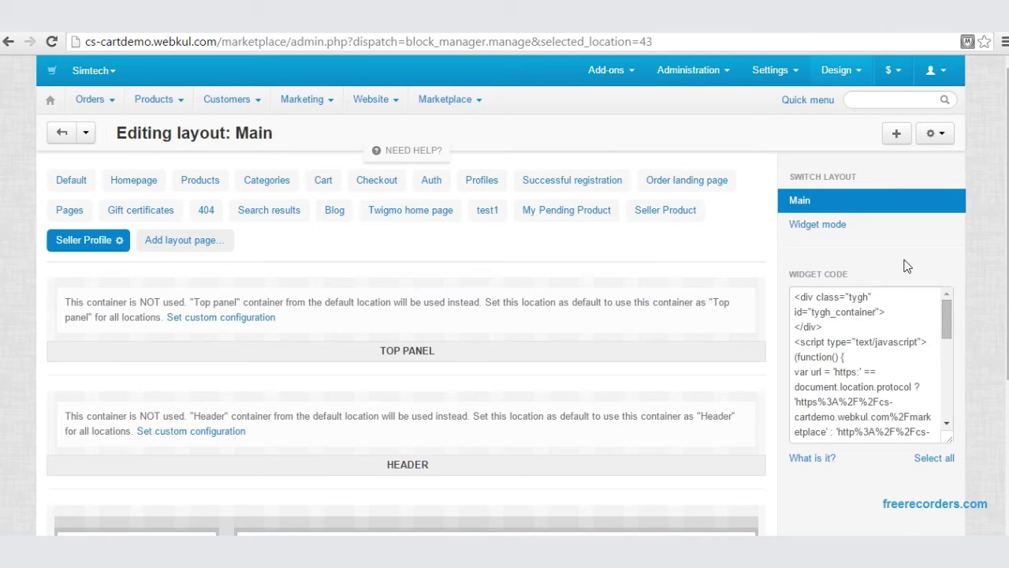
Step: Create a new Template block in Grid 4 named Seller Shop, using the Seller Profile Preview Seller Shop template
{"action": "scroll", "coordinate": [1006, 252], "scroll_direction": "down", "scroll_amount": 3}
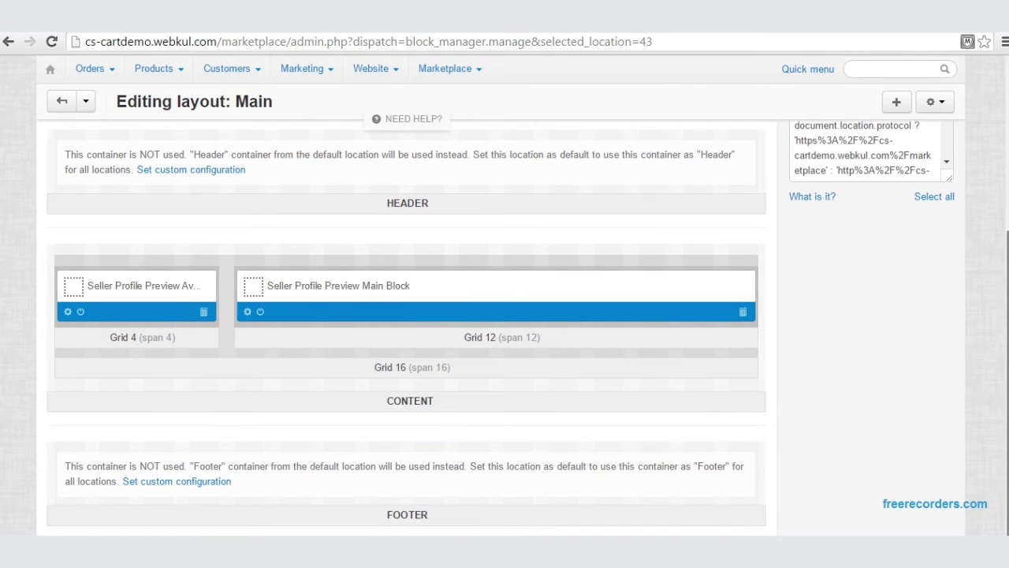
{"action": "scroll", "coordinate": [1007, 379], "scroll_direction": "up", "scroll_amount": 3}
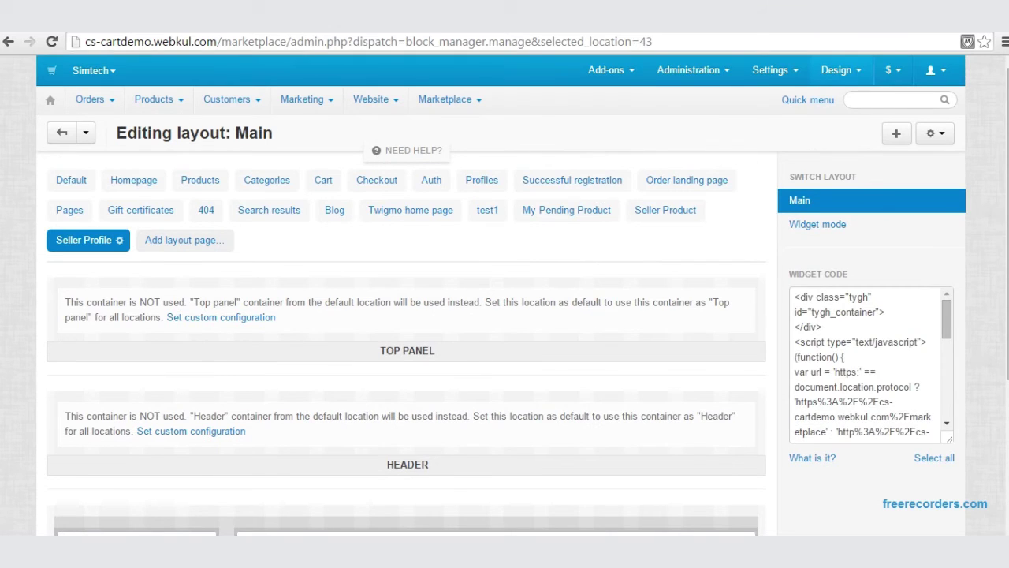
{"action": "scroll", "coordinate": [1007, 315], "scroll_direction": "down", "scroll_amount": 3}
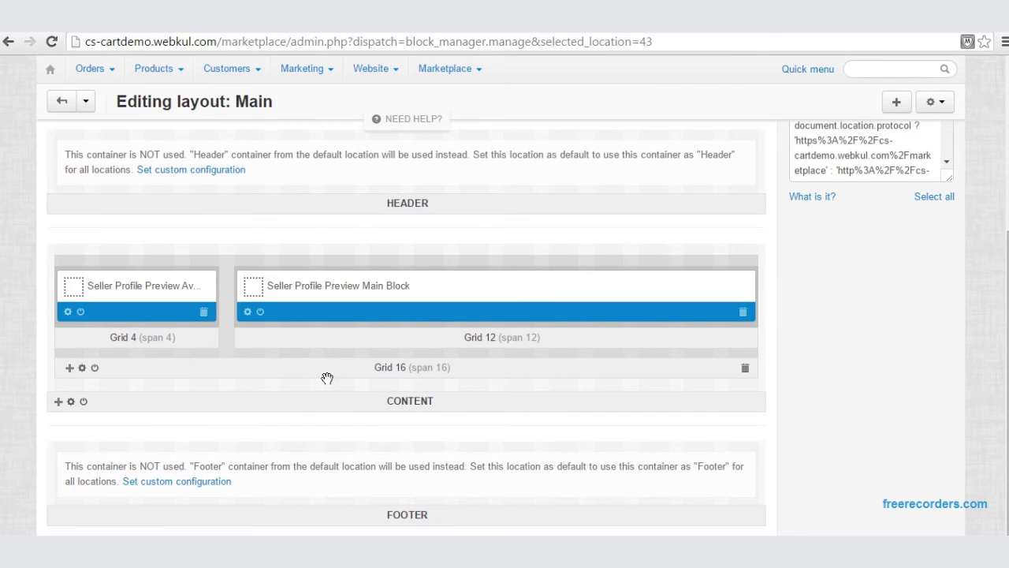
{"action": "left_click", "coordinate": [72, 339]}
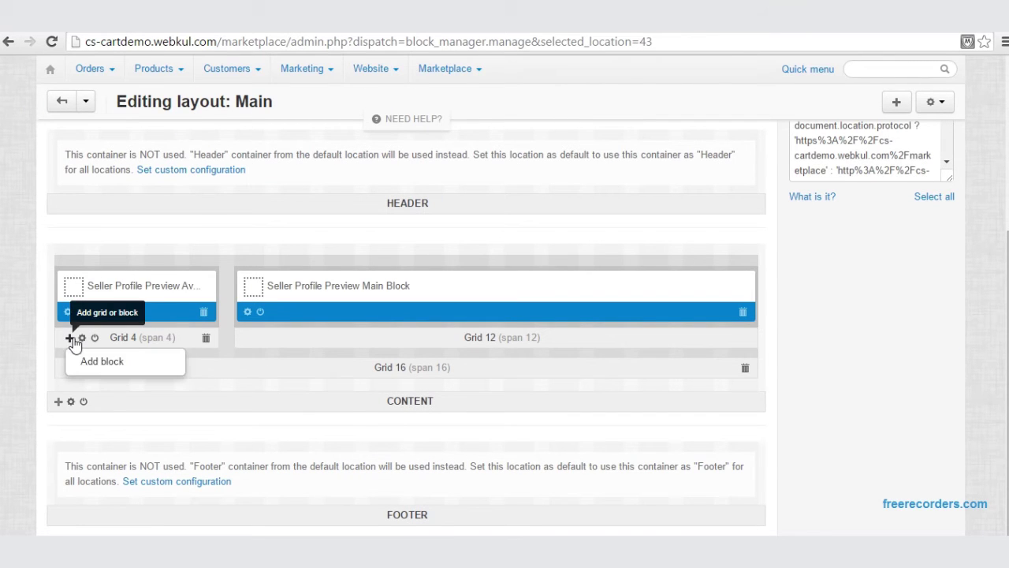
{"action": "left_click", "coordinate": [96, 362]}
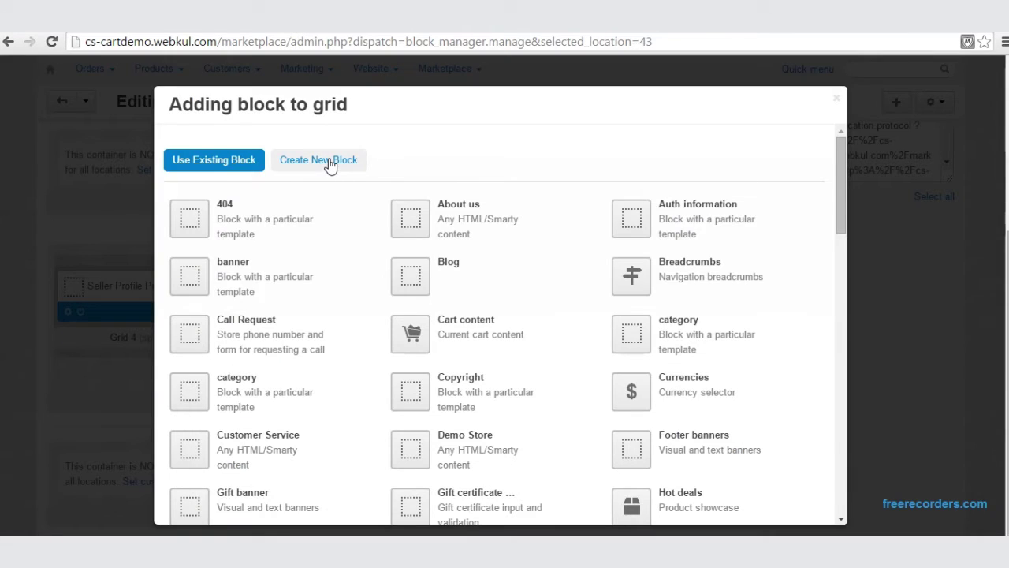
{"action": "left_click", "coordinate": [330, 161]}
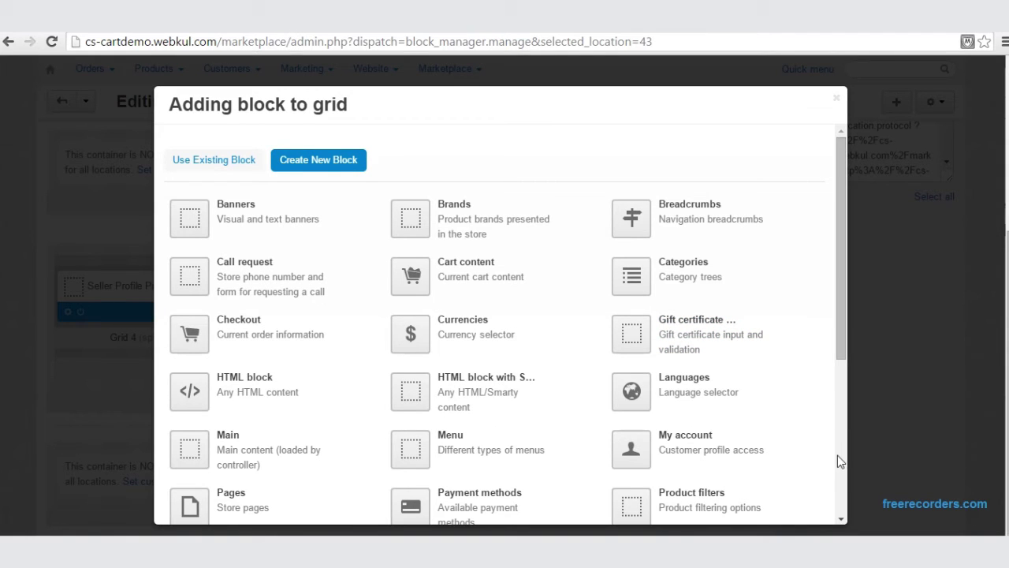
{"action": "left_click", "coordinate": [838, 426]}
{"action": "left_click", "coordinate": [686, 382]}
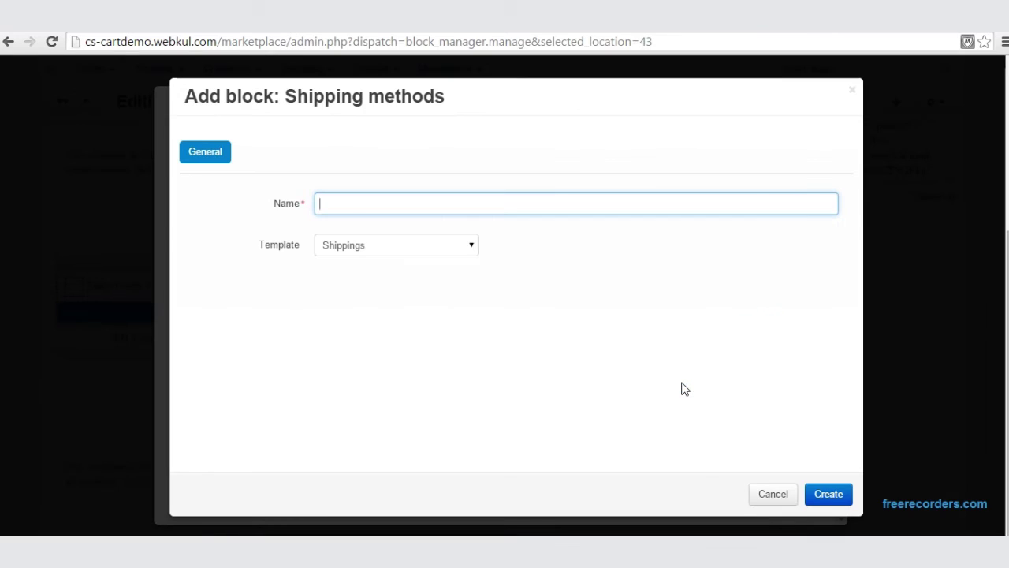
{"action": "left_click", "coordinate": [775, 498]}
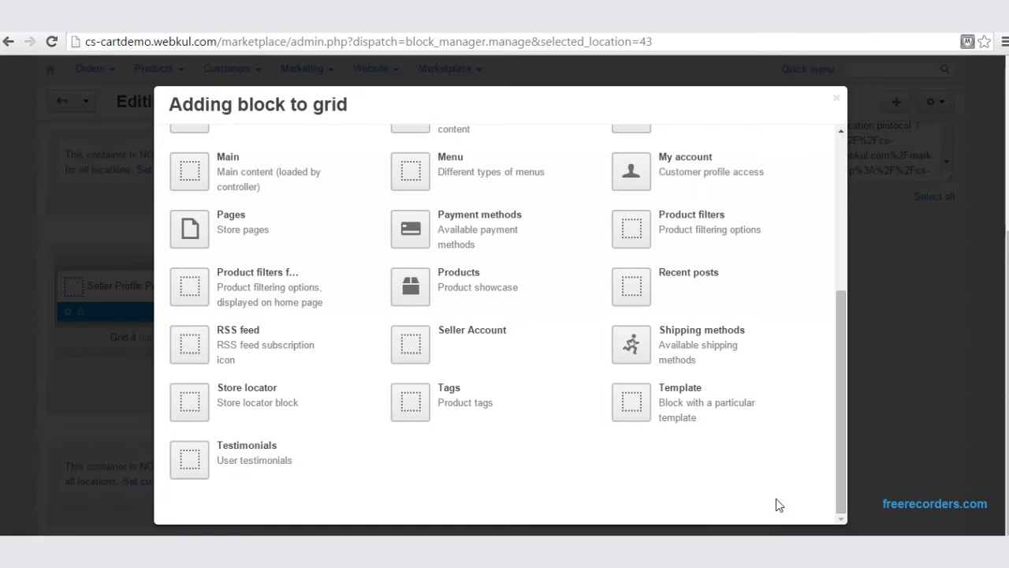
{"action": "left_click", "coordinate": [680, 412]}
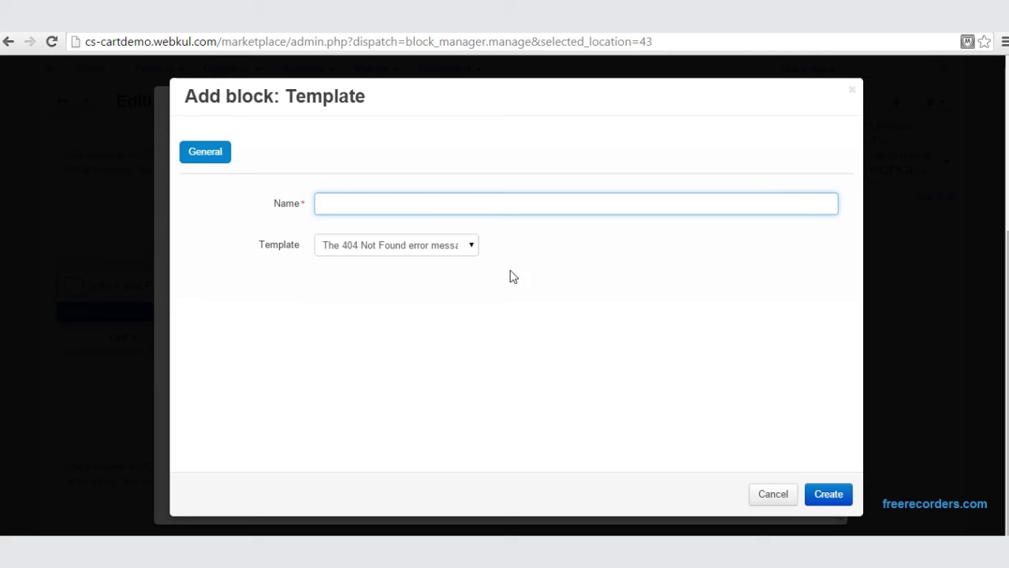
{"action": "left_click", "coordinate": [477, 252]}
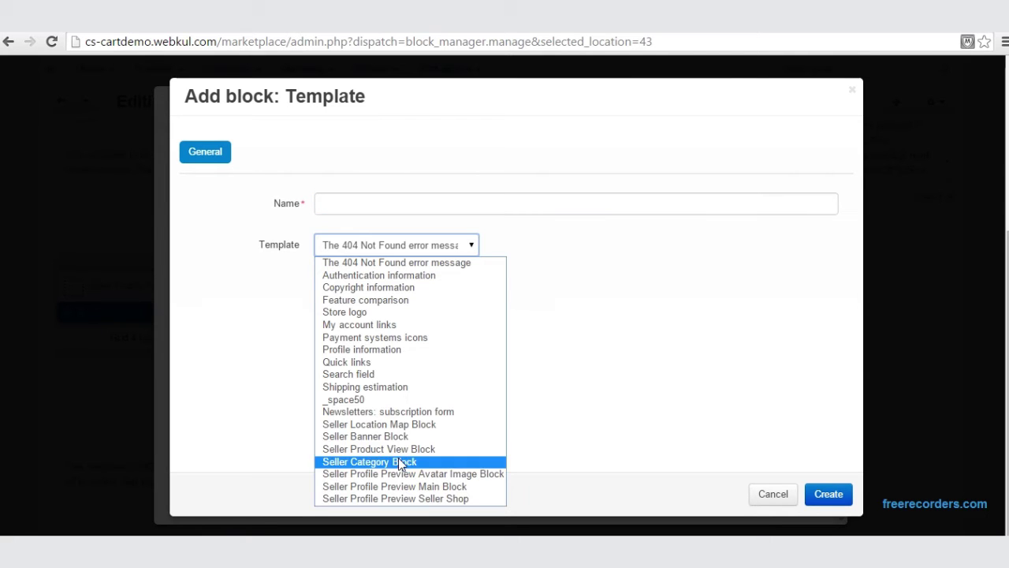
{"action": "left_click", "coordinate": [399, 499]}
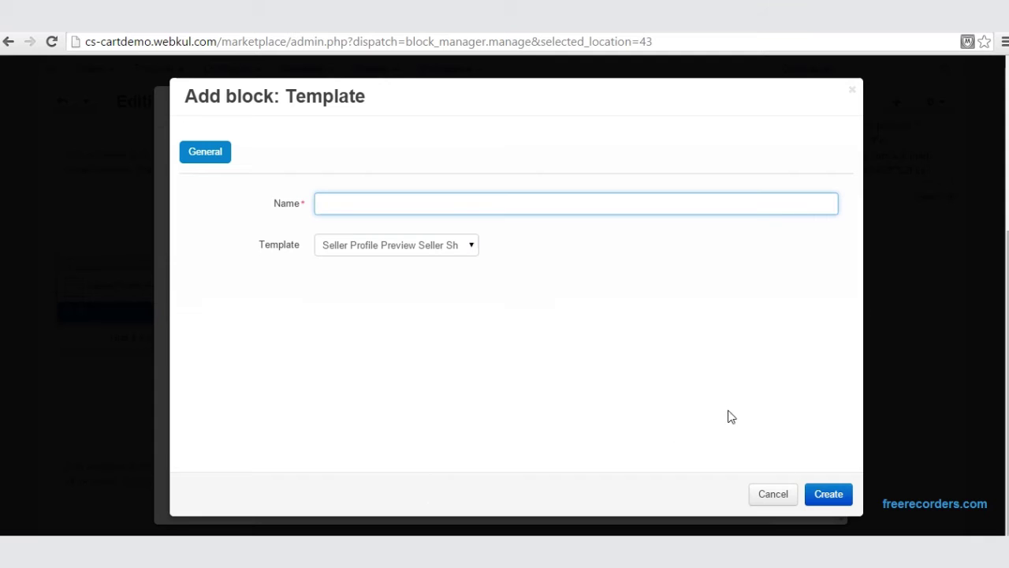
{"action": "left_click", "coordinate": [418, 203]}
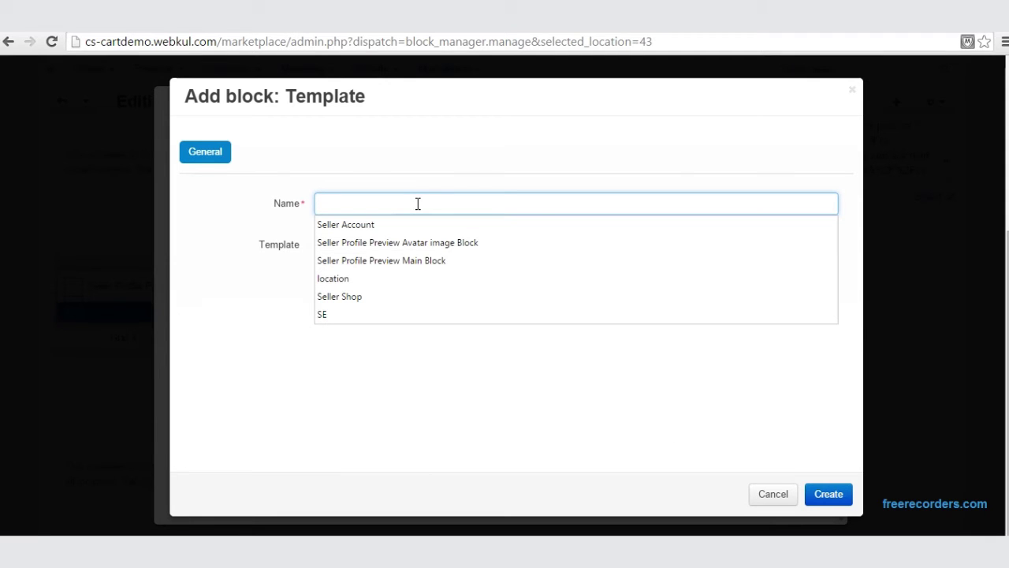
{"action": "left_click", "coordinate": [332, 298]}
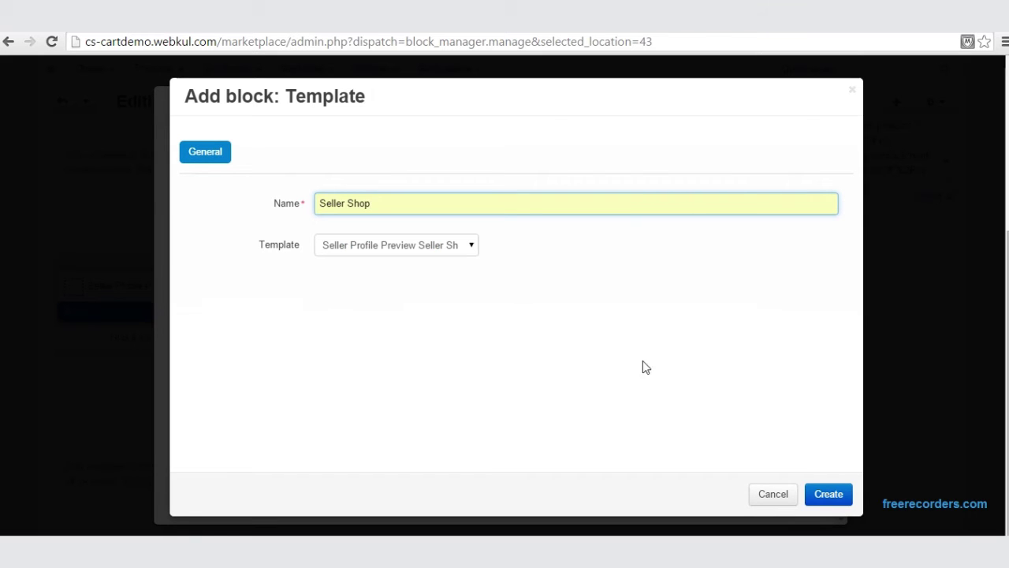
{"action": "left_click", "coordinate": [851, 500]}
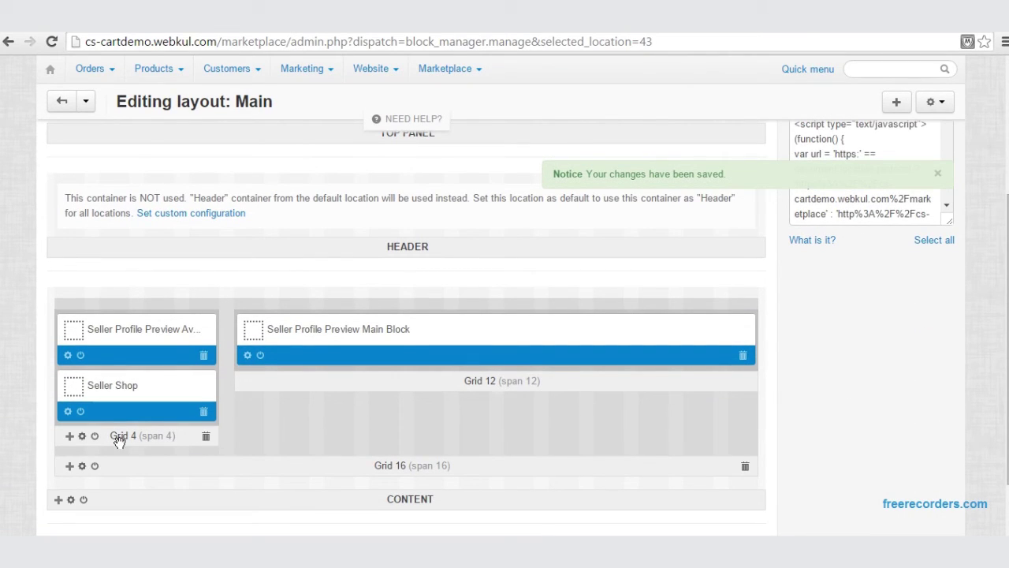
Step: Create a new Template block in Grid 4 named Seller location, using the Seller Location Map Block template
{"action": "left_click", "coordinate": [70, 438]}
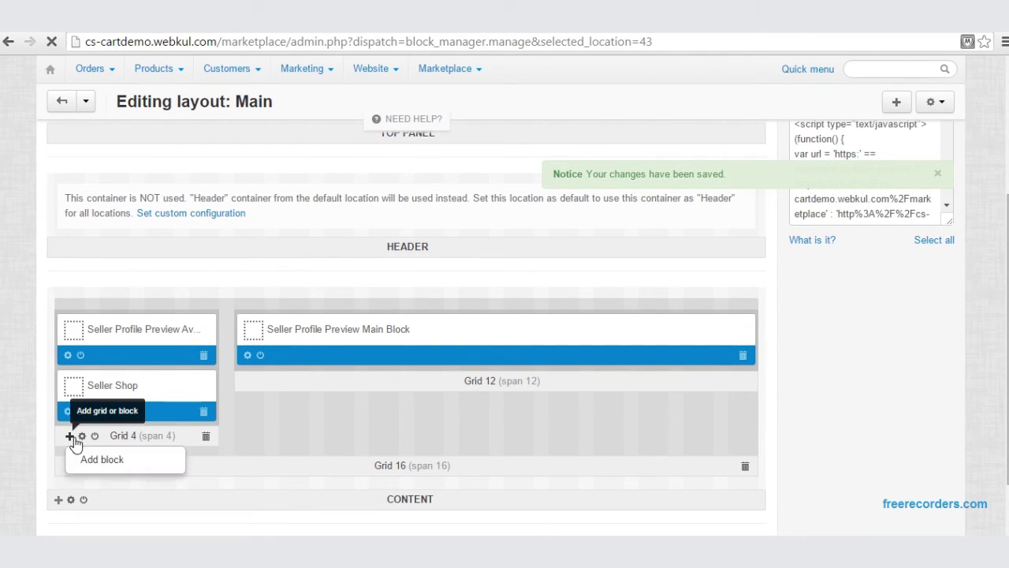
{"action": "left_click", "coordinate": [112, 465]}
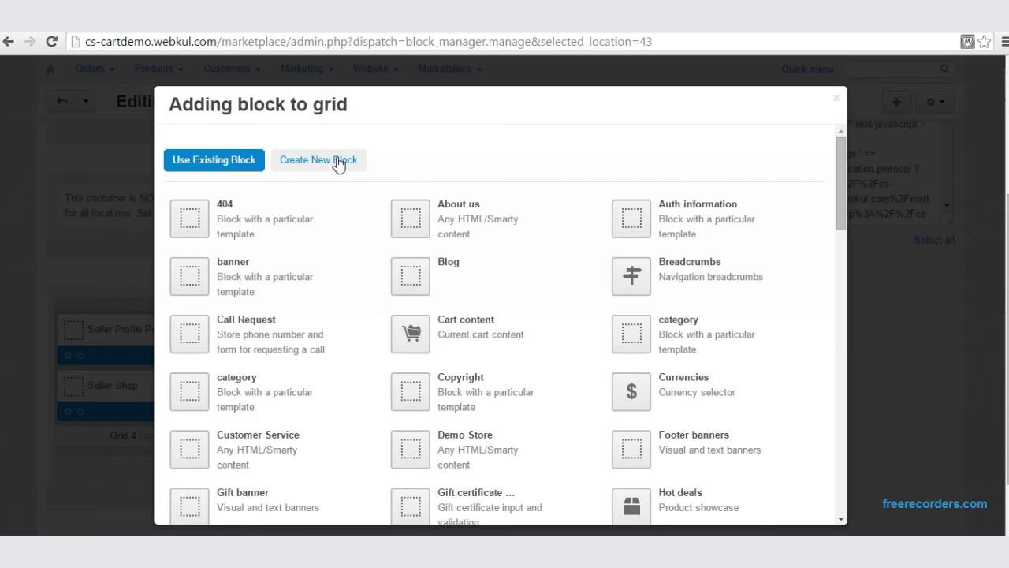
{"action": "left_click", "coordinate": [339, 163]}
{"action": "left_click_drag", "start_coordinate": [839, 288], "coordinate": [852, 466]}
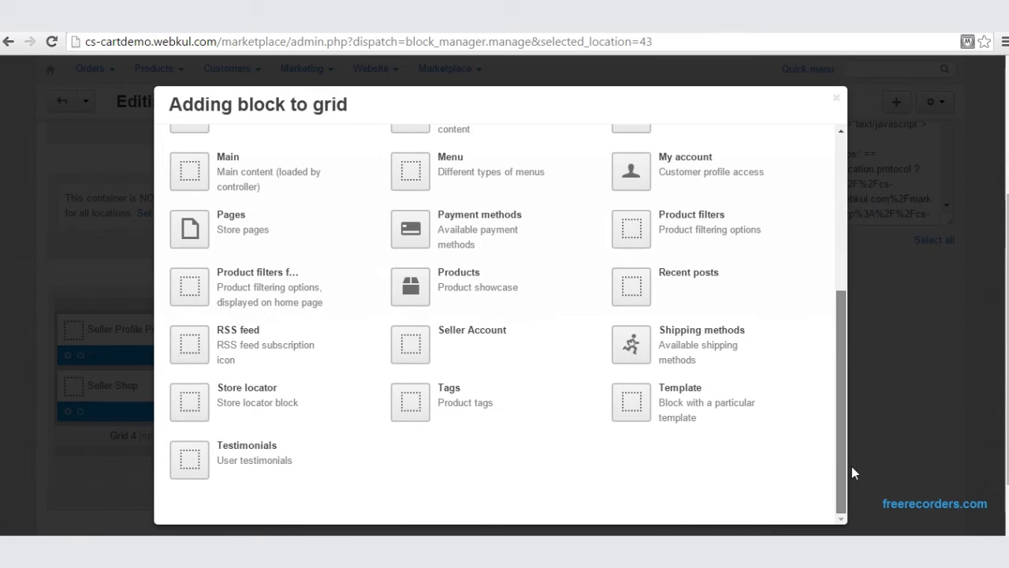
{"action": "left_click", "coordinate": [702, 392]}
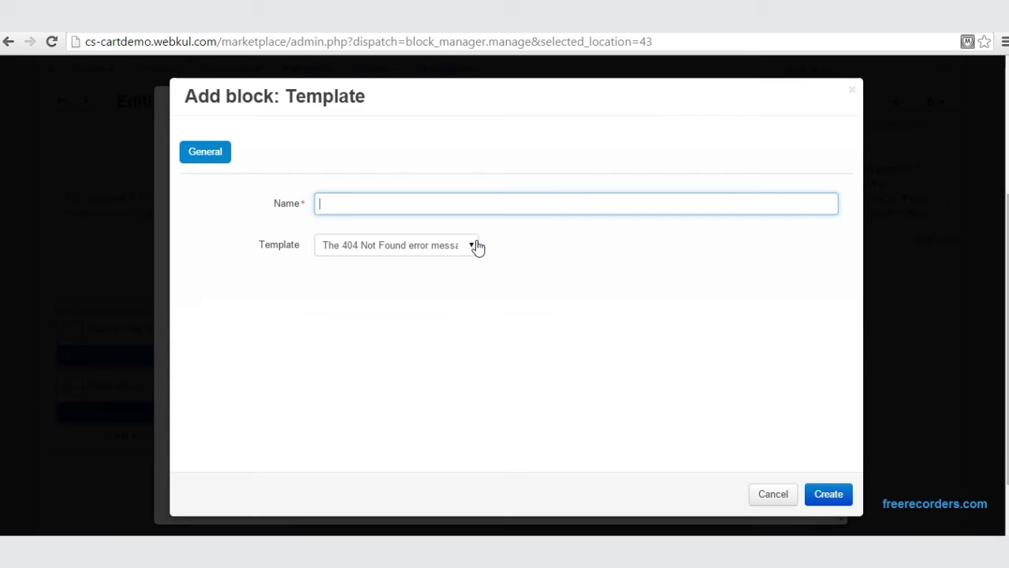
{"action": "left_click", "coordinate": [473, 246]}
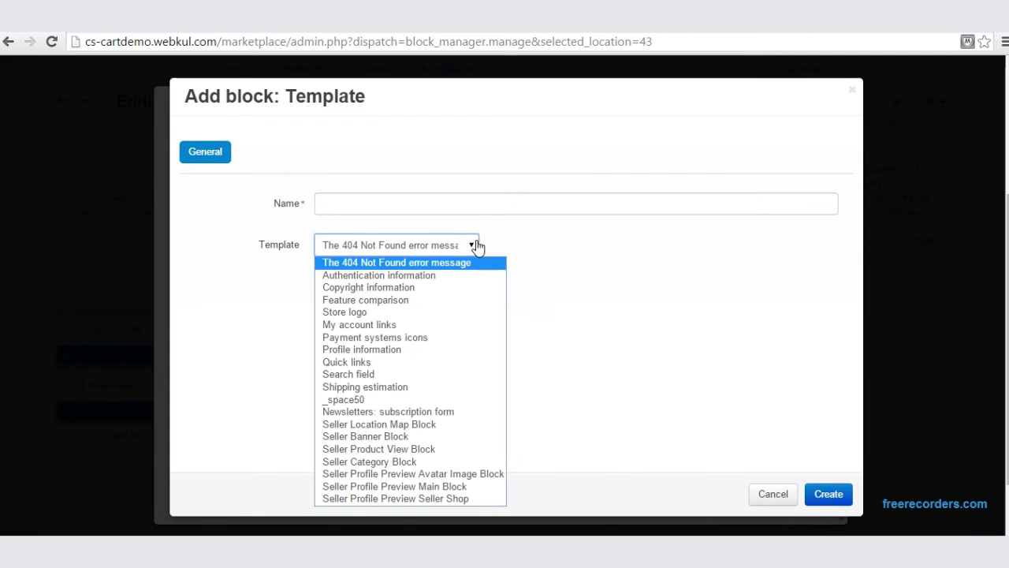
{"action": "left_click", "coordinate": [407, 426]}
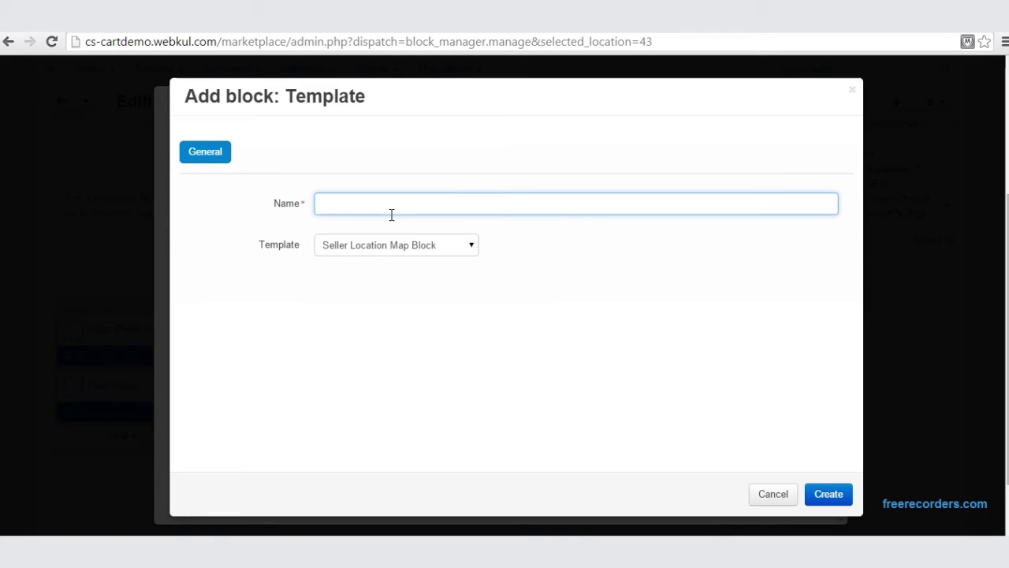
{"action": "type", "text": "sell"}
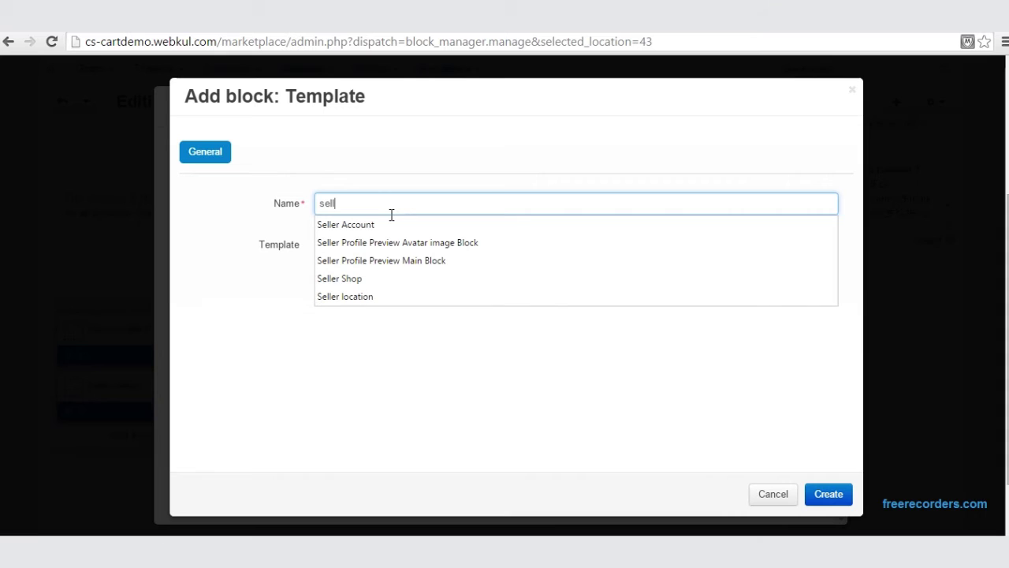
{"action": "type", "text": "er"}
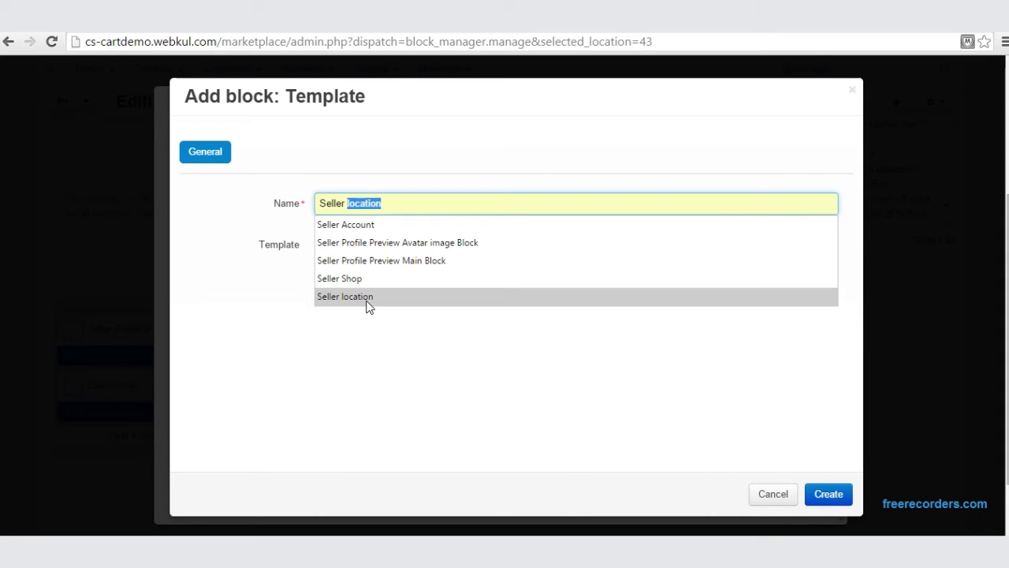
{"action": "left_click", "coordinate": [368, 296]}
{"action": "left_click", "coordinate": [825, 500]}
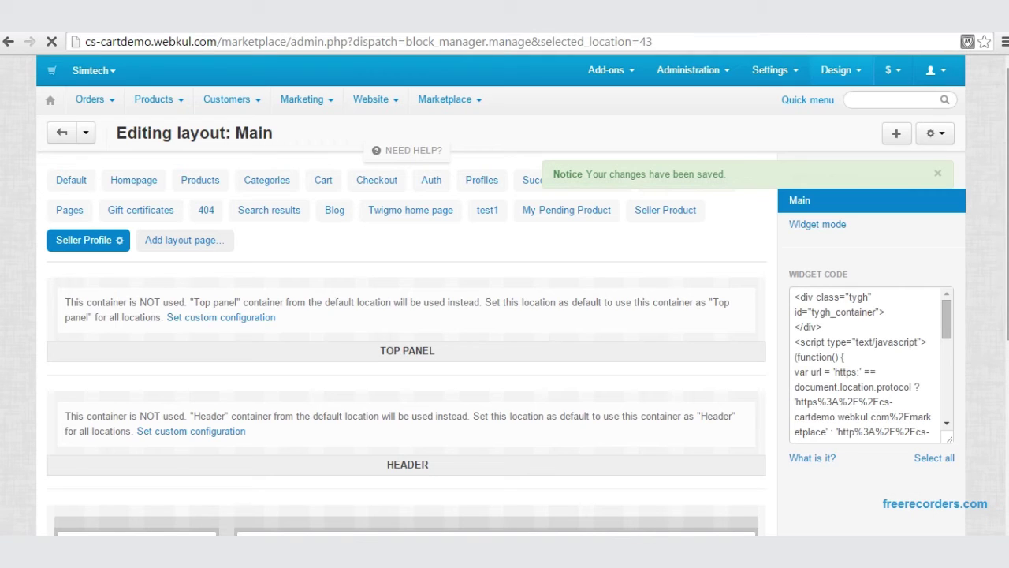
Step: Open the storefront and view the seller's My Profile Preview page to check the seller shop and location map blocks
{"action": "scroll", "coordinate": [406, 355], "scroll_direction": "down", "scroll_amount": 3}
{"action": "scroll", "coordinate": [406, 354], "scroll_direction": "up", "scroll_amount": 3}
{"action": "mouse_move", "coordinate": [623, 72]}
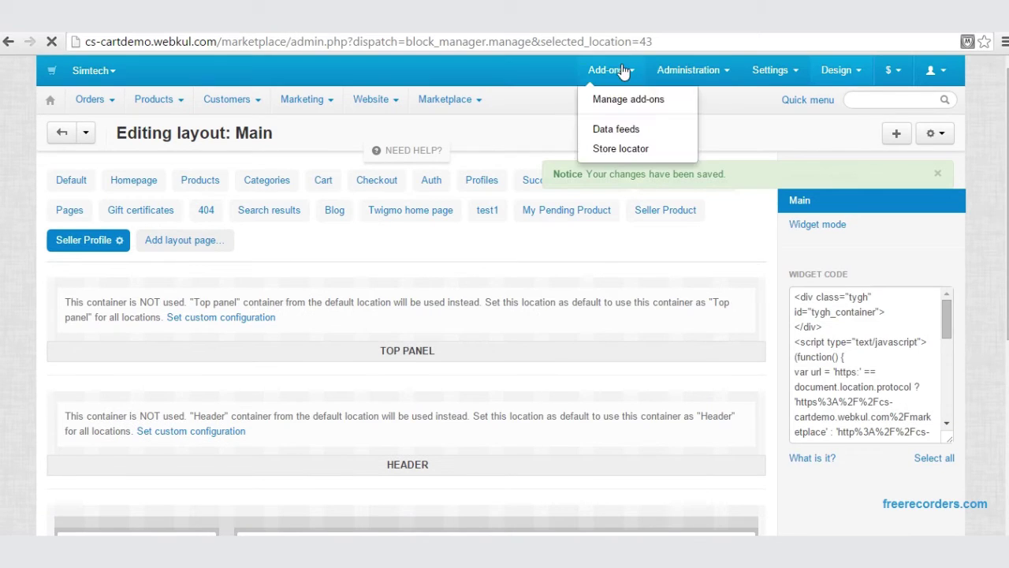
{"action": "left_click", "coordinate": [52, 72]}
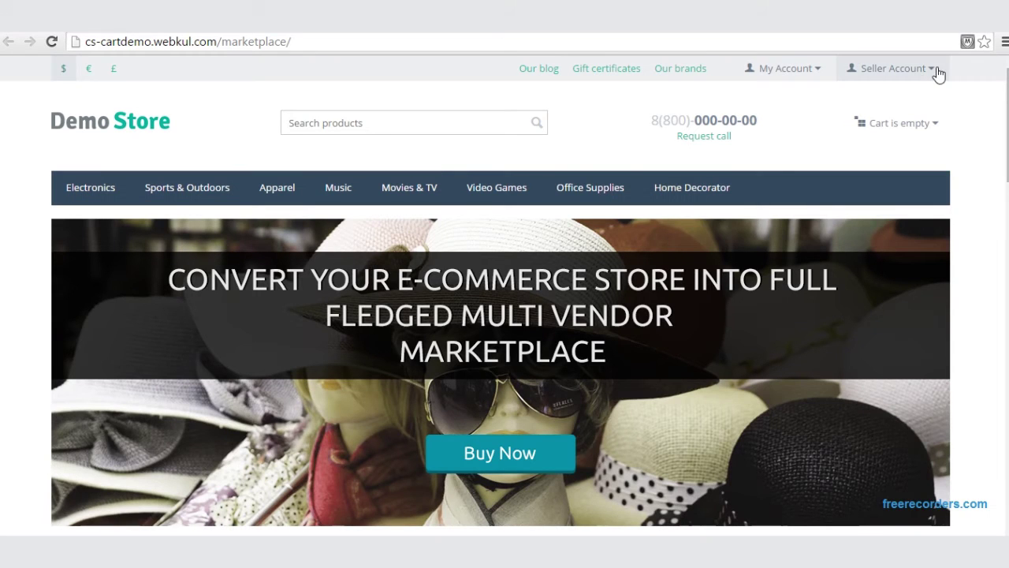
{"action": "left_click", "coordinate": [937, 71]}
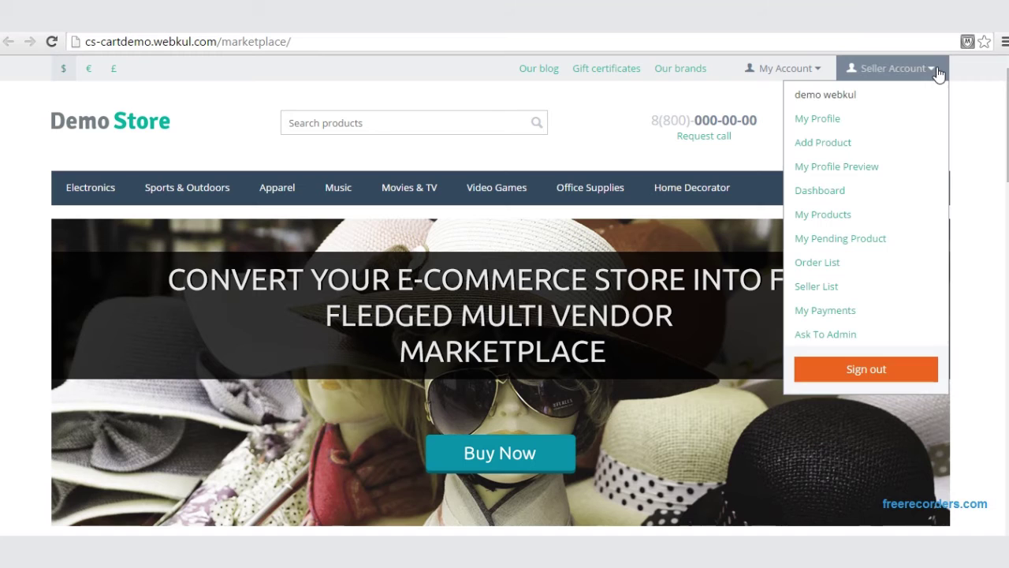
{"action": "left_click", "coordinate": [868, 176]}
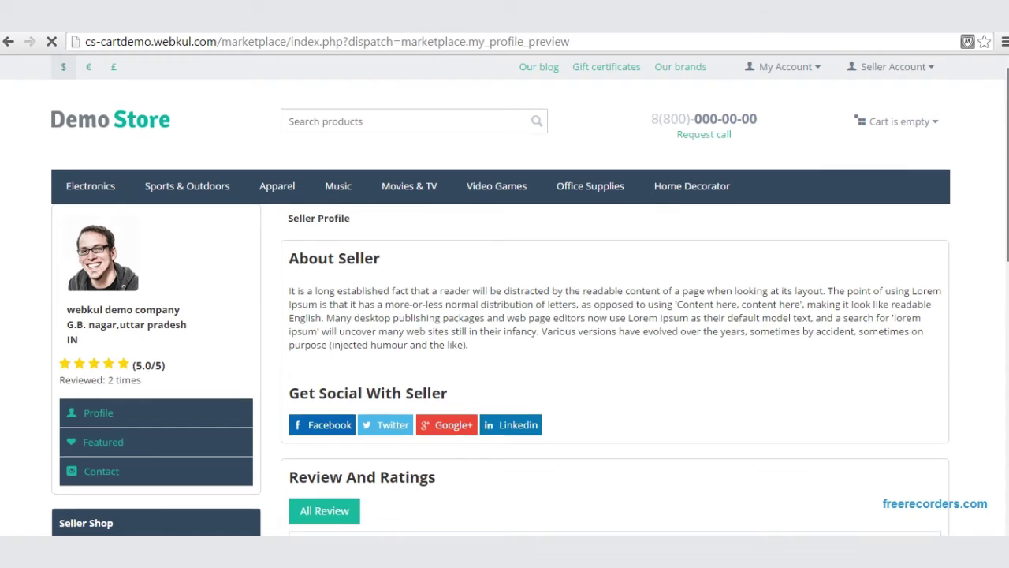
{"action": "scroll", "coordinate": [505, 295], "scroll_direction": "down", "scroll_amount": 5}
{"action": "scroll", "coordinate": [615, 219], "scroll_direction": "down", "scroll_amount": 3}
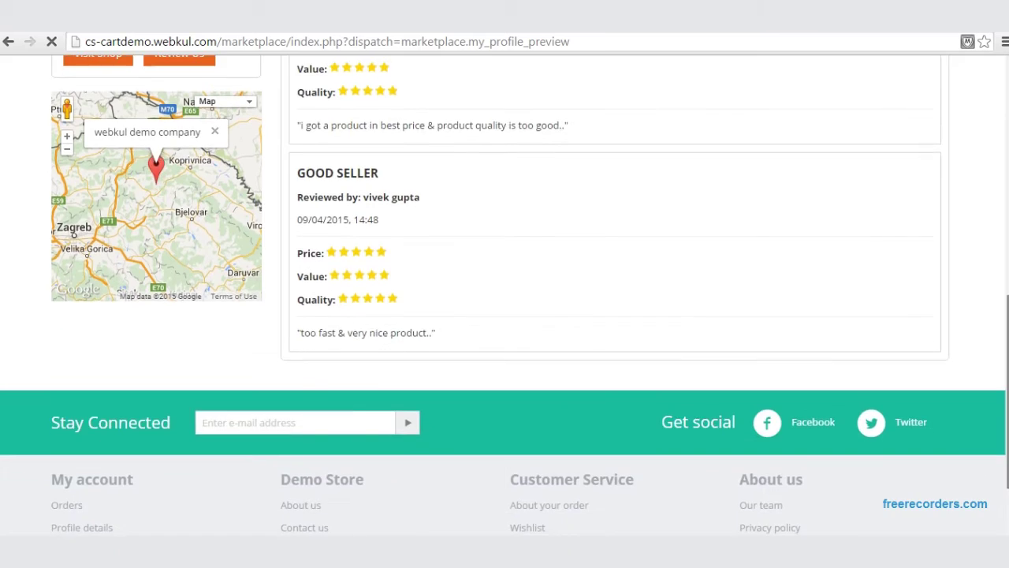
{"action": "scroll", "coordinate": [615, 219], "scroll_direction": "up", "scroll_amount": 3}
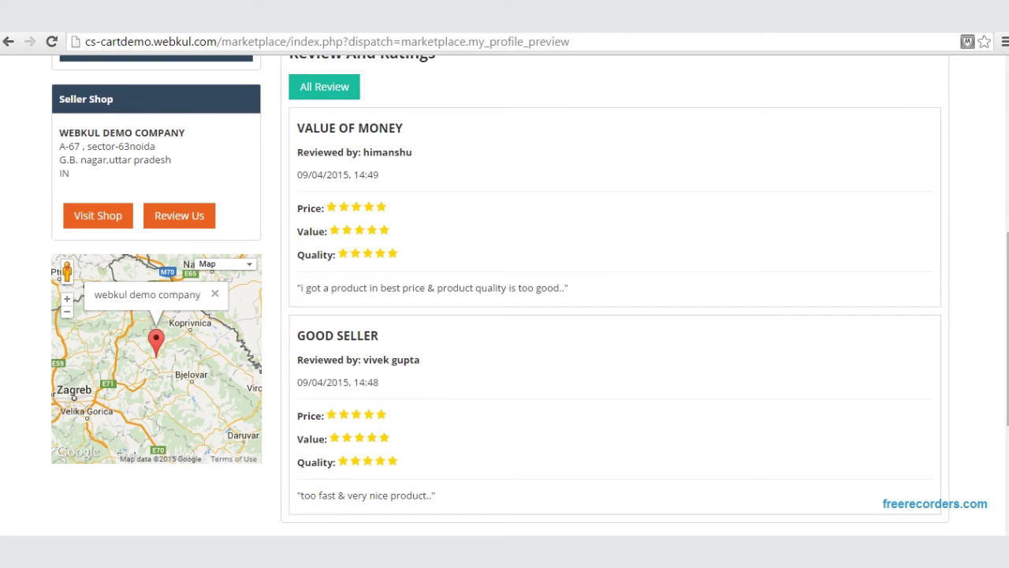
{"action": "scroll", "coordinate": [733, 208], "scroll_direction": "up", "scroll_amount": 1}
{"action": "scroll", "coordinate": [541, 162], "scroll_direction": "up", "scroll_amount": 2}
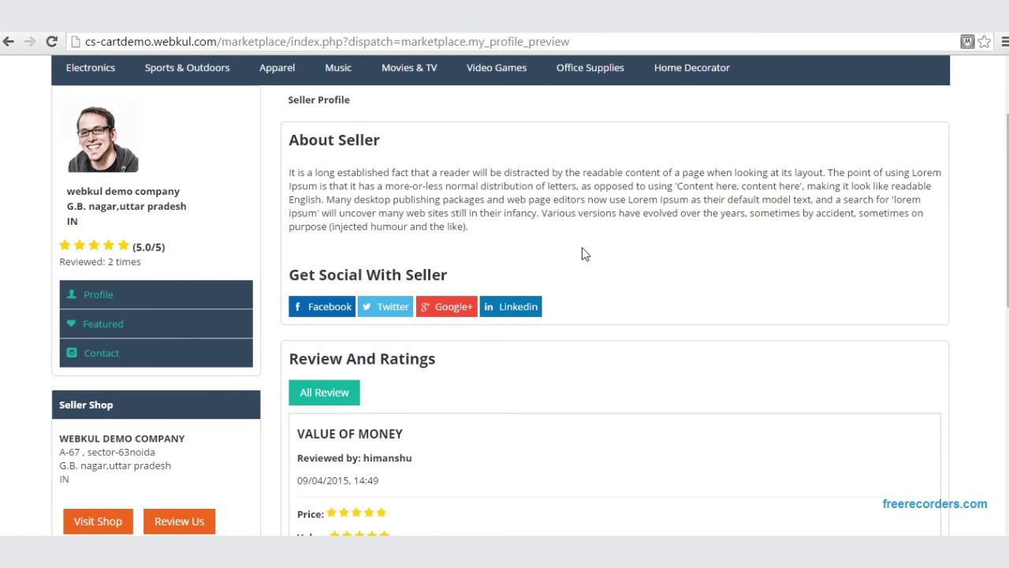
{"action": "left_click_drag", "start_coordinate": [1007, 208], "coordinate": [1007, 122]}
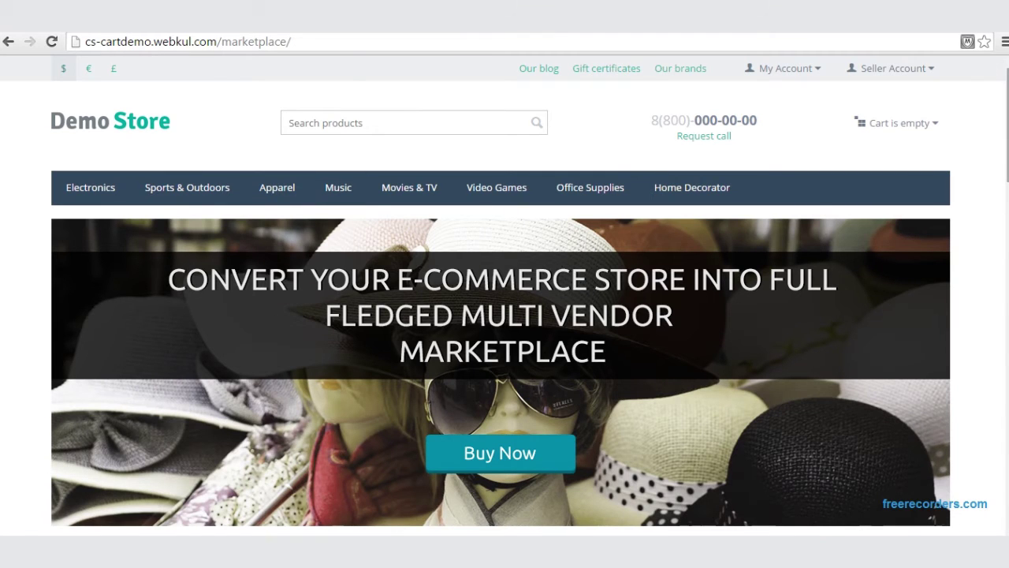
Step: Open the Home Decorator demo 3 product in the storefront and view its seller's profile page through the seller link
{"action": "scroll", "coordinate": [504, 315], "scroll_direction": "down", "scroll_amount": 4}
{"action": "scroll", "coordinate": [612, 357], "scroll_direction": "down", "scroll_amount": 4}
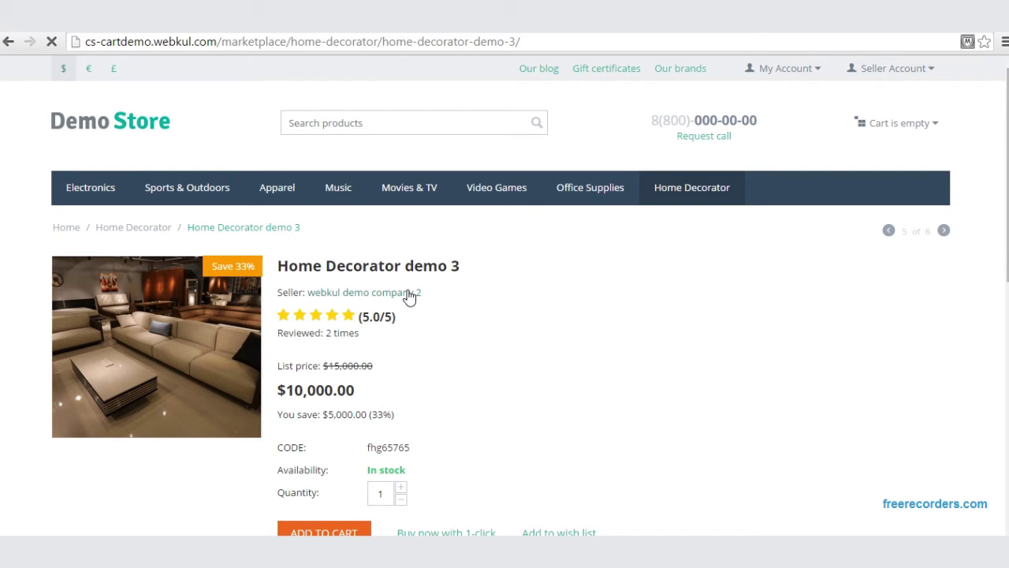
{"action": "left_click", "coordinate": [408, 293]}
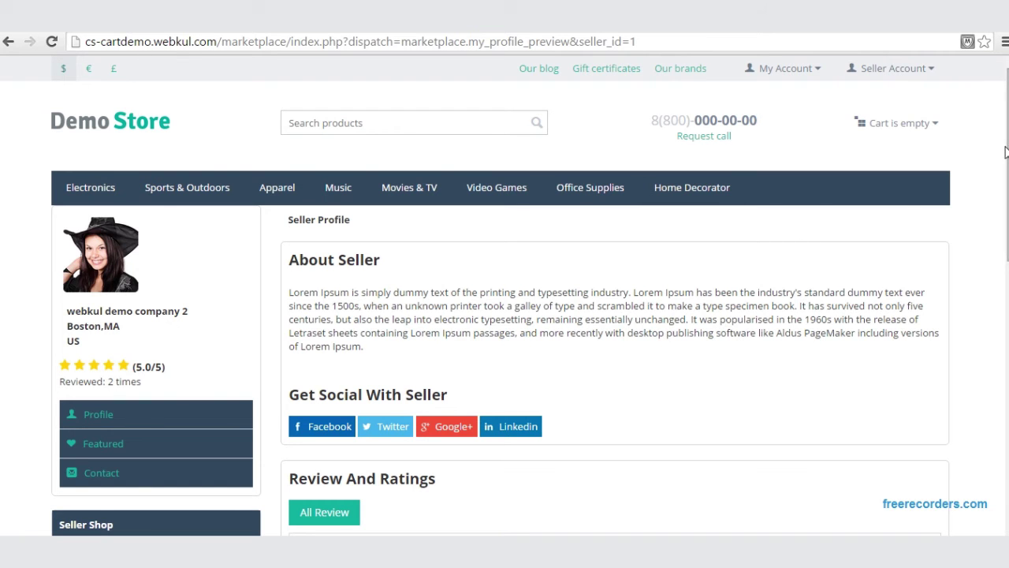
{"action": "scroll", "coordinate": [505, 315], "scroll_direction": "down", "scroll_amount": 5}
{"action": "scroll", "coordinate": [505, 315], "scroll_direction": "up", "scroll_amount": 5}
{"action": "left_click", "coordinate": [7, 41]}
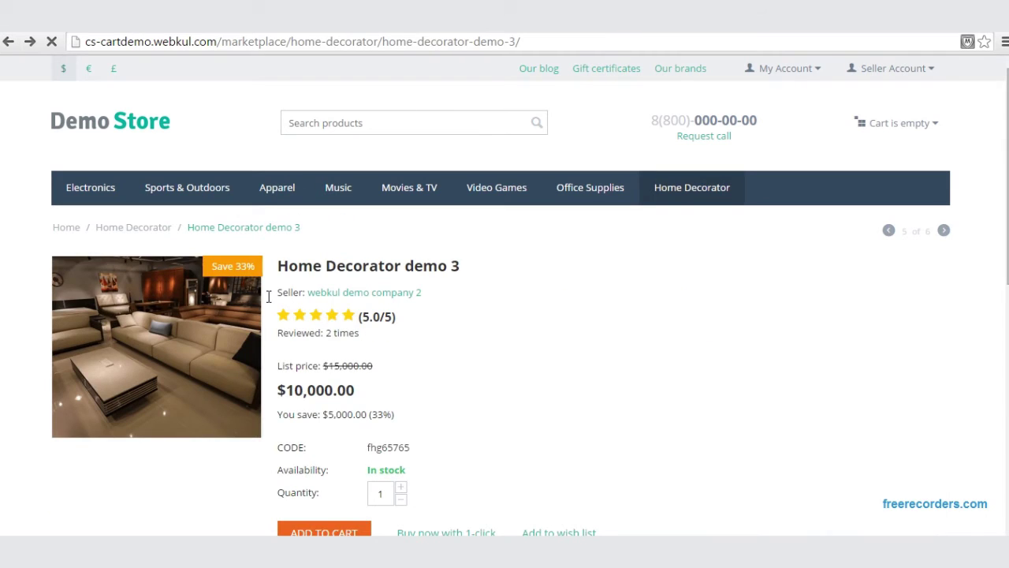
{"action": "left_click", "coordinate": [341, 293]}
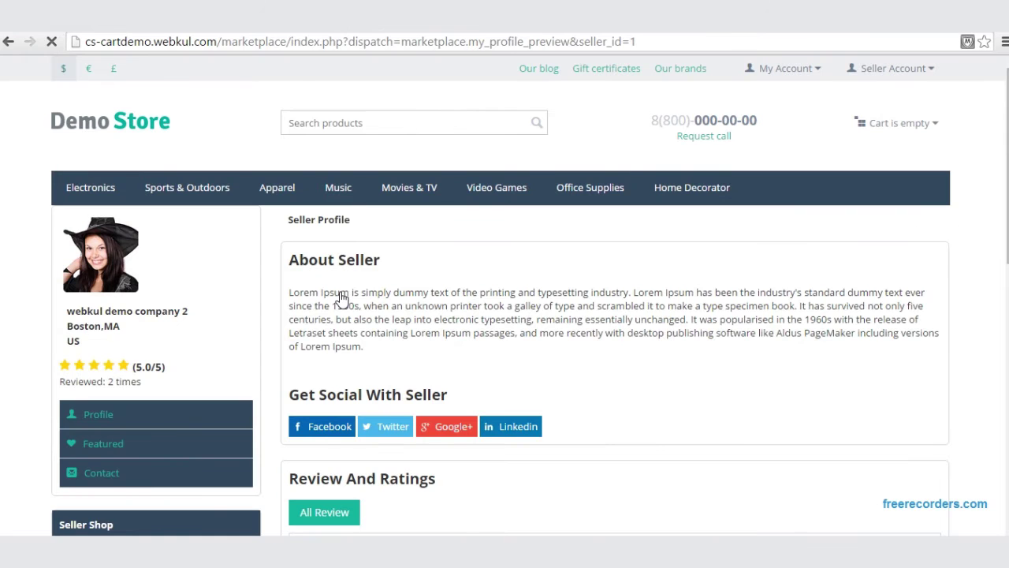
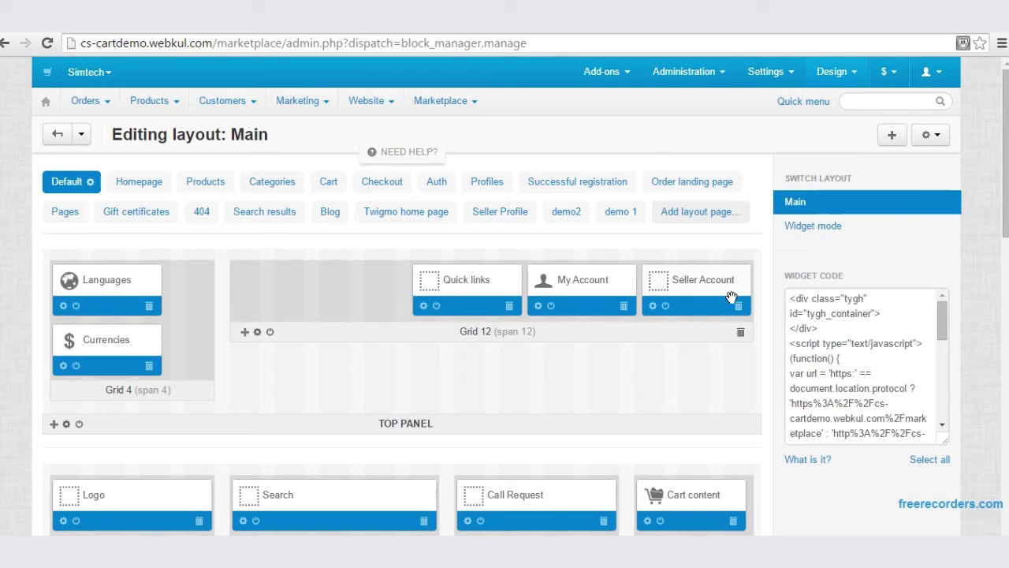
Step: Create a new layout page named Seller Products with the custom dispatch marketplace.seller_products
{"action": "left_click", "coordinate": [685, 215]}
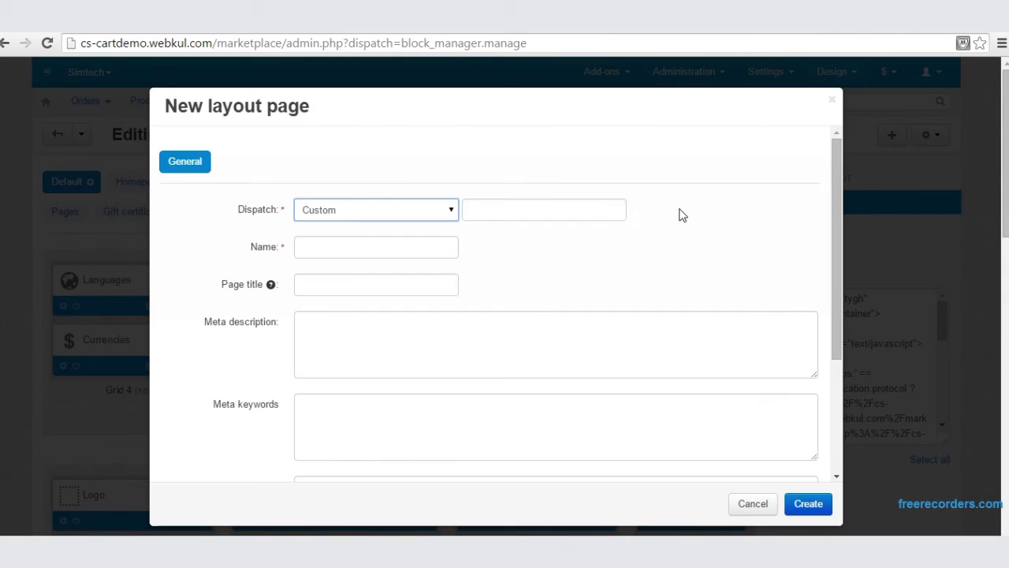
{"action": "left_click", "coordinate": [454, 211]}
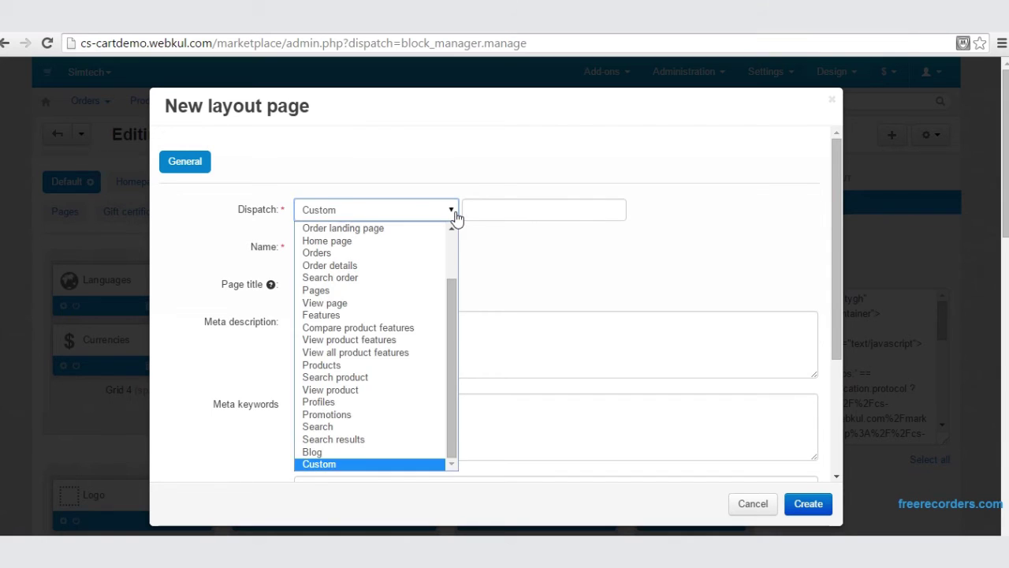
{"action": "left_click", "coordinate": [340, 465]}
{"action": "left_click", "coordinate": [553, 220]}
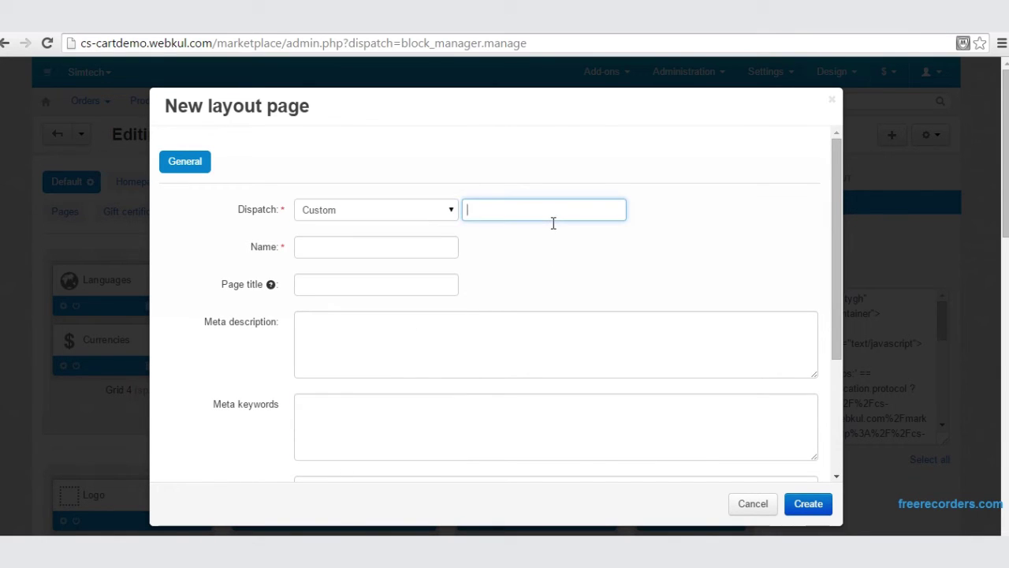
{"action": "type", "text": "marketplace.seller_products"}
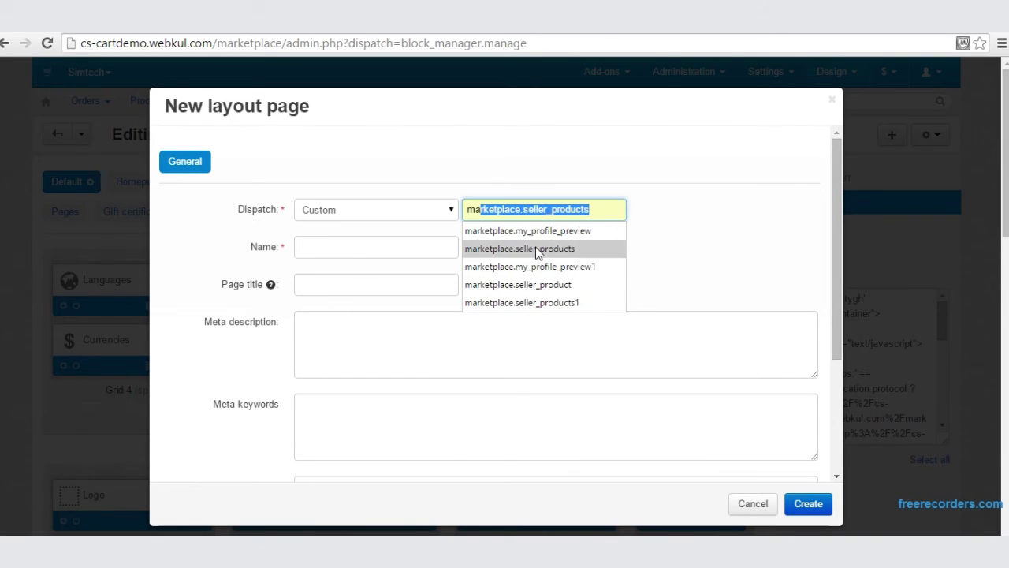
{"action": "left_click", "coordinate": [538, 250]}
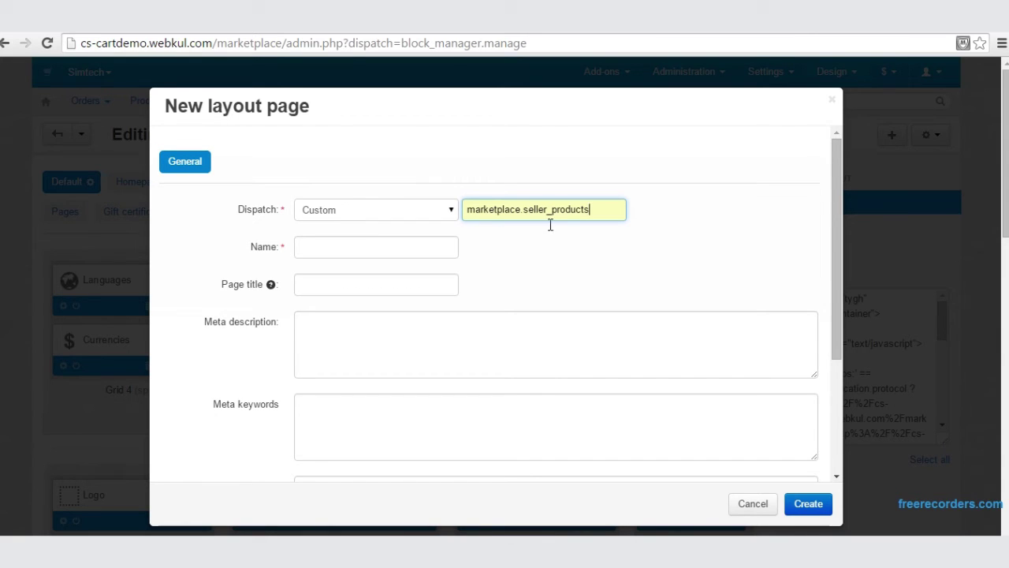
{"action": "left_click", "coordinate": [388, 254]}
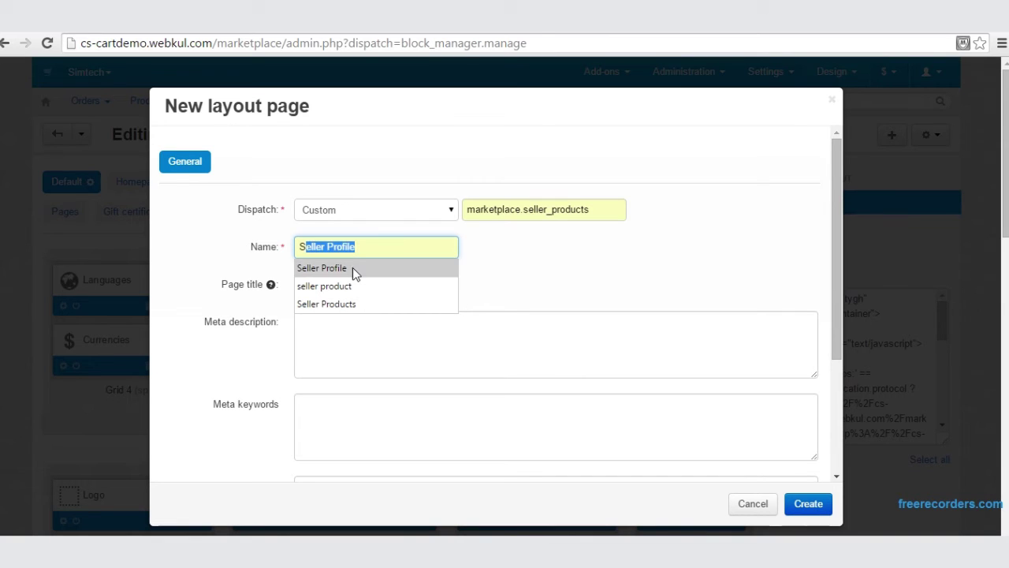
{"action": "left_click", "coordinate": [349, 307]}
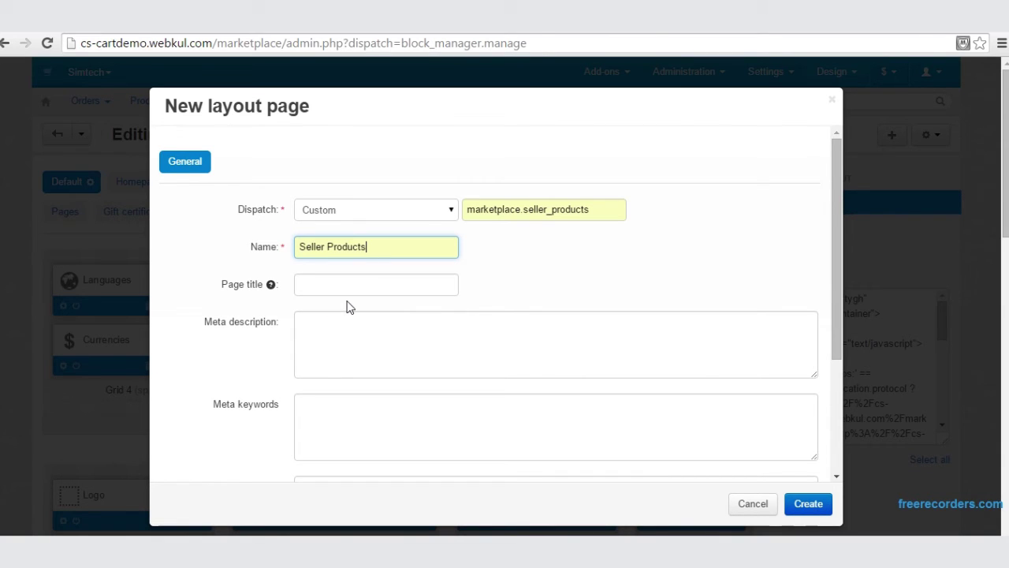
{"action": "left_click", "coordinate": [807, 511]}
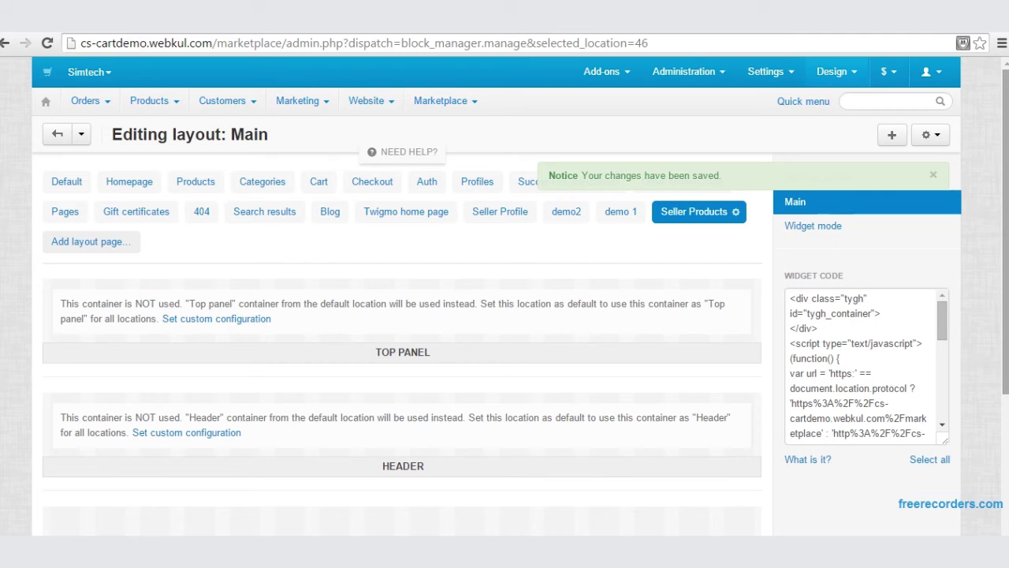
Step: Add a full-width grid with a width of 16 to the Content container of the Seller Products page
{"action": "scroll", "coordinate": [1007, 275], "scroll_direction": "down", "scroll_amount": 3}
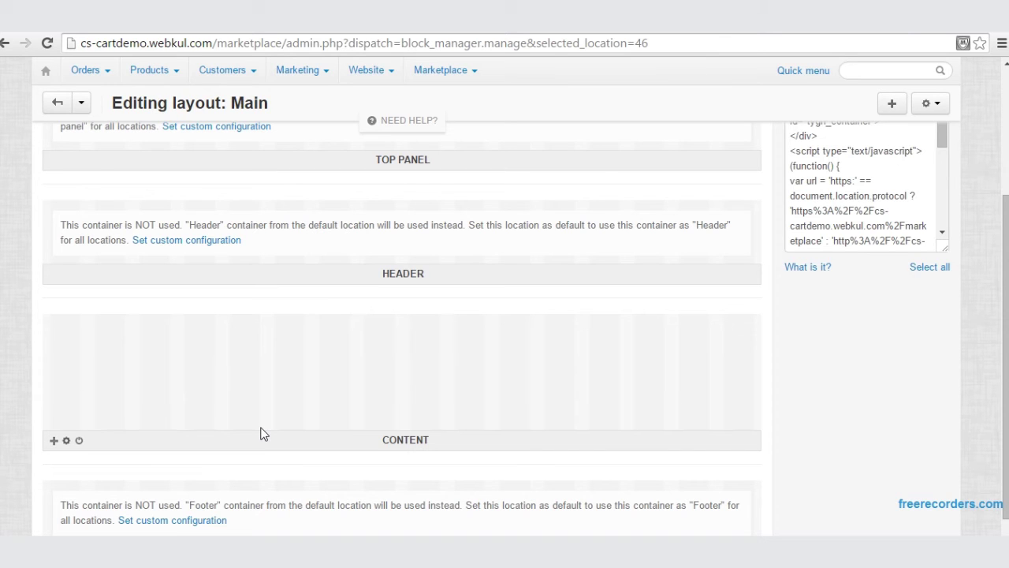
{"action": "left_click", "coordinate": [55, 443]}
{"action": "left_click", "coordinate": [76, 466]}
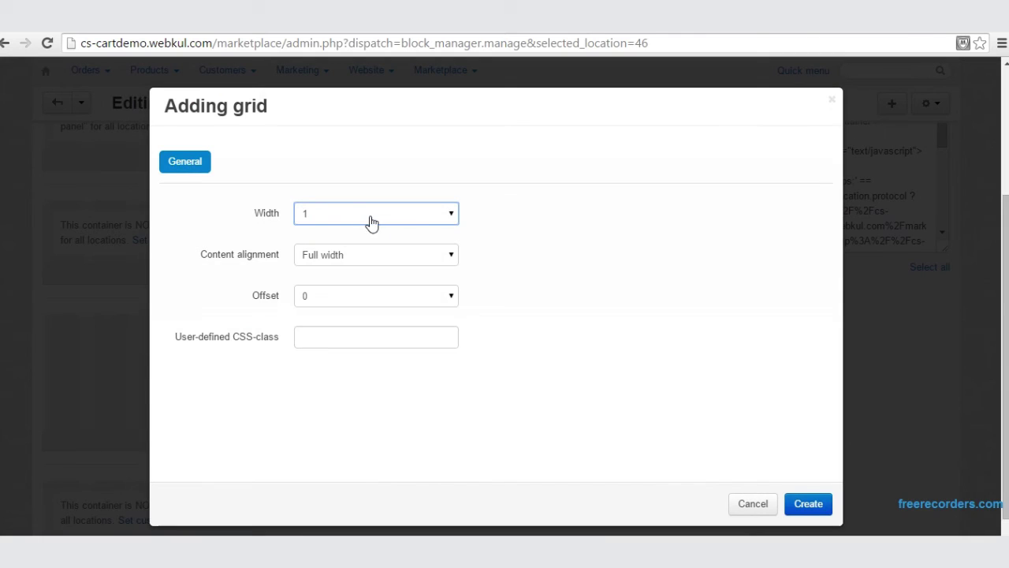
{"action": "left_click", "coordinate": [457, 220]}
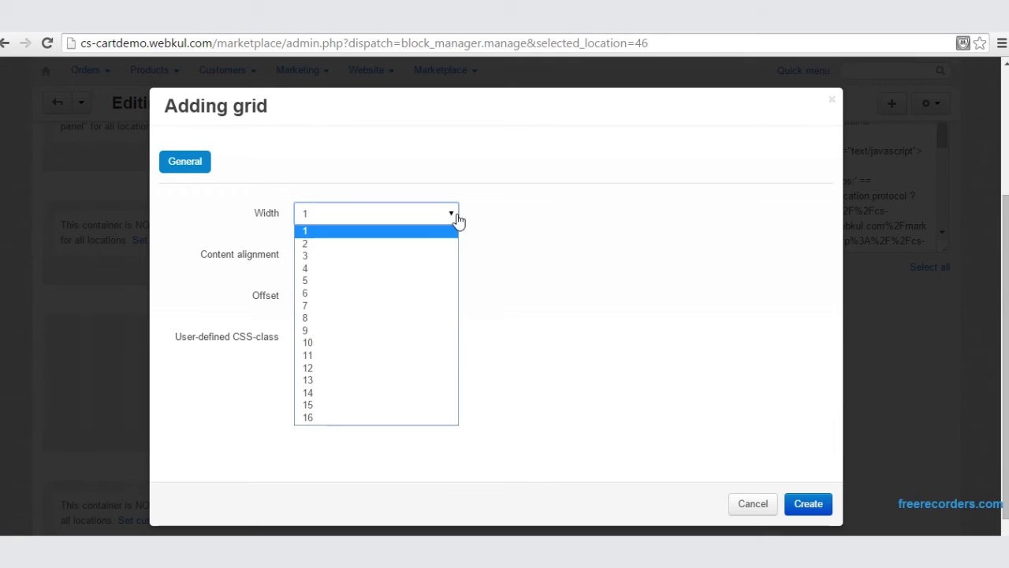
{"action": "left_click", "coordinate": [328, 419]}
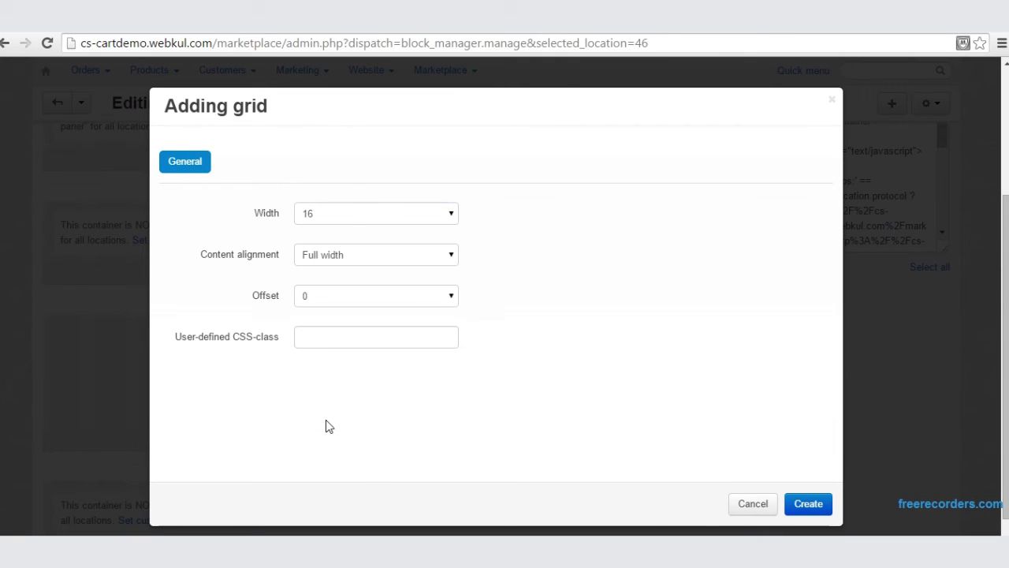
{"action": "left_click", "coordinate": [806, 506]}
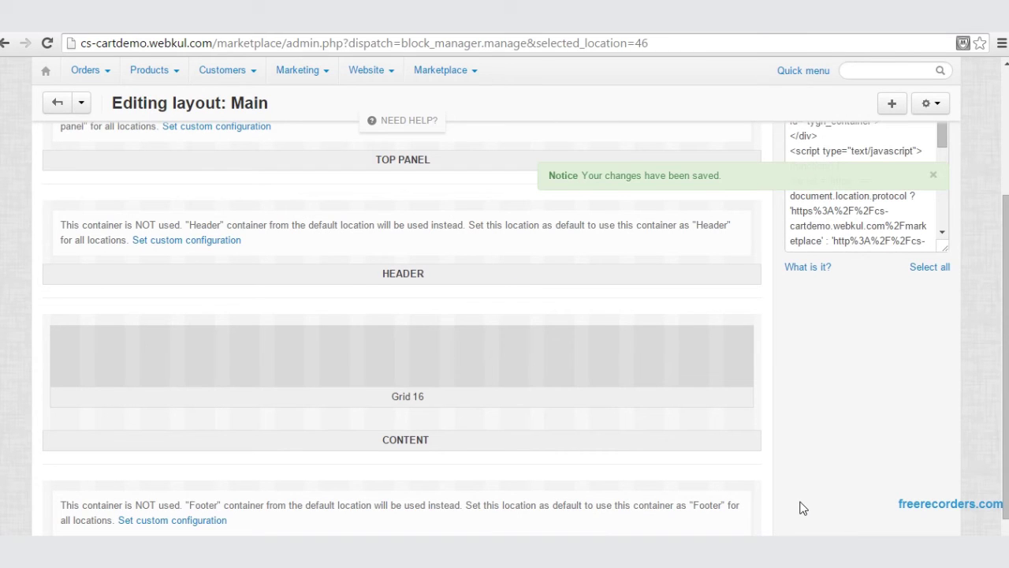
Step: Add a nested full-width-aligned grid with a width of 4 inside the 16-wide grid of the Content container
{"action": "left_click", "coordinate": [66, 399]}
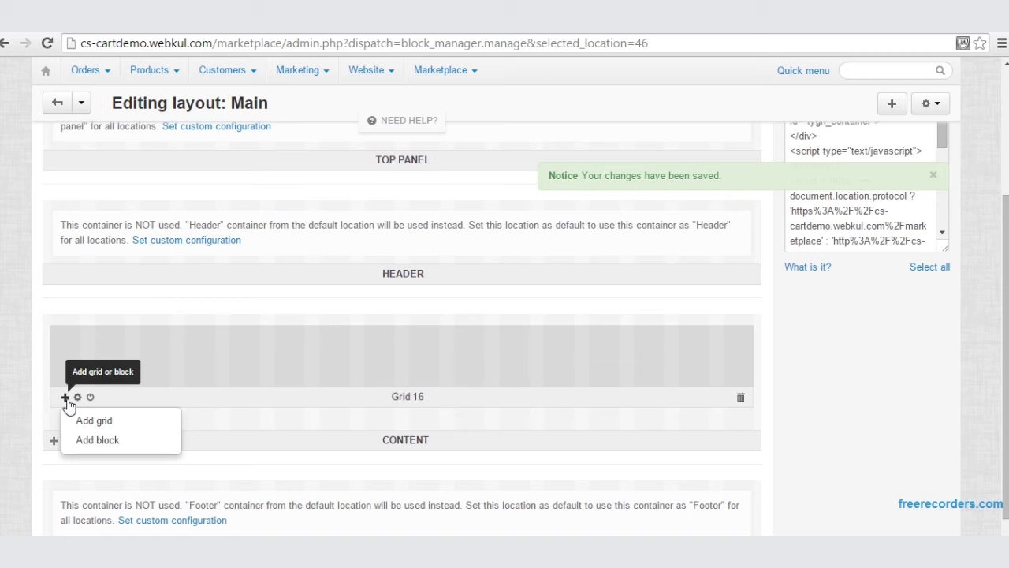
{"action": "left_click", "coordinate": [86, 422]}
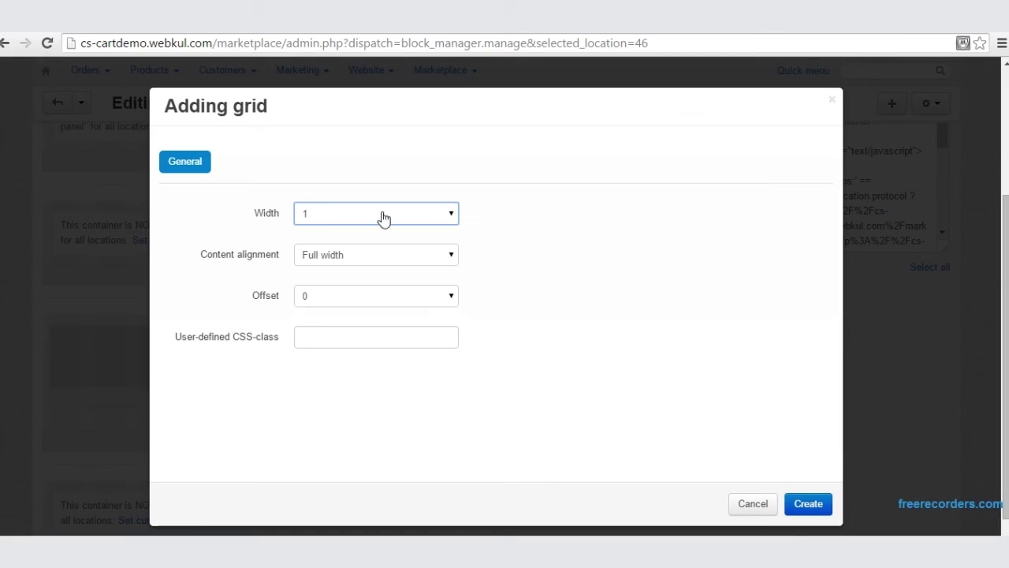
{"action": "left_click", "coordinate": [455, 223]}
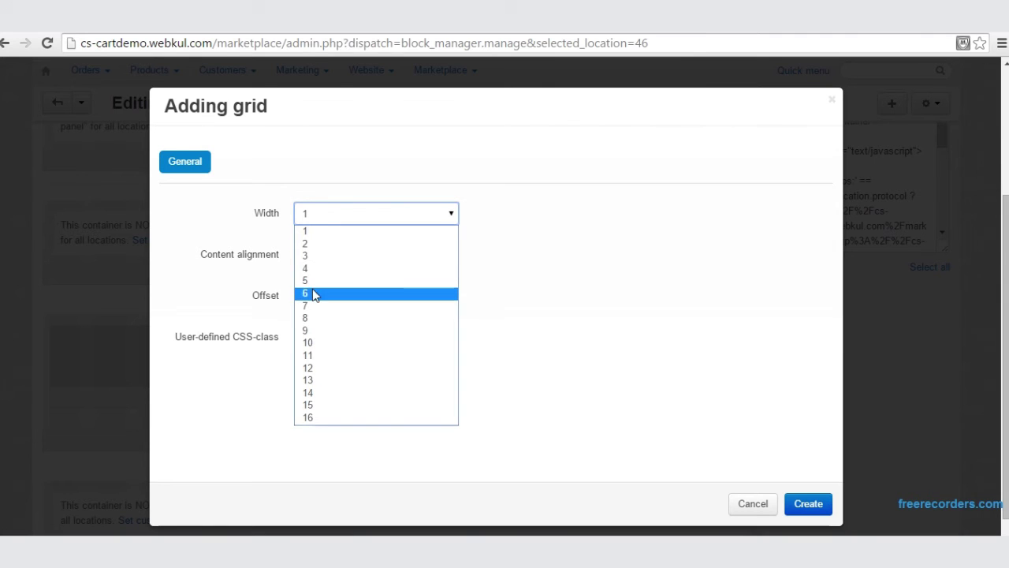
{"action": "left_click", "coordinate": [330, 269]}
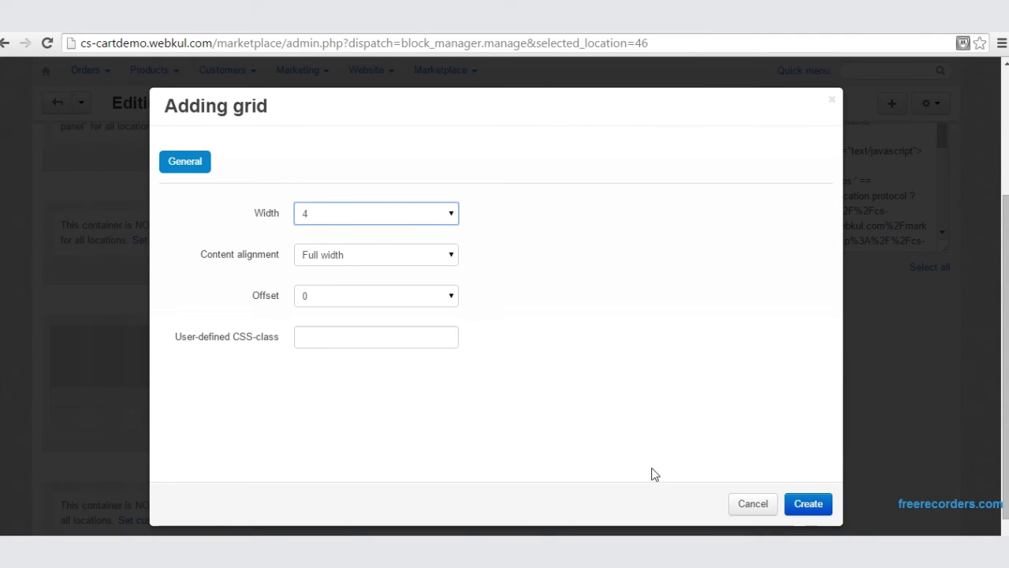
{"action": "left_click", "coordinate": [809, 505]}
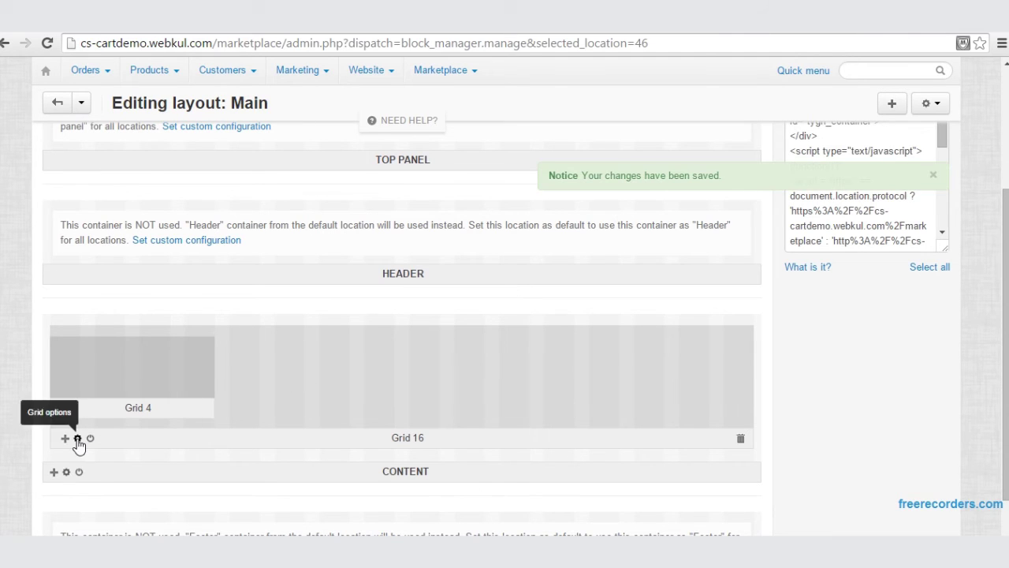
Step: Add a second nested grid with a width of 12 beside the 4-wide grid inside the 16-wide grid
{"action": "left_click", "coordinate": [69, 440]}
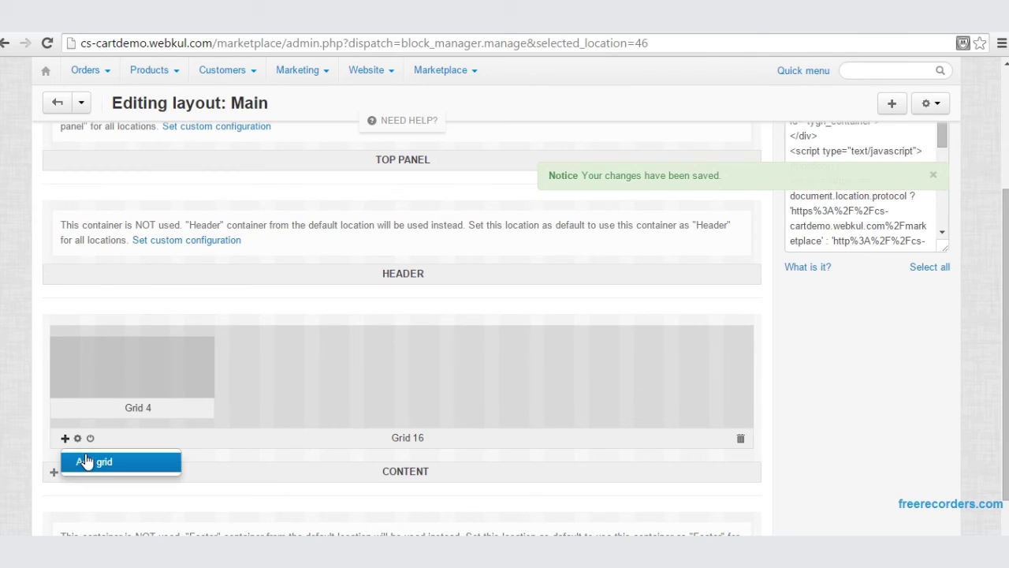
{"action": "left_click", "coordinate": [83, 461]}
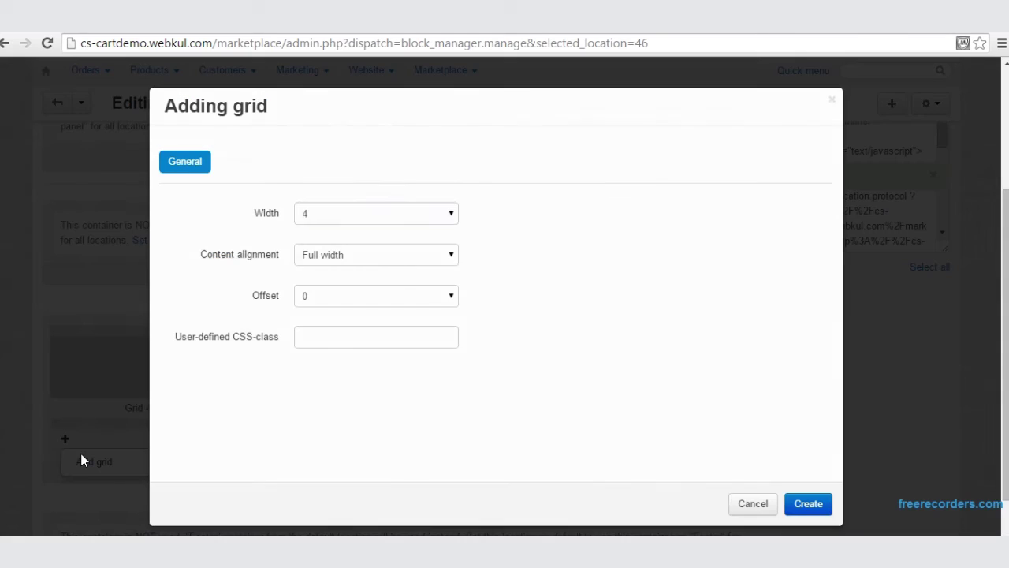
{"action": "left_click", "coordinate": [457, 217]}
{"action": "left_click", "coordinate": [345, 368]}
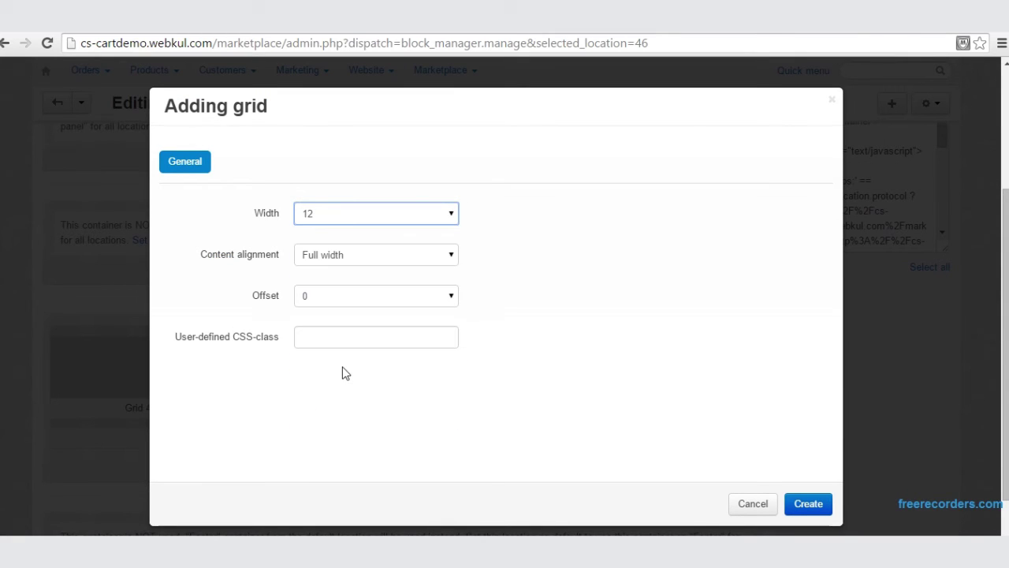
{"action": "left_click", "coordinate": [798, 504]}
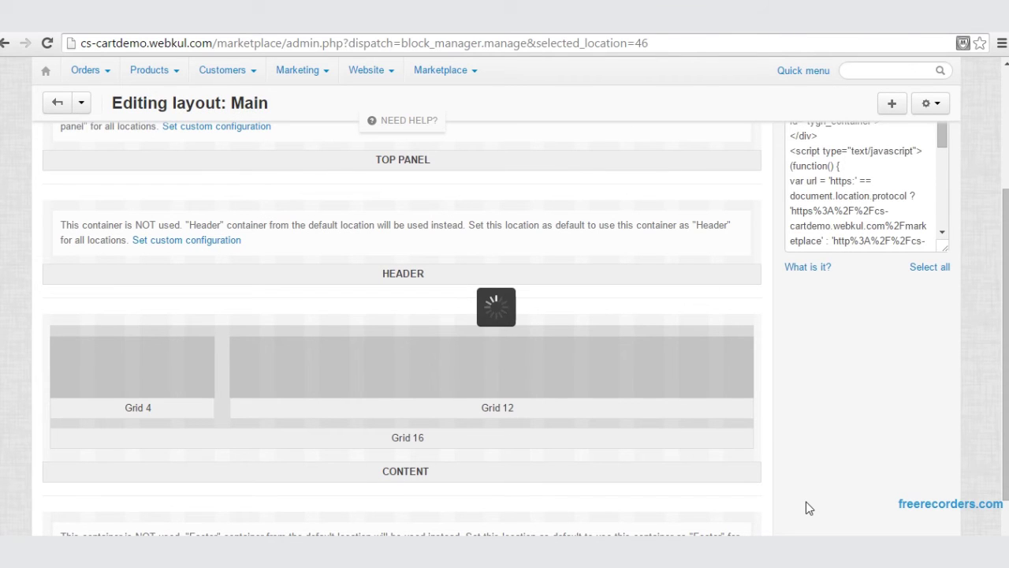
Step: Start a new Template block in the 4-wide grid and set its template to Seller Category Block
{"action": "mouse_move", "coordinate": [707, 398]}
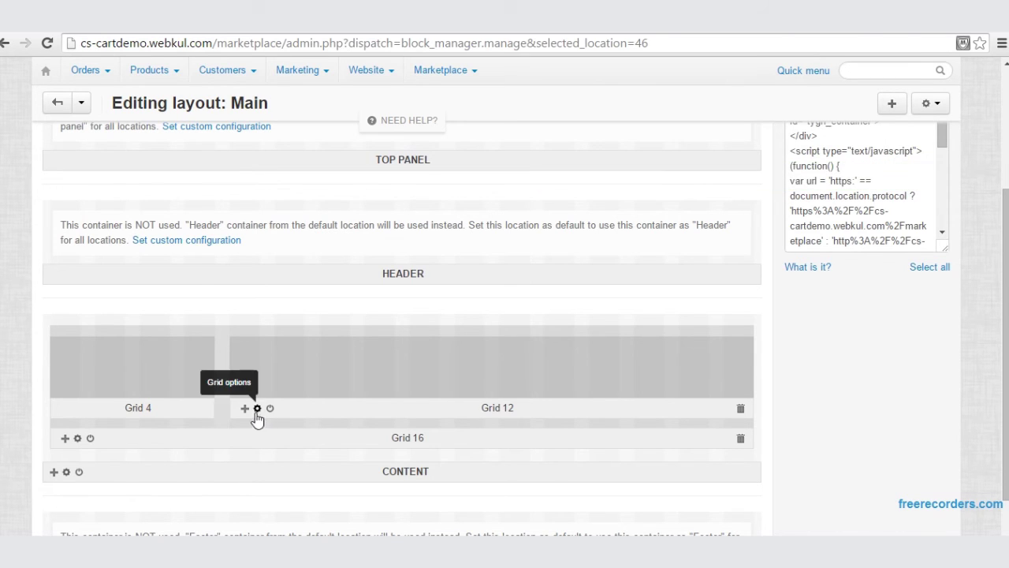
{"action": "mouse_move", "coordinate": [67, 415]}
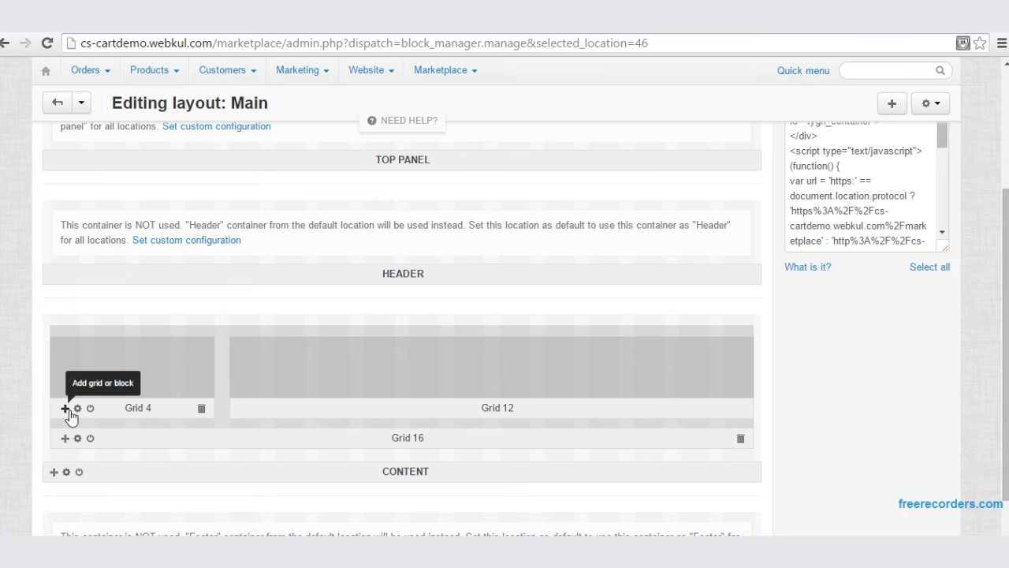
{"action": "left_click", "coordinate": [65, 409]}
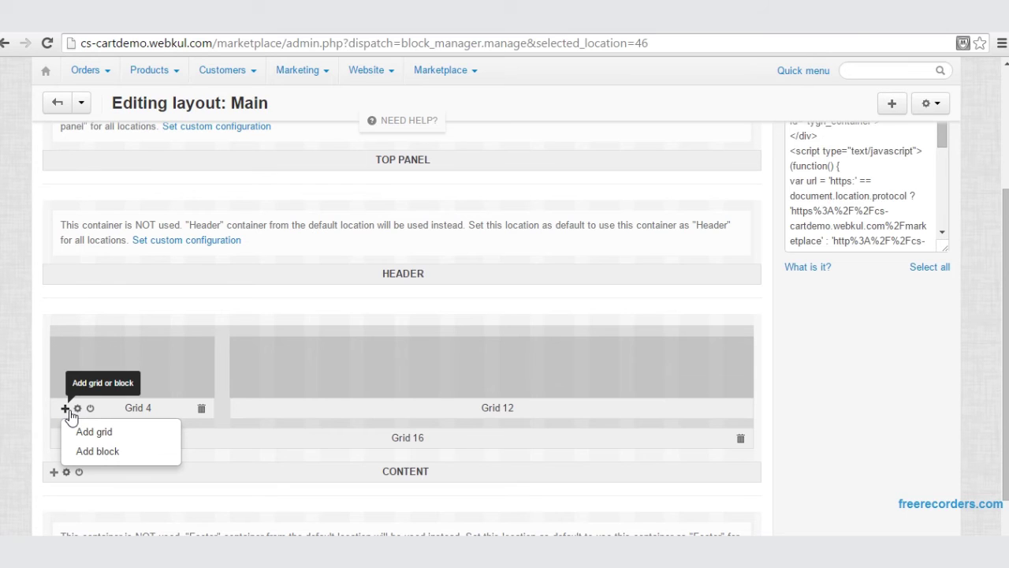
{"action": "left_click", "coordinate": [101, 456]}
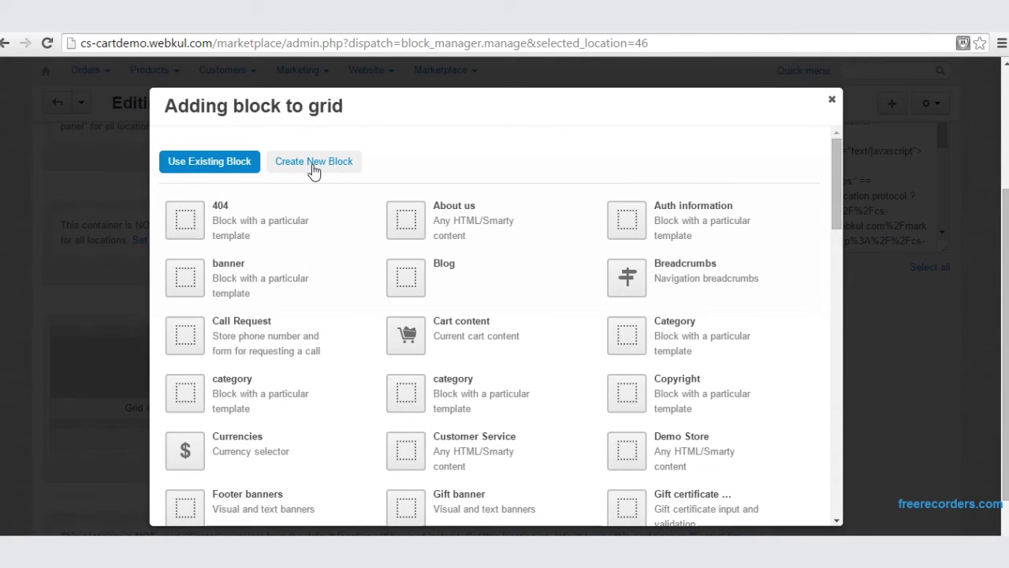
{"action": "left_click", "coordinate": [310, 170]}
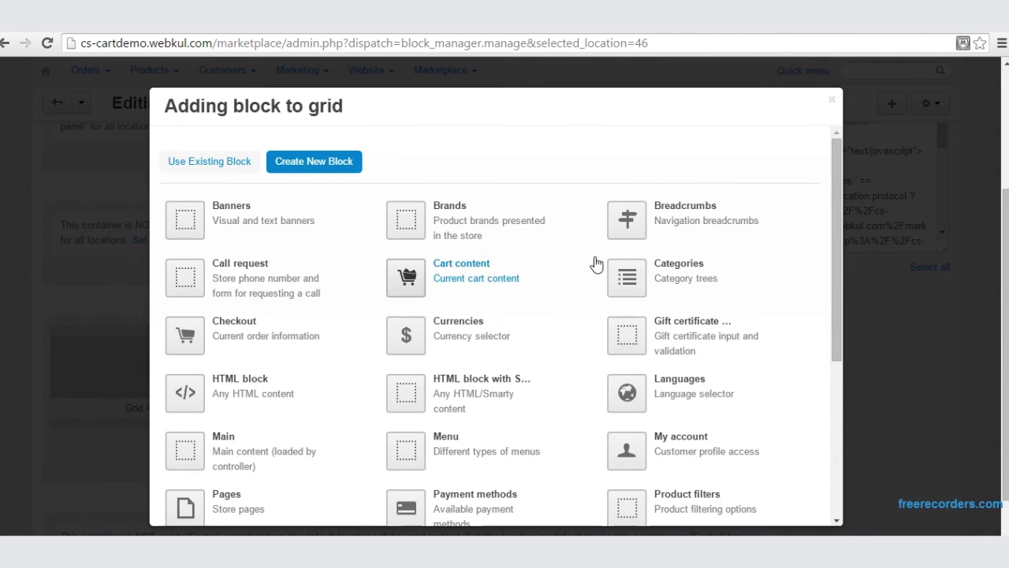
{"action": "left_click_drag", "start_coordinate": [831, 345], "coordinate": [831, 473]}
{"action": "left_click", "coordinate": [686, 453]}
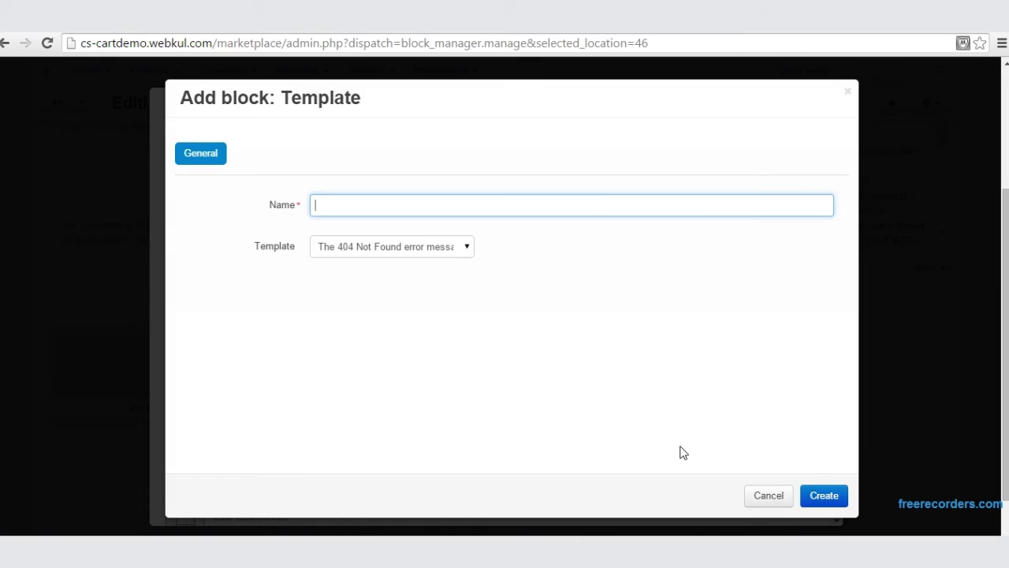
{"action": "left_click", "coordinate": [471, 252]}
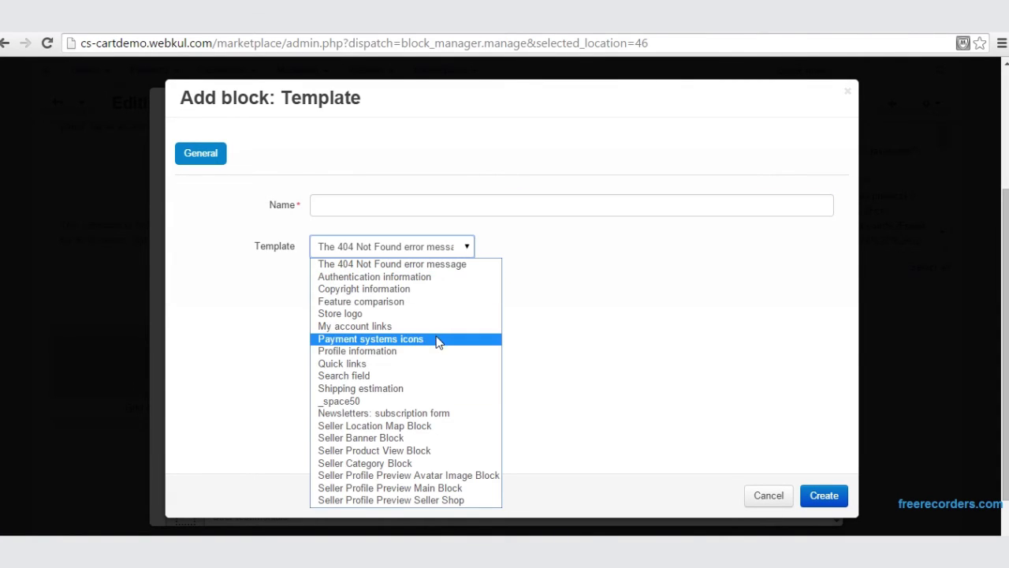
{"action": "left_click", "coordinate": [408, 466]}
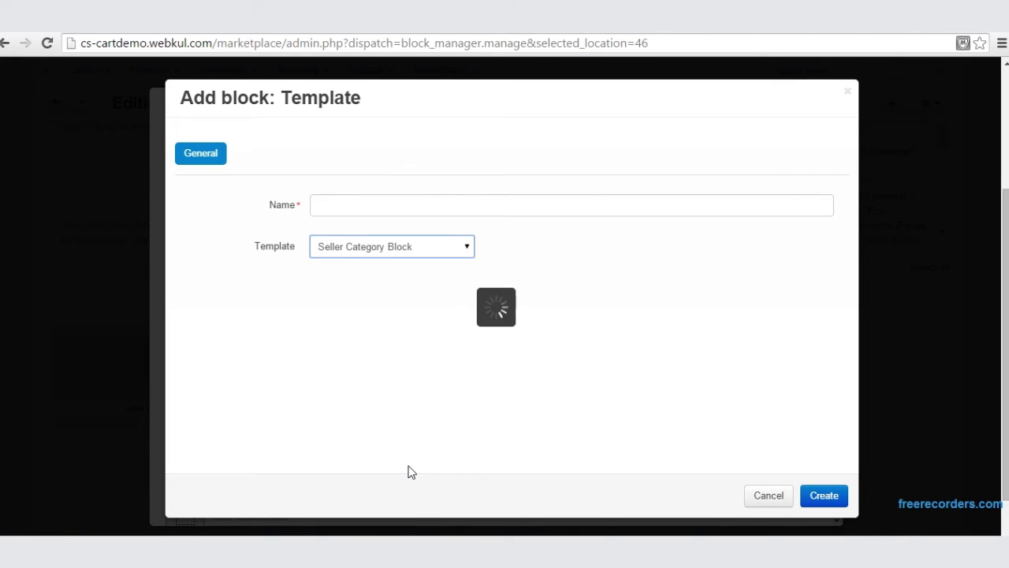
Step: Name the new template block "seller category" and create it
{"action": "left_click", "coordinate": [348, 206]}
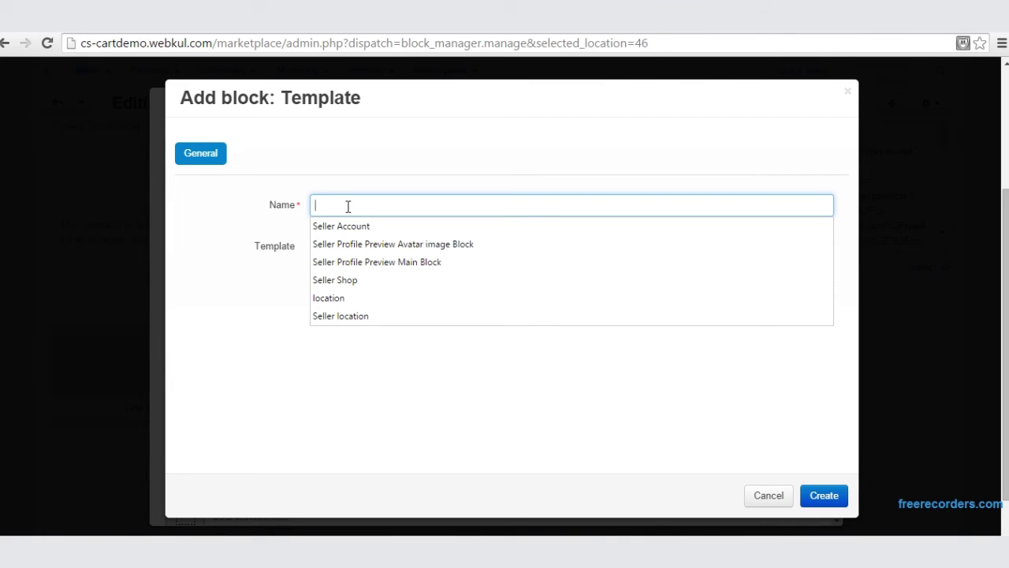
{"action": "type", "text": "S"}
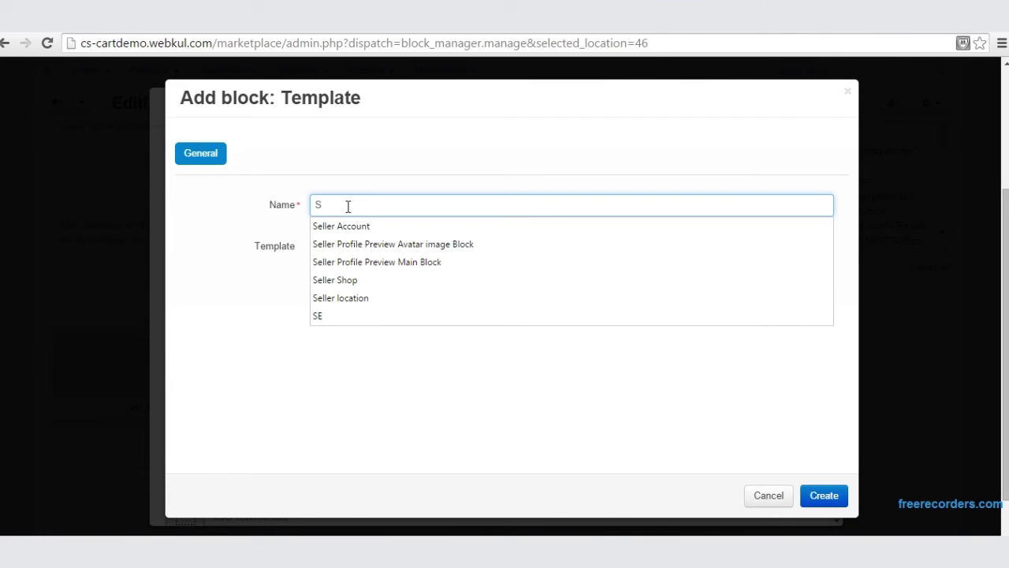
{"action": "type", "text": "eeler"}
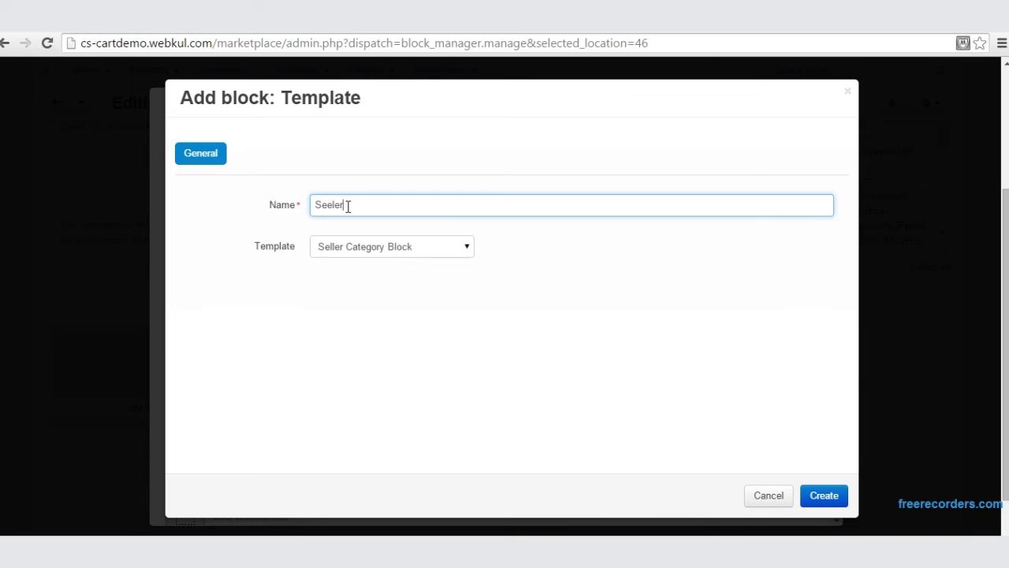
{"action": "key", "text": "BackSpace"}
{"action": "key", "text": "BackSpace"}
{"action": "key", "text": "BackSpace"}
{"action": "type", "text": "l"}
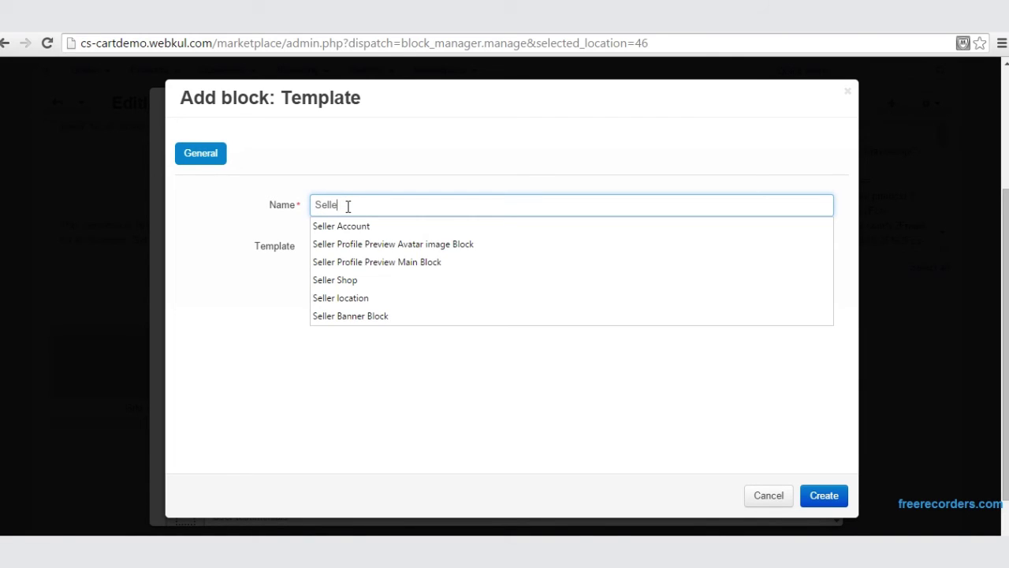
{"action": "type", "text": "ler Category"}
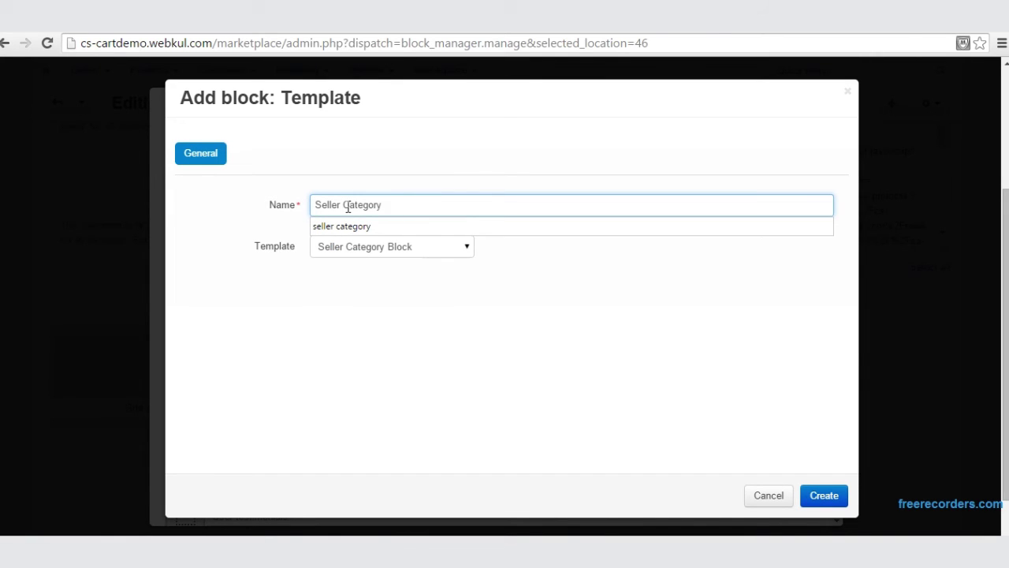
{"action": "left_click", "coordinate": [350, 226]}
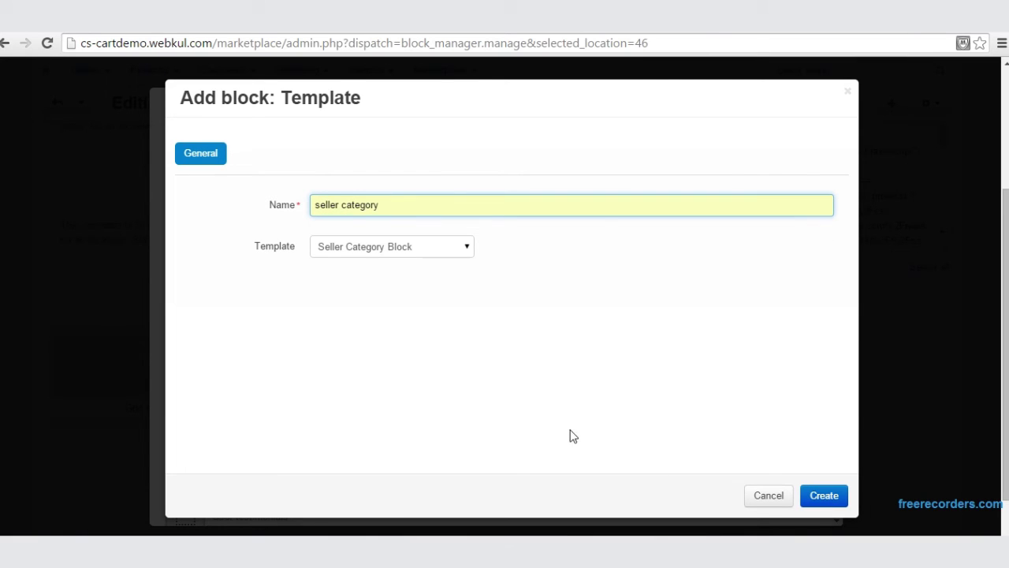
{"action": "left_click", "coordinate": [826, 497]}
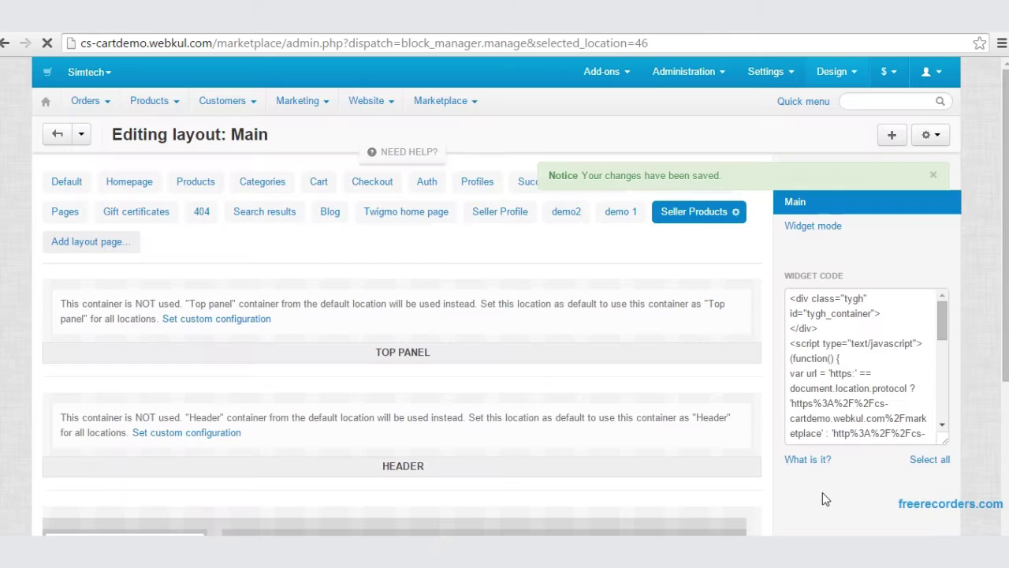
Step: Open the storefront and view the seller's My Products page to check the seller category block
{"action": "scroll", "coordinate": [1006, 283], "scroll_direction": "down", "scroll_amount": 3}
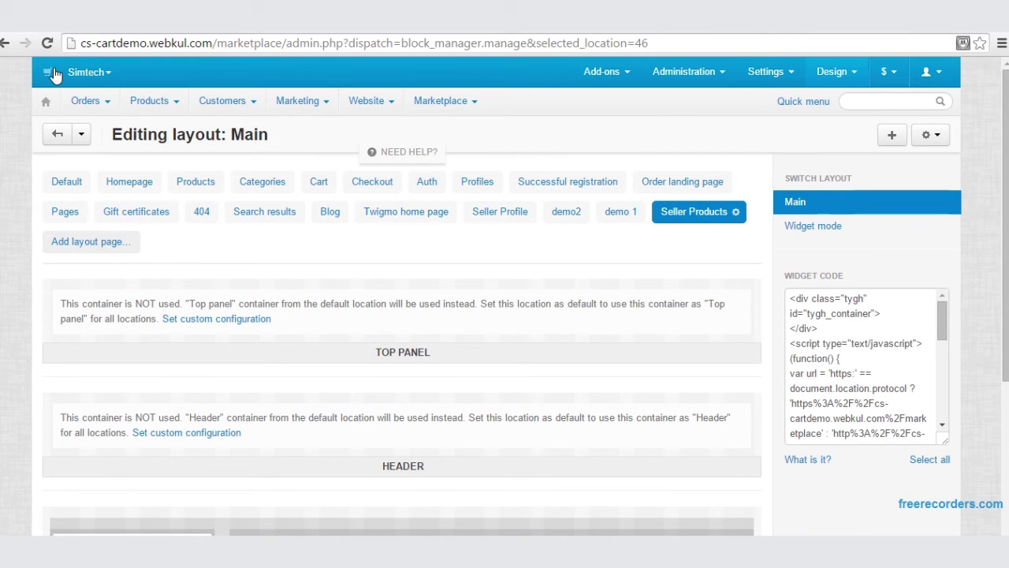
{"action": "left_click", "coordinate": [49, 71]}
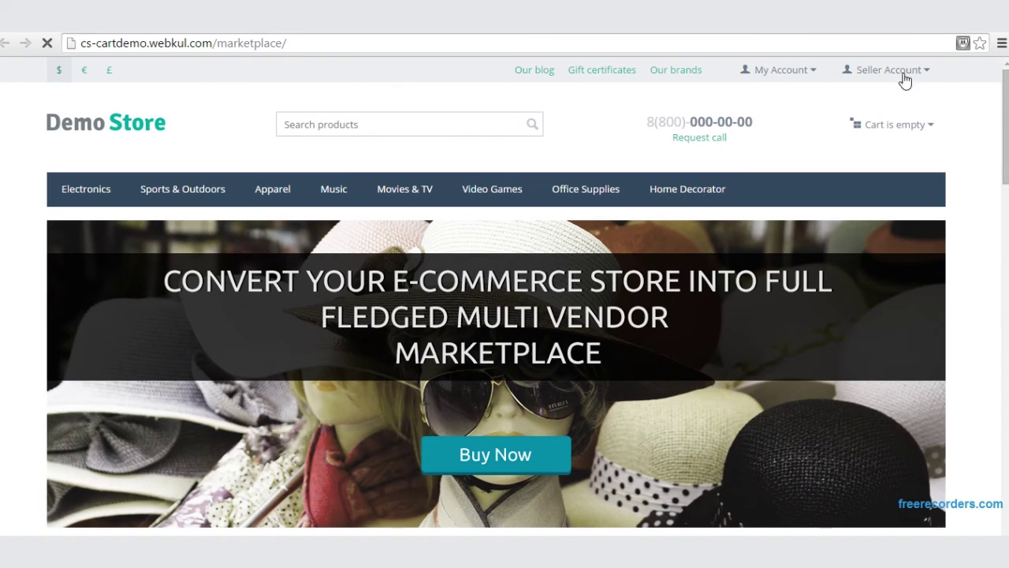
{"action": "left_click", "coordinate": [907, 79]}
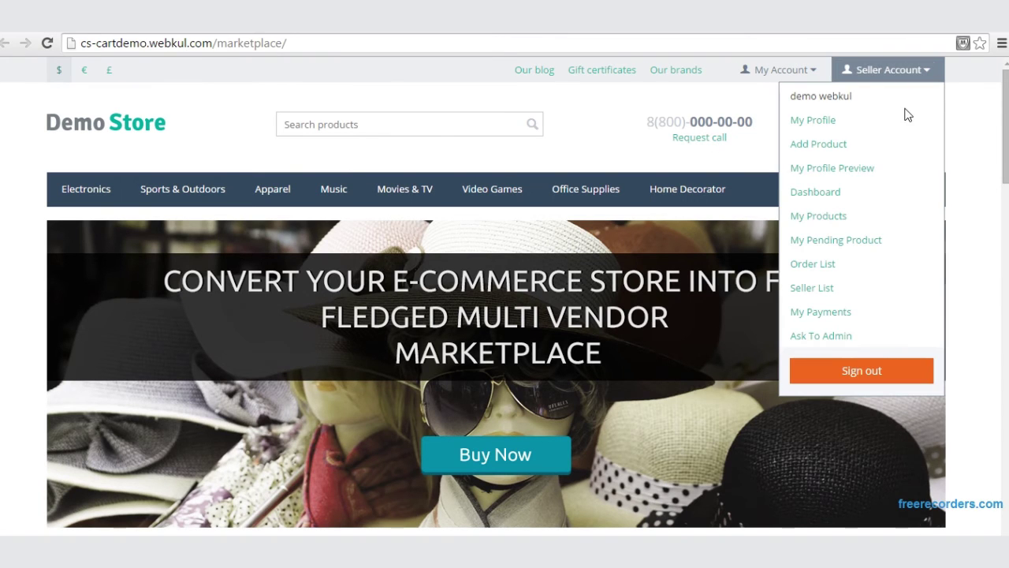
{"action": "left_click", "coordinate": [854, 224]}
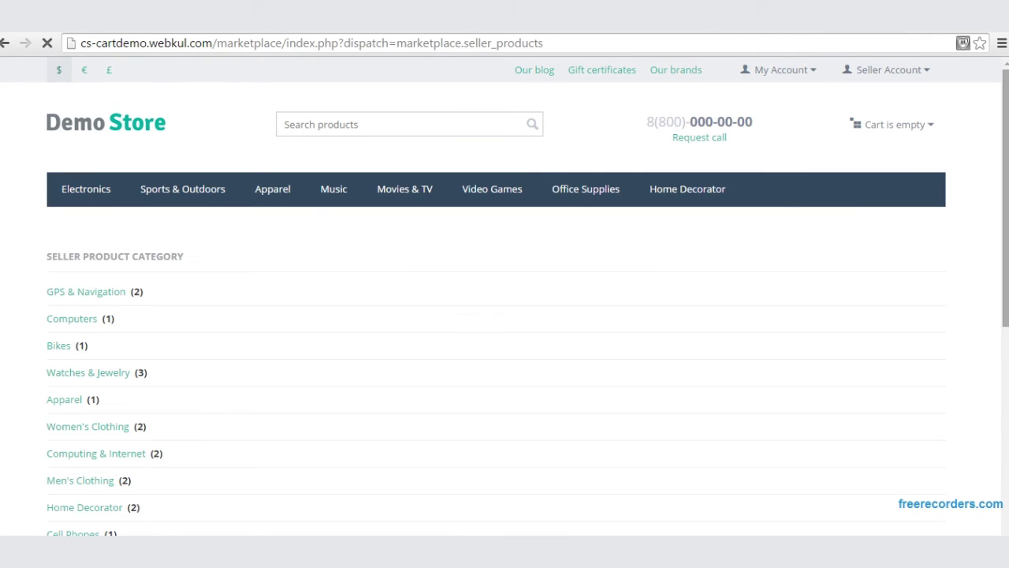
{"action": "scroll", "coordinate": [505, 296], "scroll_direction": "down", "scroll_amount": 4}
{"action": "scroll", "coordinate": [505, 297], "scroll_direction": "up", "scroll_amount": 2}
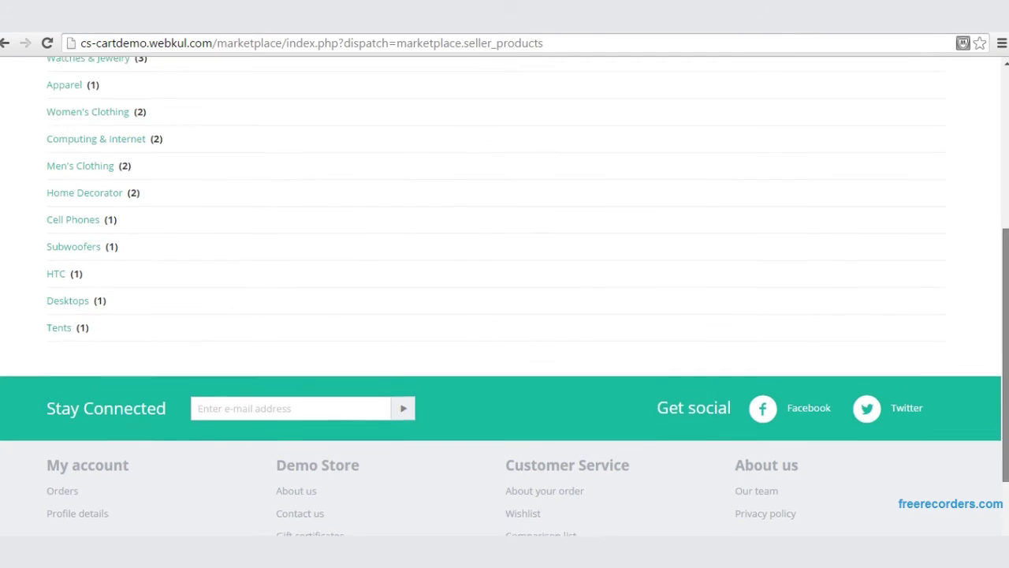
{"action": "scroll", "coordinate": [504, 296], "scroll_direction": "up", "scroll_amount": 1}
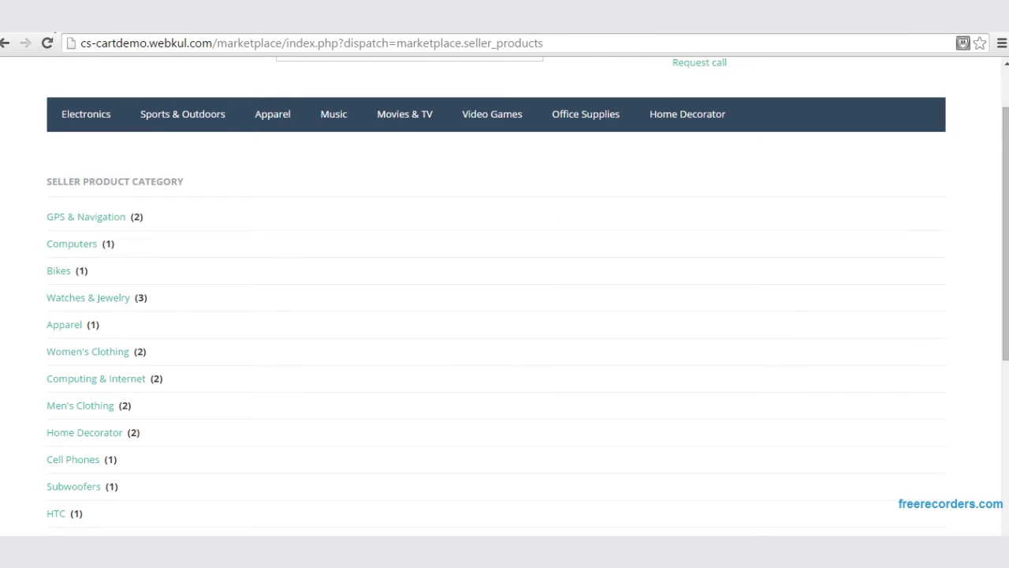
Step: Return to the Seller Products layout page and start a new Template block in the empty 12-wide grid
{"action": "key", "text": "ctrl+Tab"}
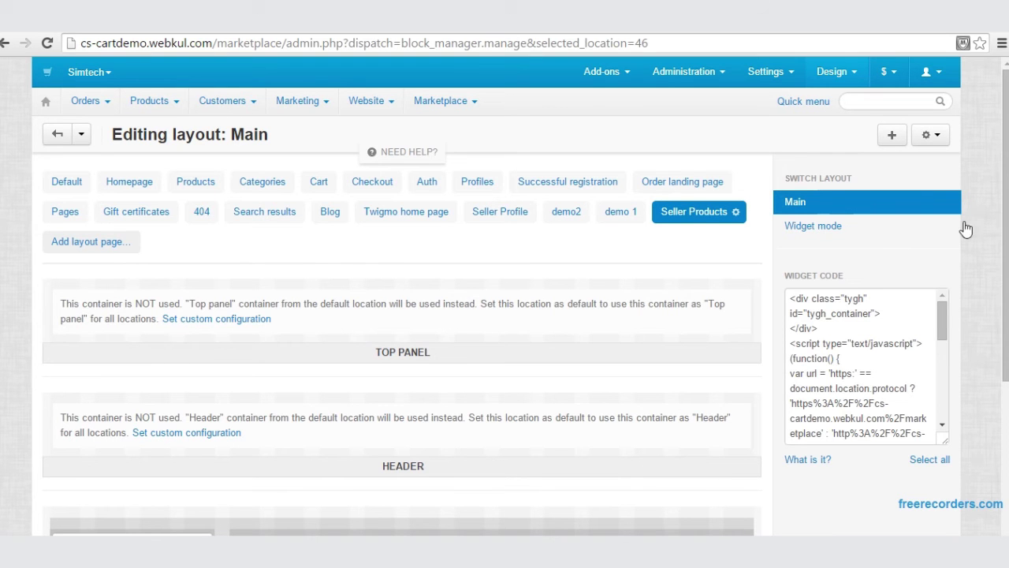
{"action": "scroll", "coordinate": [1006, 228], "scroll_direction": "down", "scroll_amount": 1}
{"action": "scroll", "coordinate": [521, 315], "scroll_direction": "down", "scroll_amount": 1}
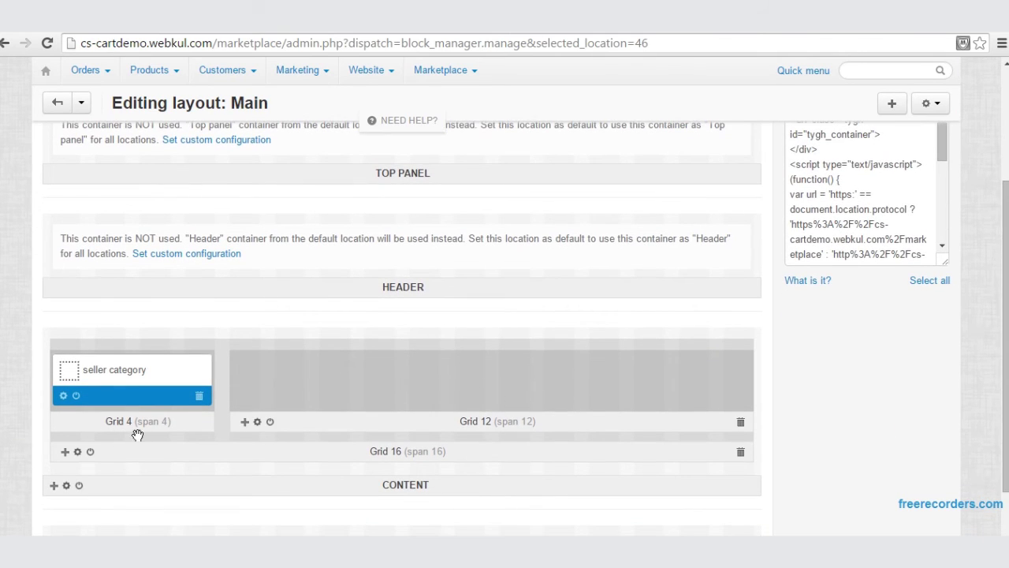
{"action": "left_click", "coordinate": [246, 423]}
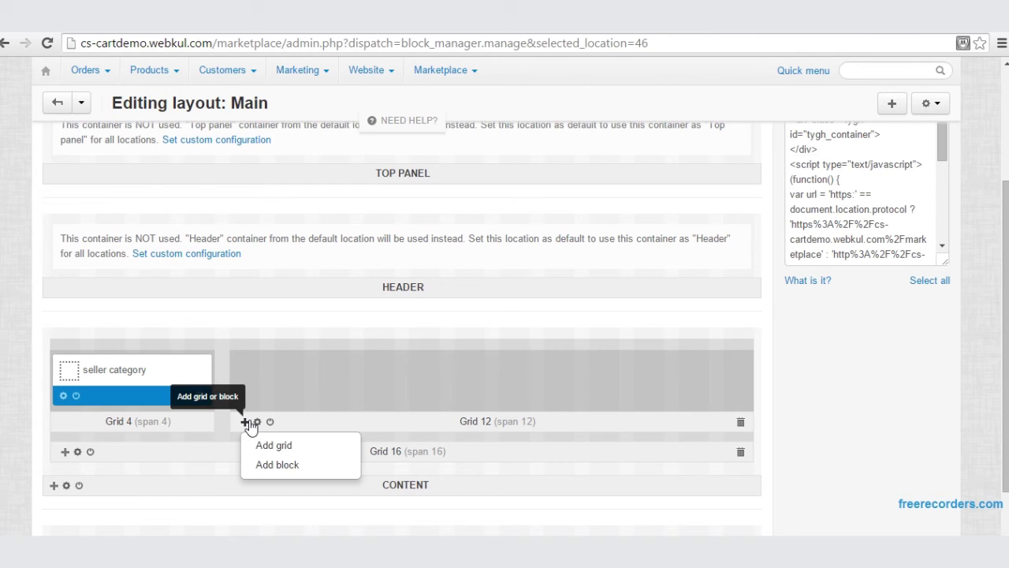
{"action": "left_click", "coordinate": [266, 467]}
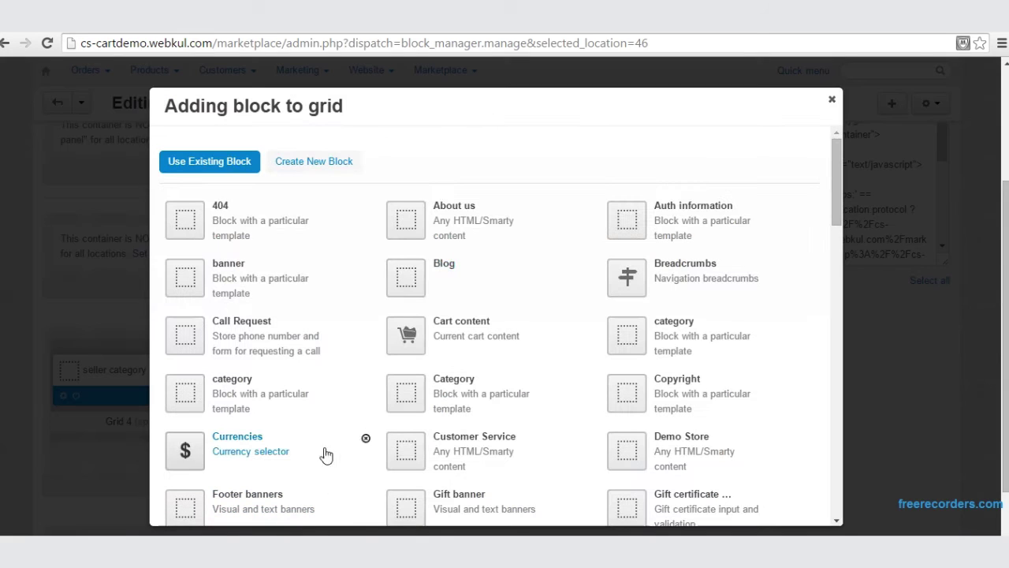
{"action": "left_click", "coordinate": [298, 166]}
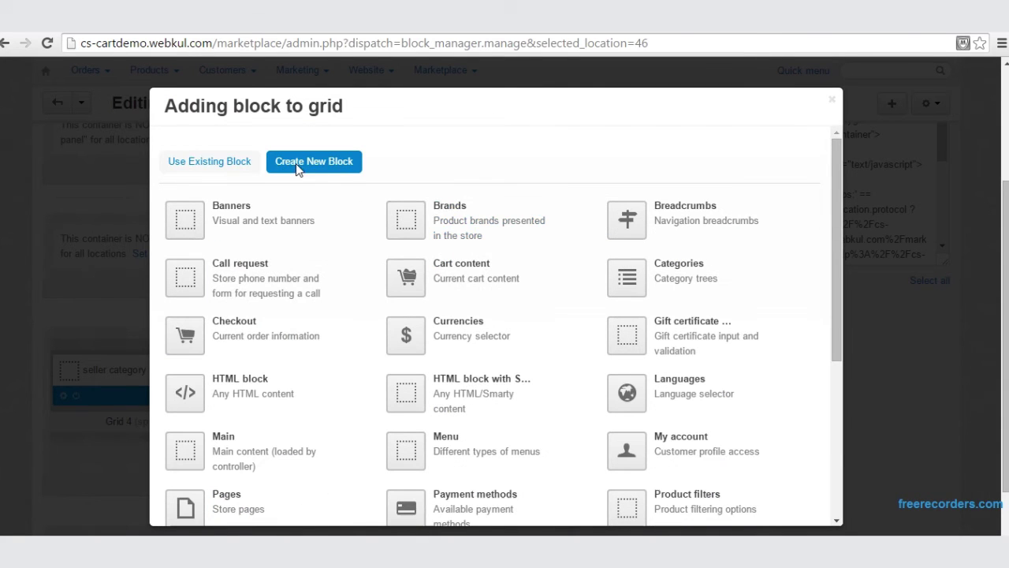
{"action": "left_click_drag", "start_coordinate": [838, 345], "coordinate": [838, 514]}
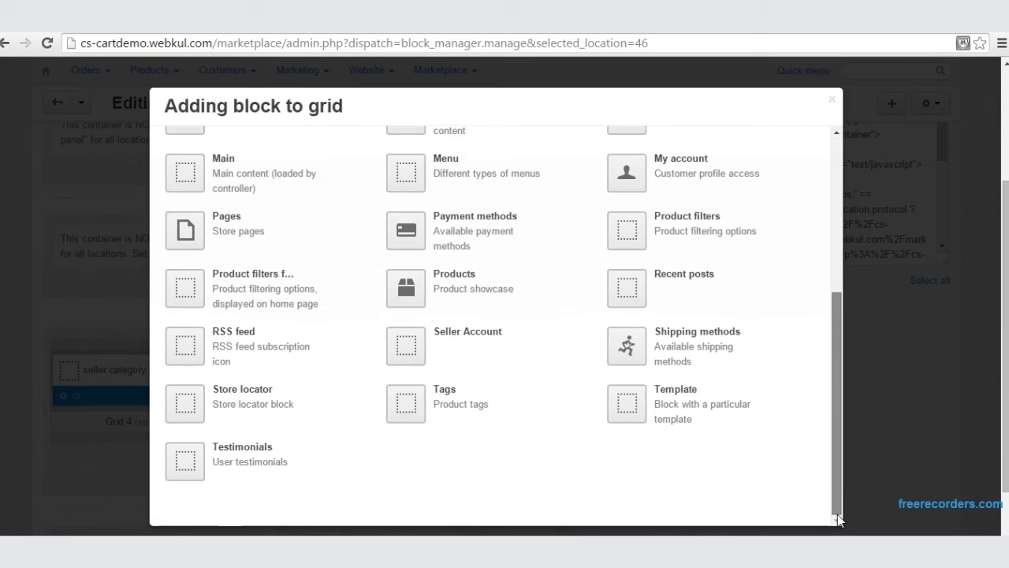
{"action": "left_click", "coordinate": [681, 412]}
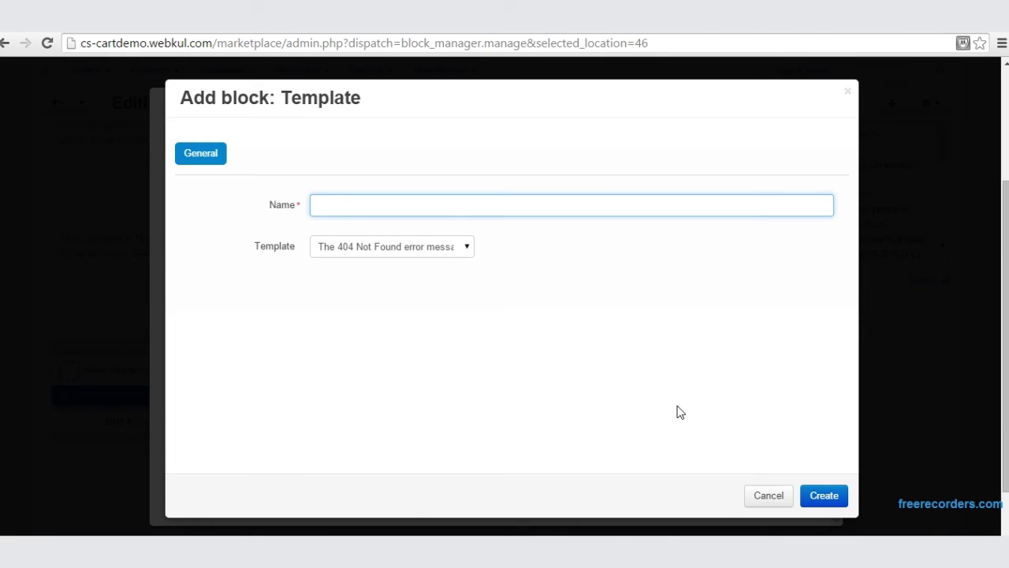
Step: Create the block with the Seller Banner Block template and the name "Seller banner"
{"action": "left_click", "coordinate": [471, 249]}
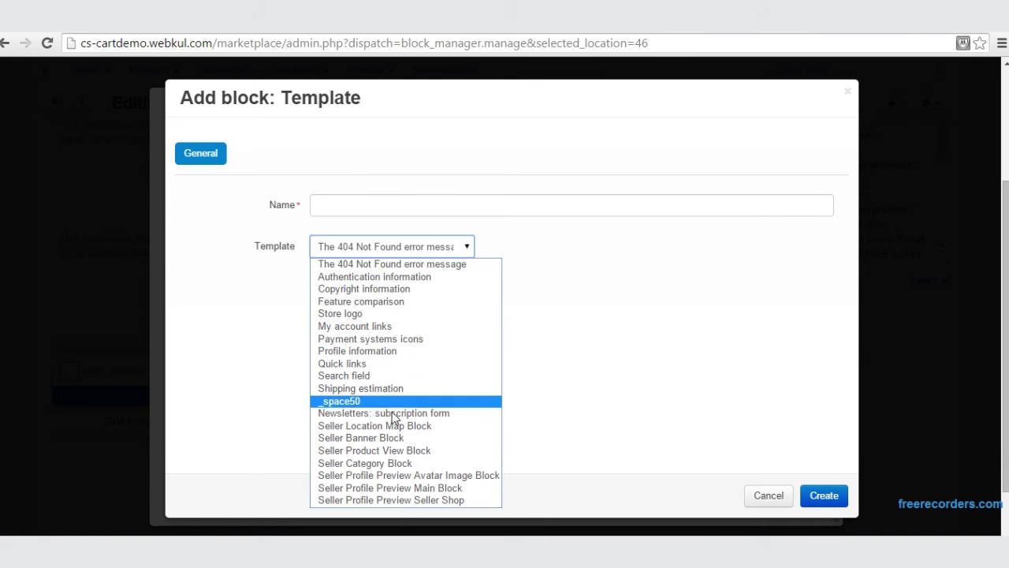
{"action": "left_click", "coordinate": [386, 442]}
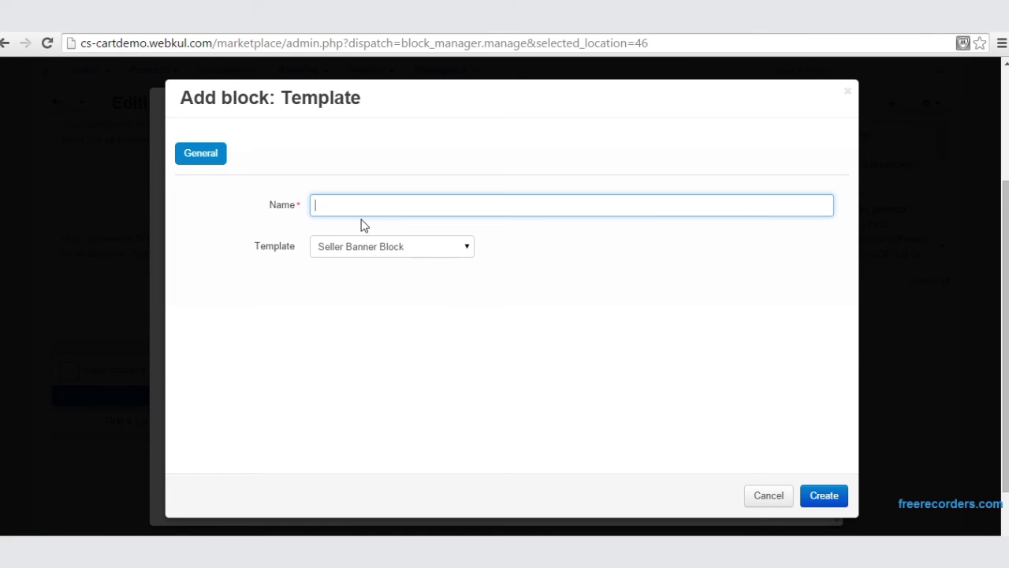
{"action": "type", "text": "S"}
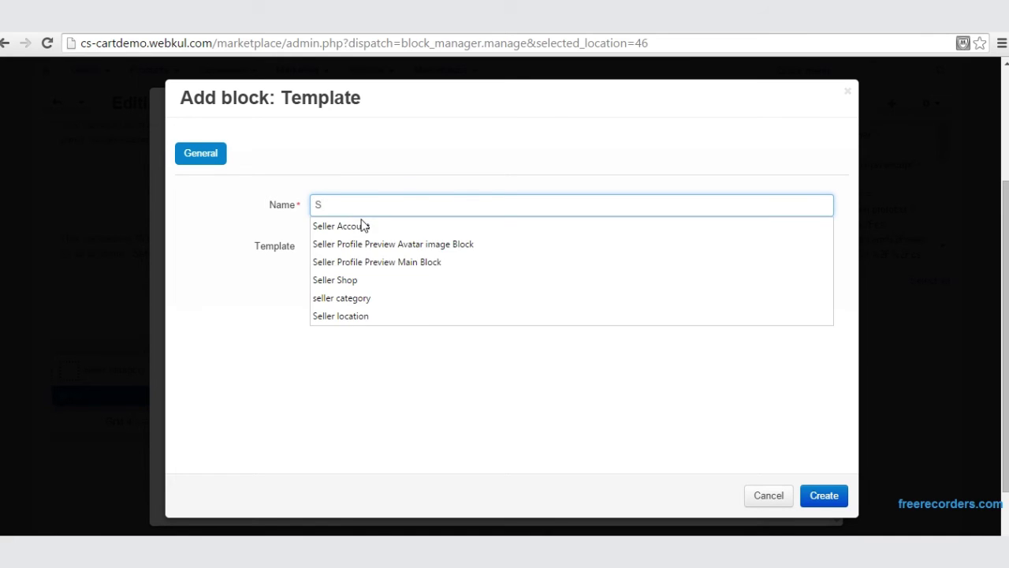
{"action": "type", "text": "eller b"}
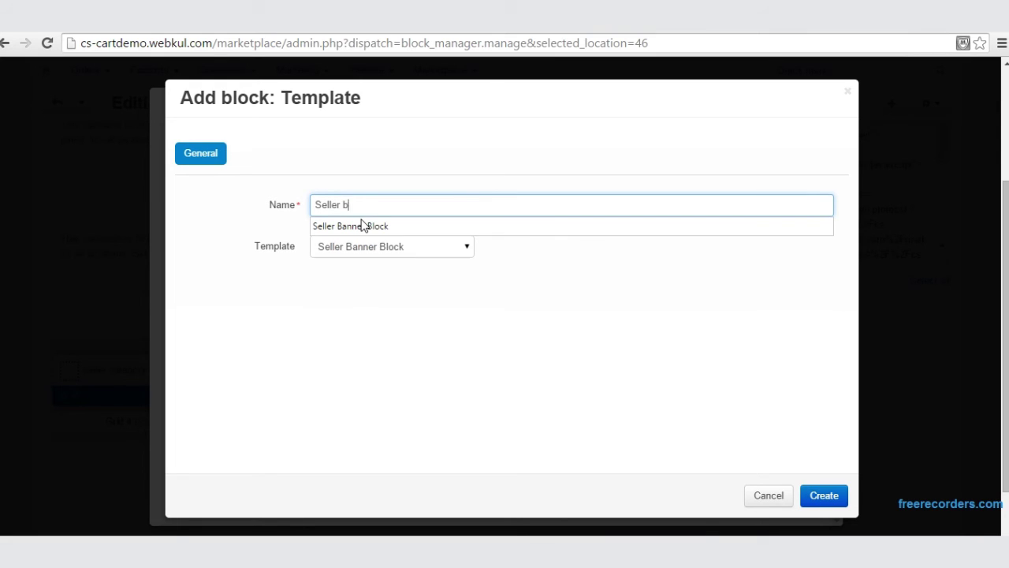
{"action": "type", "text": "anner"}
{"action": "left_click", "coordinate": [520, 371]}
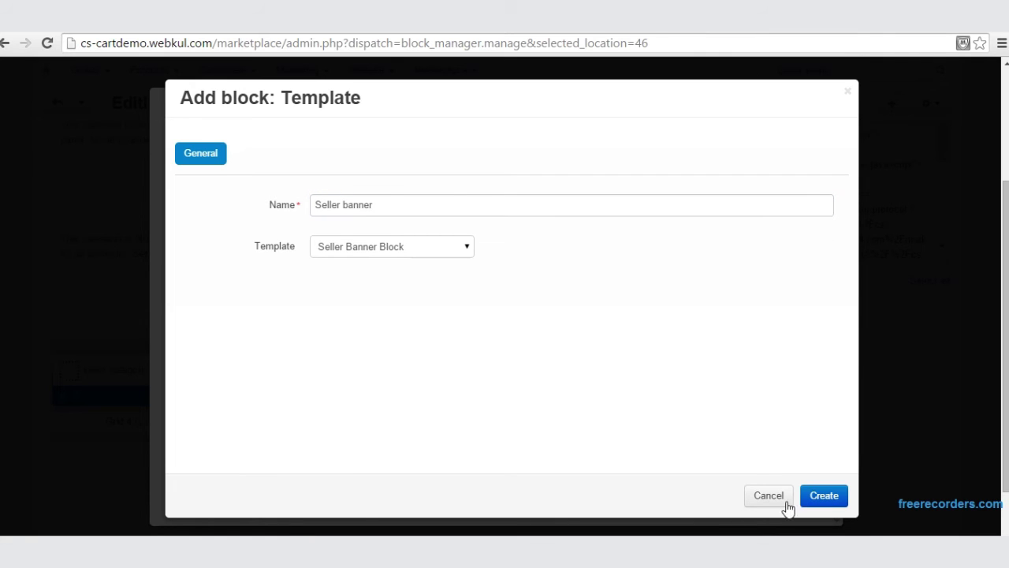
{"action": "left_click", "coordinate": [817, 502]}
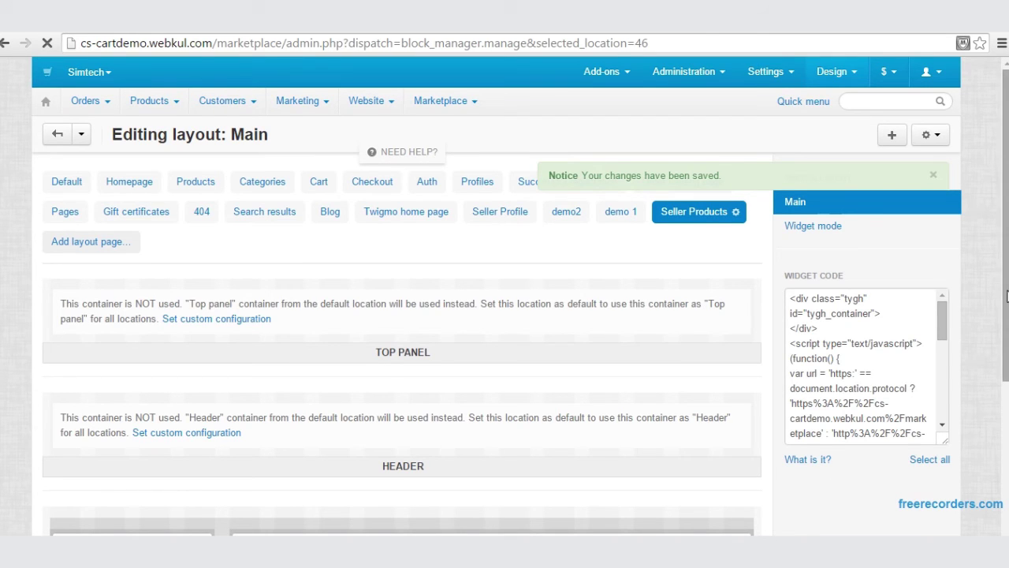
Step: Start another new Template block in the 12-wide grid that holds the Seller banner block
{"action": "scroll", "coordinate": [818, 502], "scroll_direction": "down", "scroll_amount": 3}
{"action": "mouse_move", "coordinate": [462, 411]}
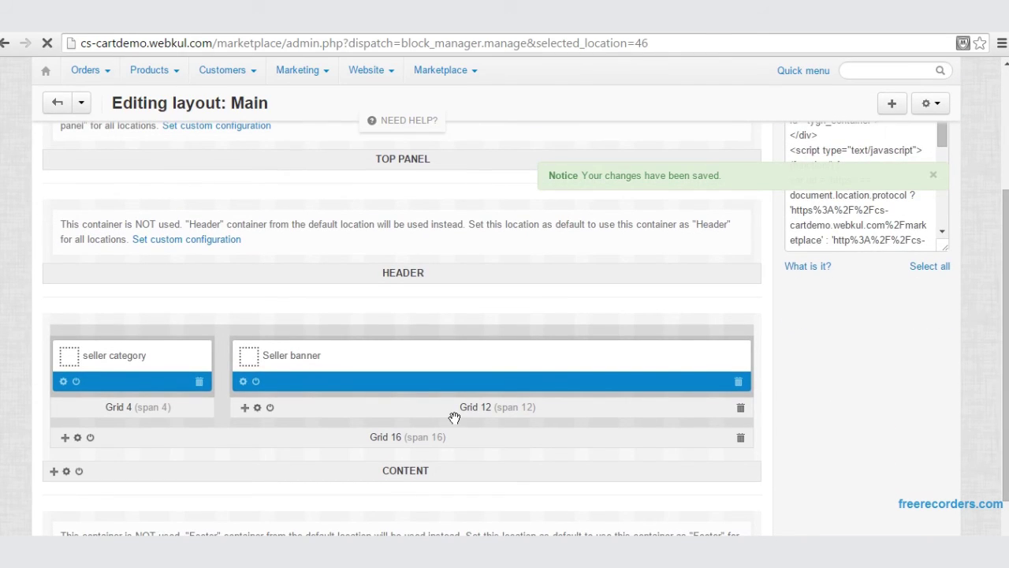
{"action": "left_click", "coordinate": [246, 408]}
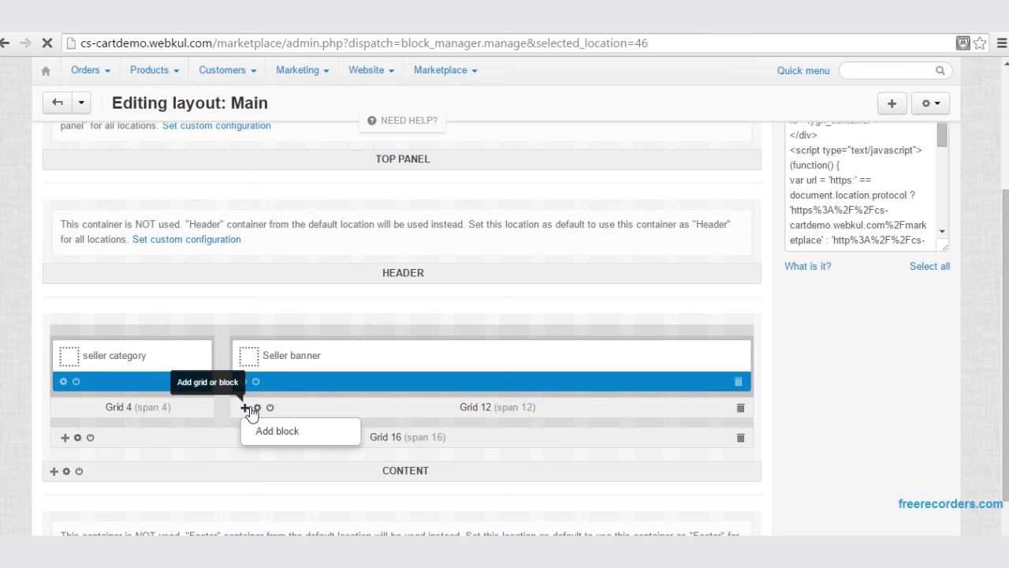
{"action": "left_click", "coordinate": [273, 433]}
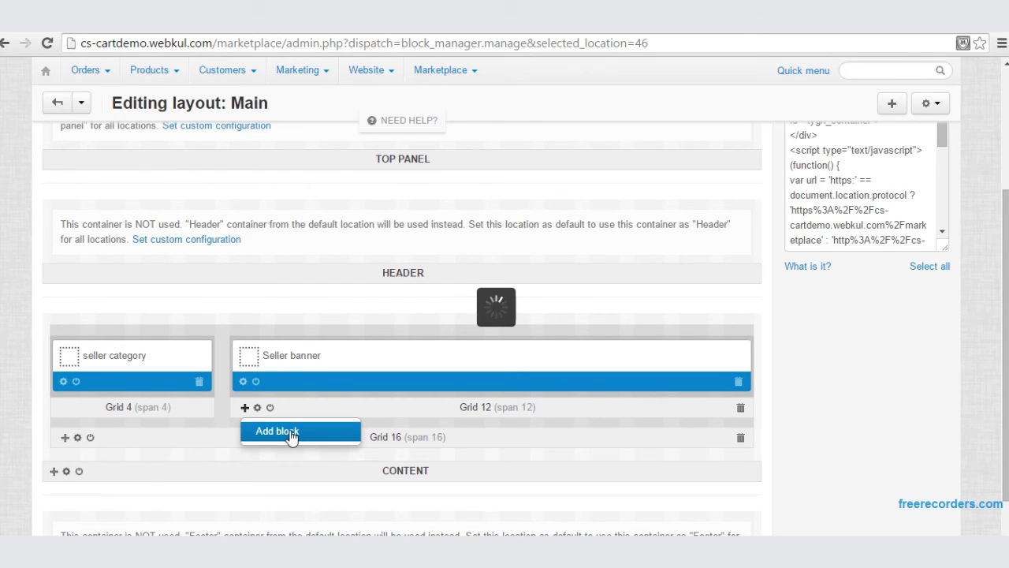
{"action": "left_click", "coordinate": [290, 434]}
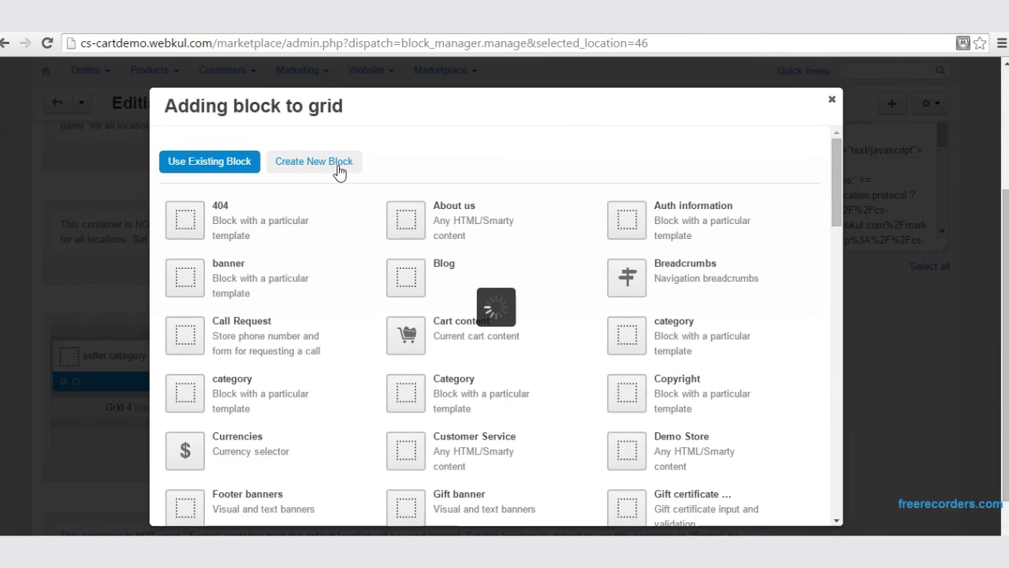
{"action": "left_click", "coordinate": [339, 167]}
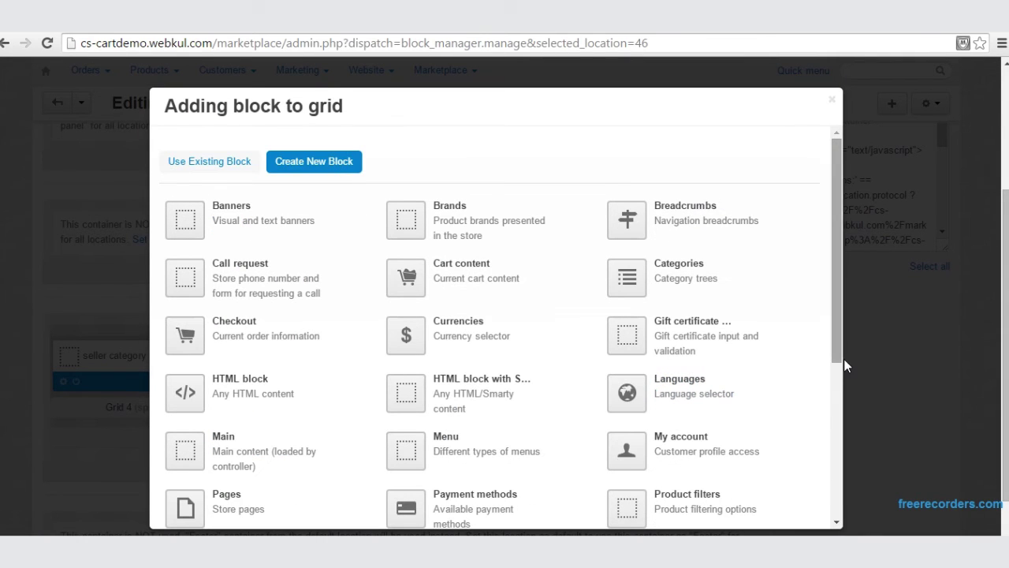
{"action": "left_click_drag", "start_coordinate": [839, 359], "coordinate": [839, 494]}
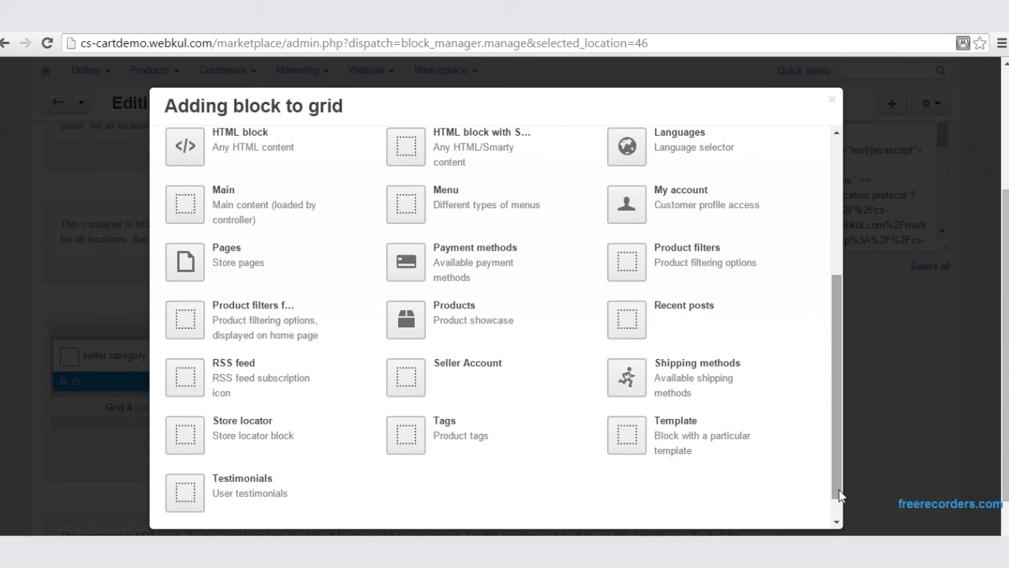
{"action": "left_click", "coordinate": [687, 425]}
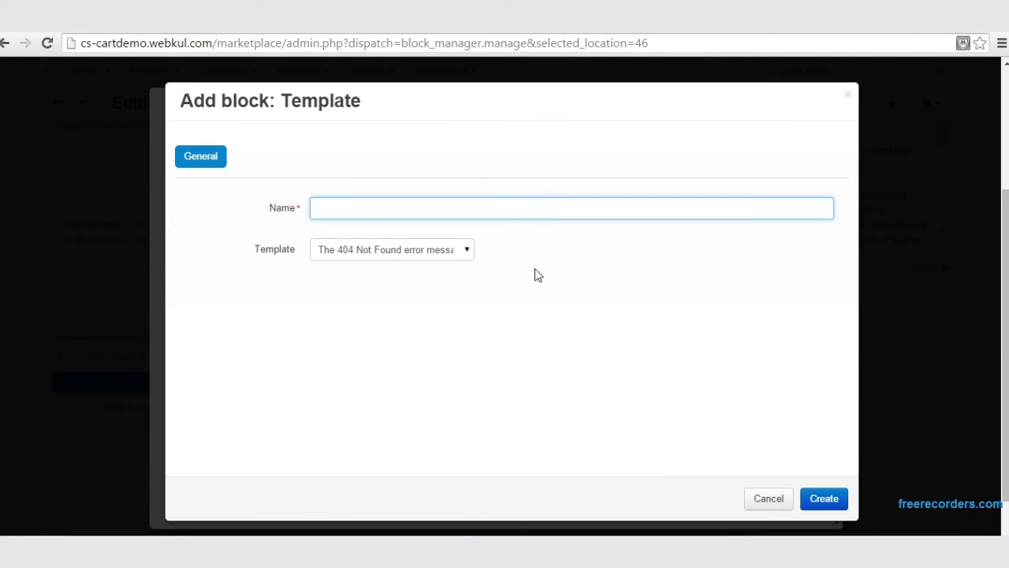
Step: Create the block with the Seller Product View Block template and the name "Seller product"
{"action": "left_click", "coordinate": [472, 253]}
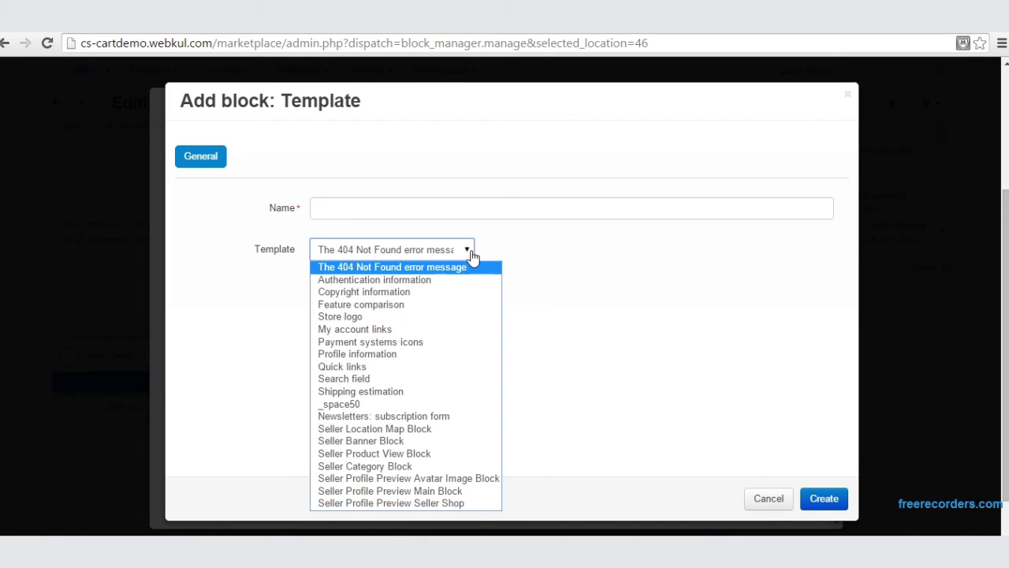
{"action": "left_click", "coordinate": [401, 455]}
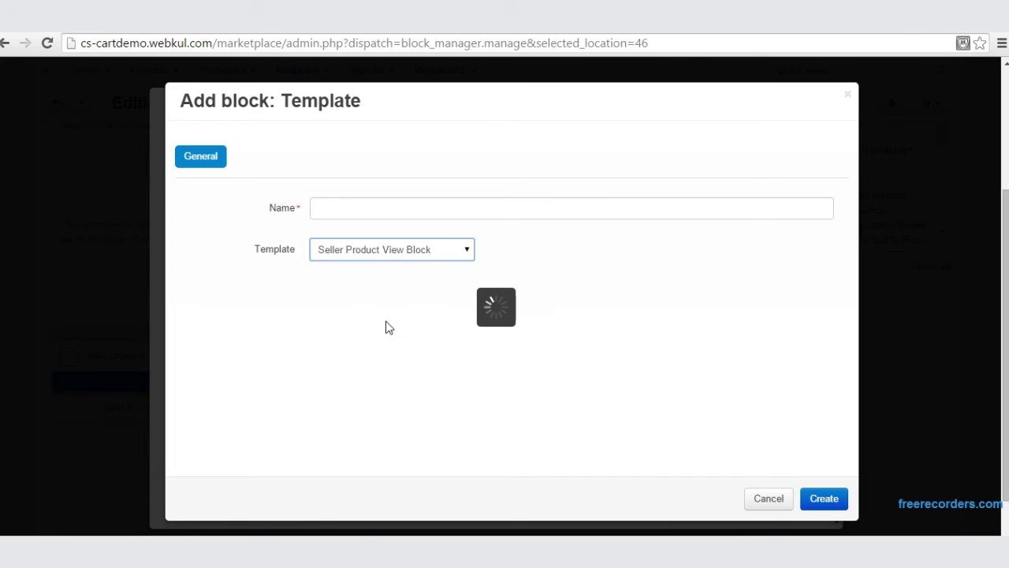
{"action": "left_click", "coordinate": [388, 212]}
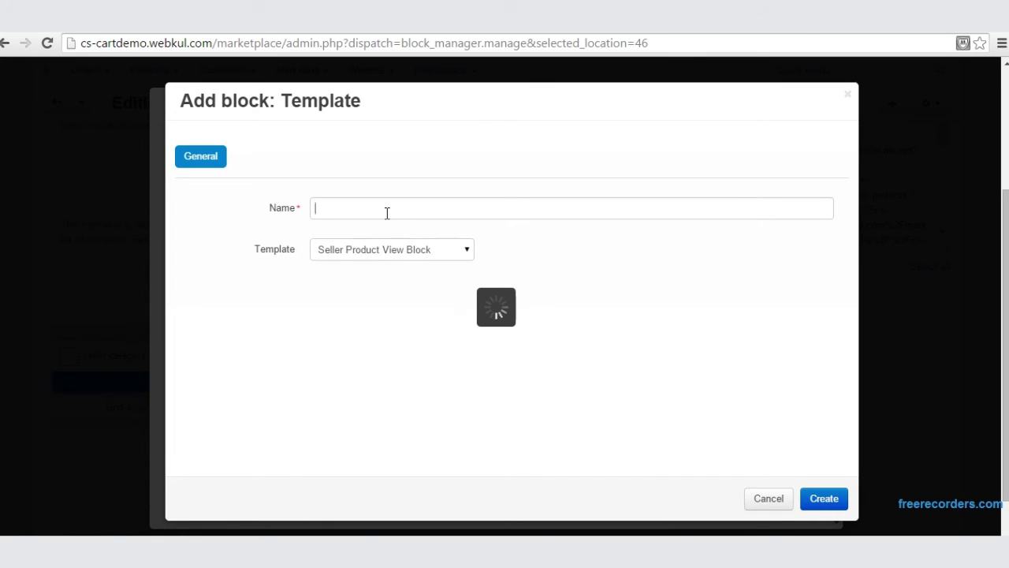
{"action": "type", "text": "Se"}
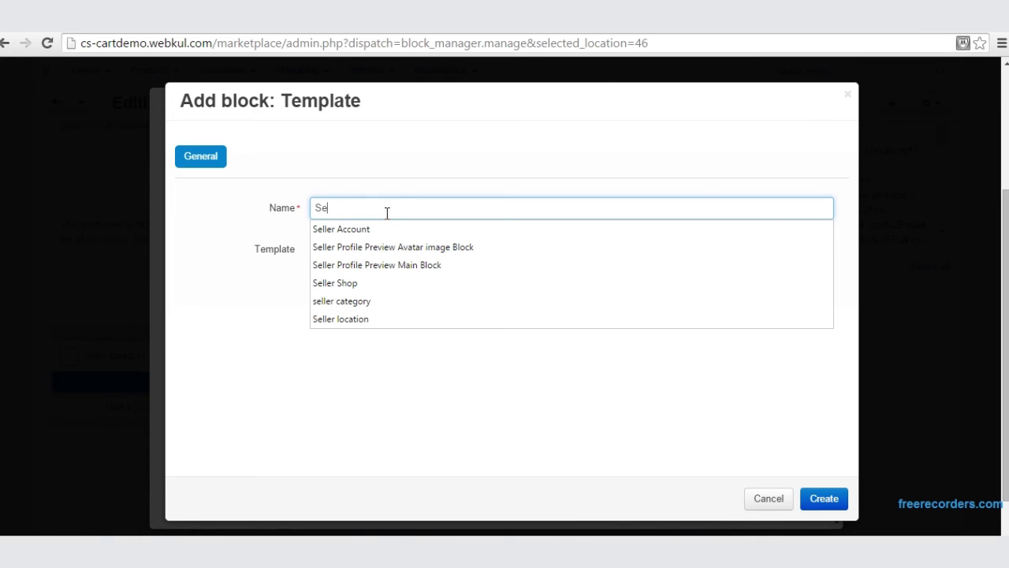
{"action": "type", "text": "ller product"}
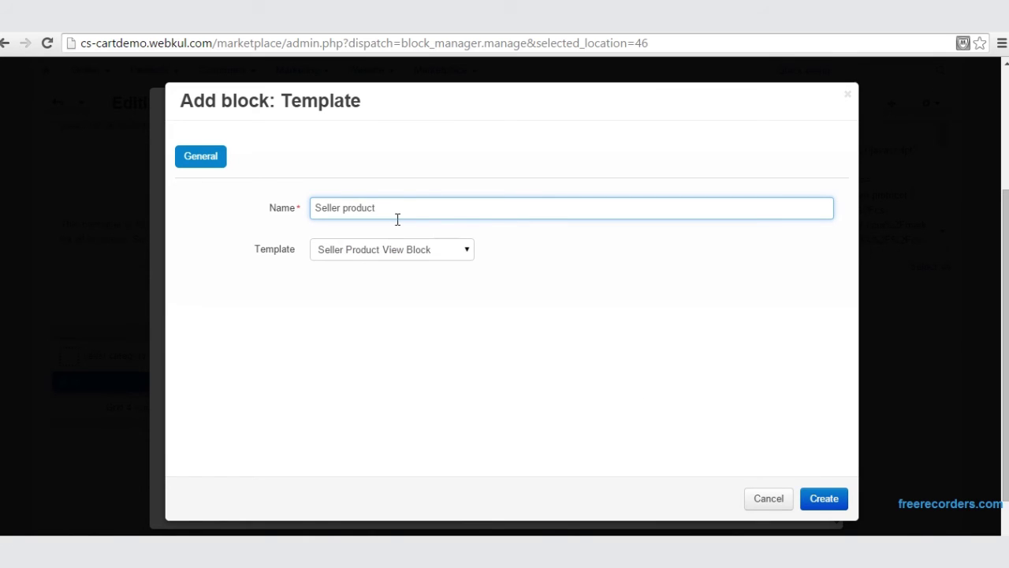
{"action": "left_click", "coordinate": [832, 501]}
{"action": "left_click", "coordinate": [824, 499]}
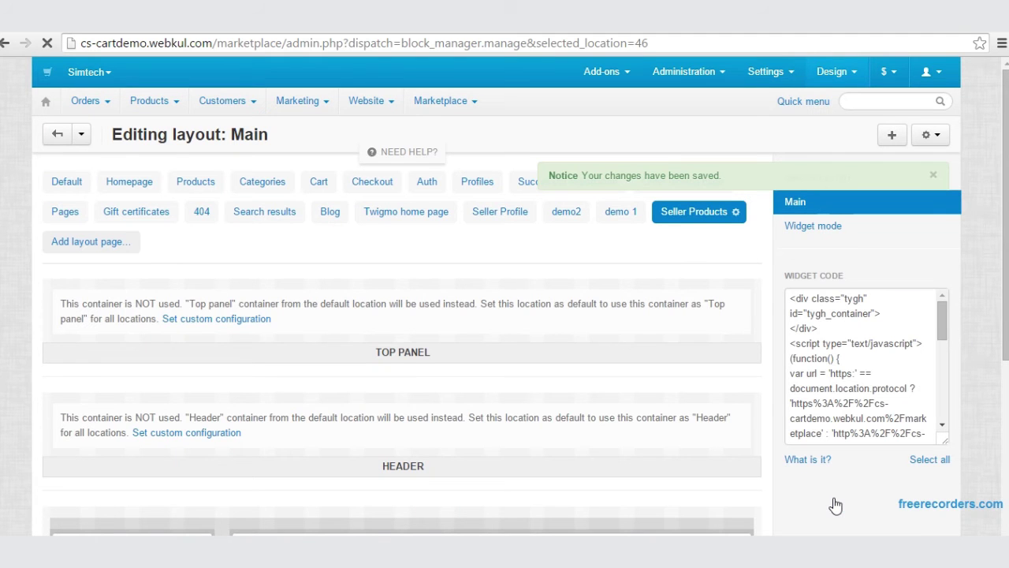
{"action": "scroll", "coordinate": [1005, 237], "scroll_direction": "down", "scroll_amount": 4}
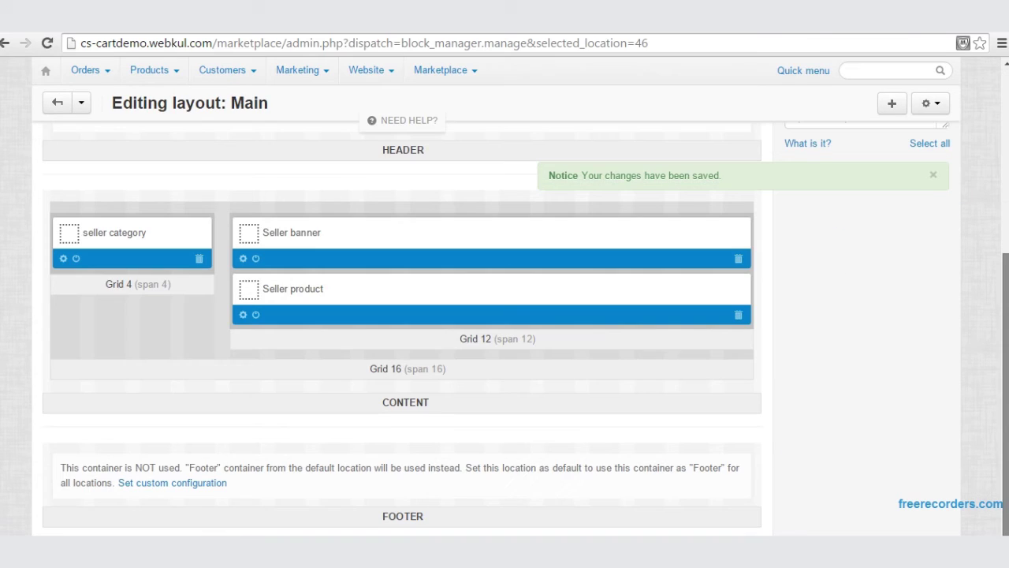
Step: Reload the layout page, then open the storefront and view the seller's My Products page to check the category, banner and product blocks
{"action": "key", "text": "F5"}
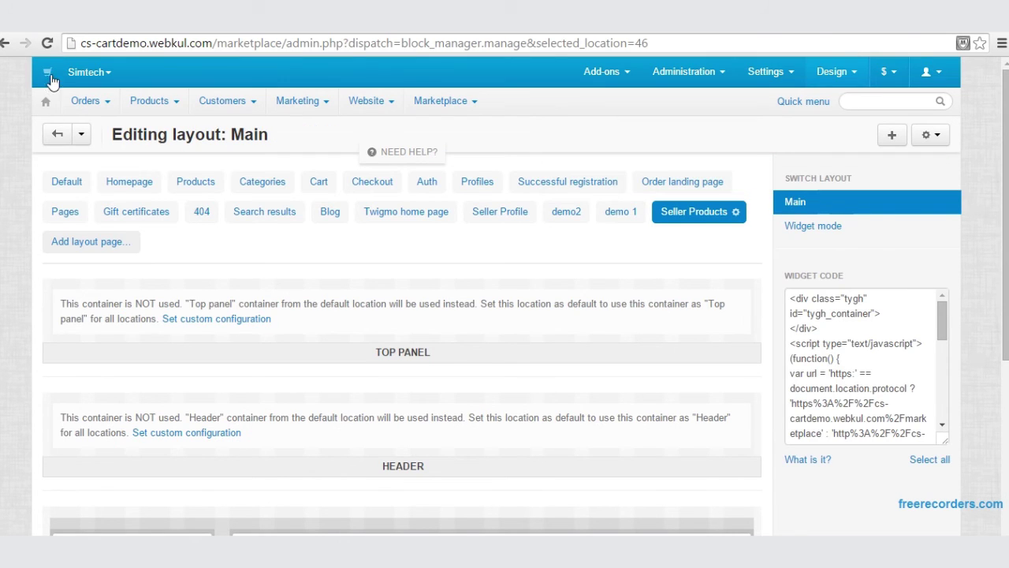
{"action": "left_click", "coordinate": [47, 76]}
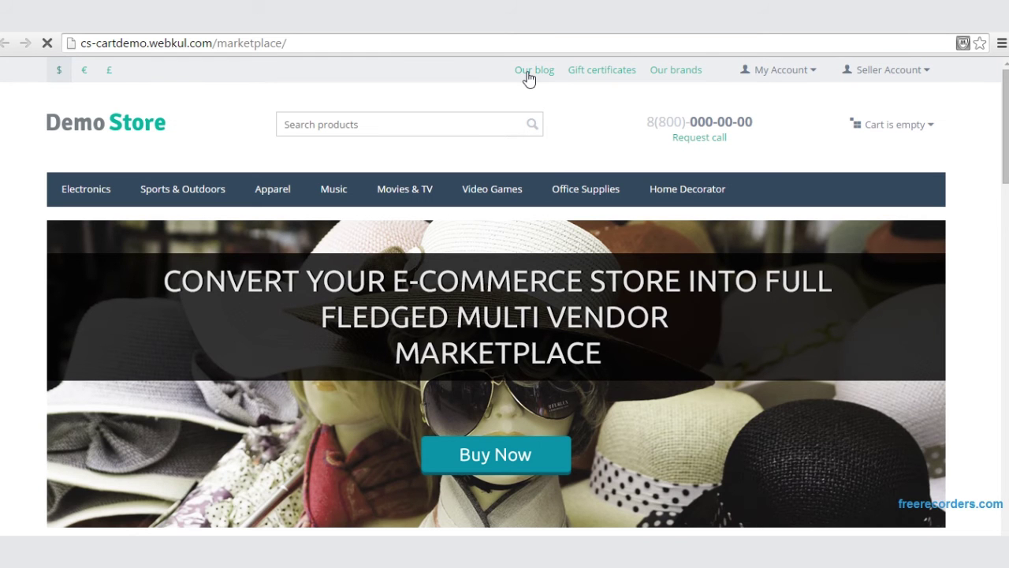
{"action": "left_click", "coordinate": [889, 69]}
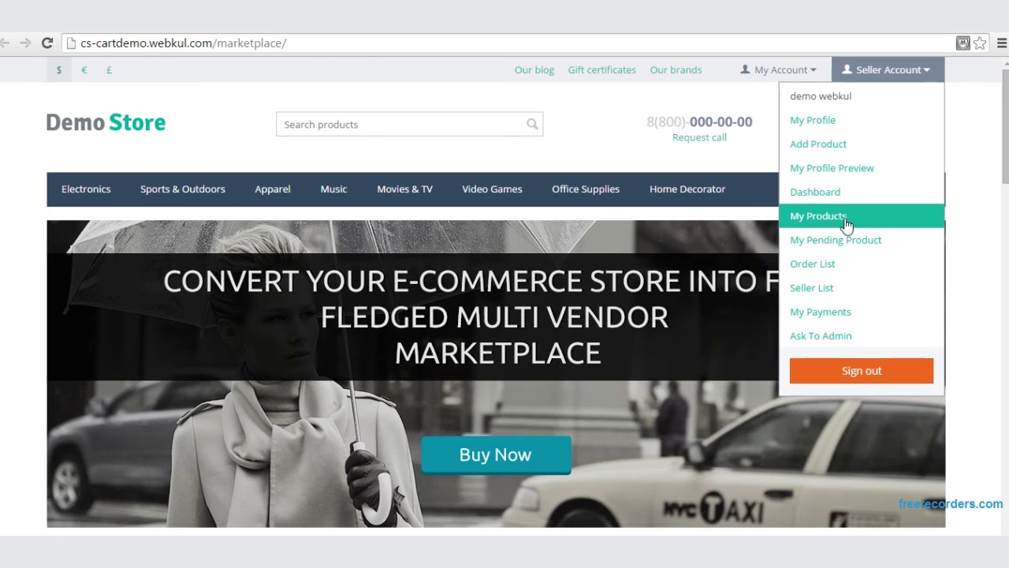
{"action": "left_click", "coordinate": [836, 224]}
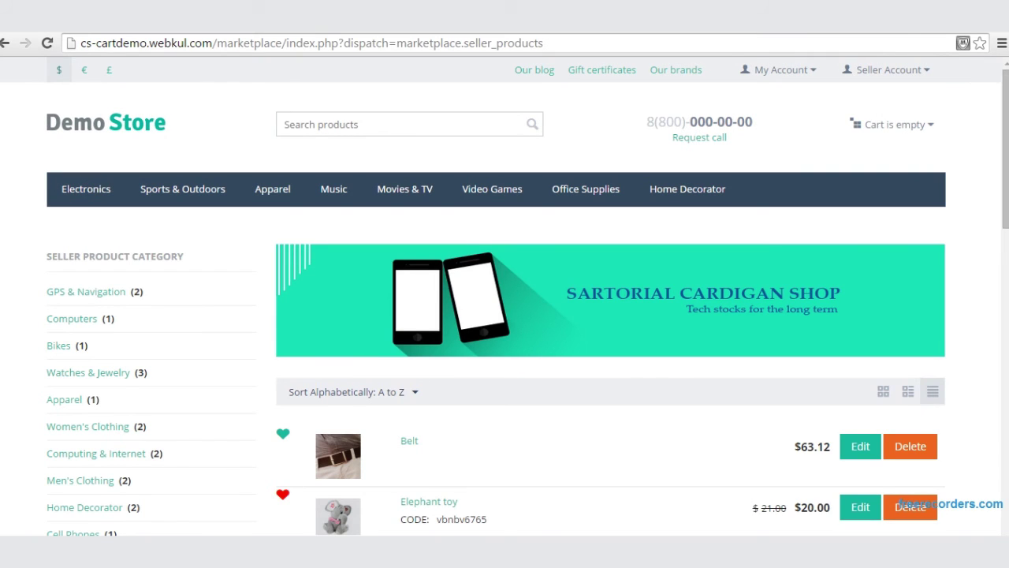
{"action": "mouse_move", "coordinate": [1005, 142]}
{"action": "left_mouse_down"}
{"action": "mouse_move", "coordinate": [1005, 387]}
{"action": "mouse_move", "coordinate": [1006, 150]}
{"action": "left_mouse_up"}
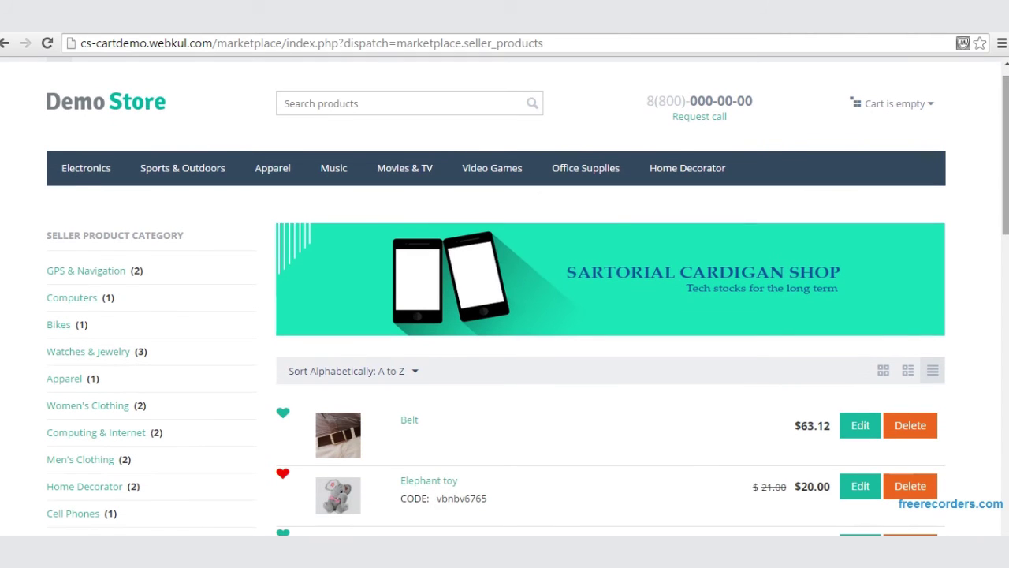
Step: Open the storefront from the layout editor and view the seller's My Pending Product page
{"action": "left_click", "coordinate": [505, 171]}
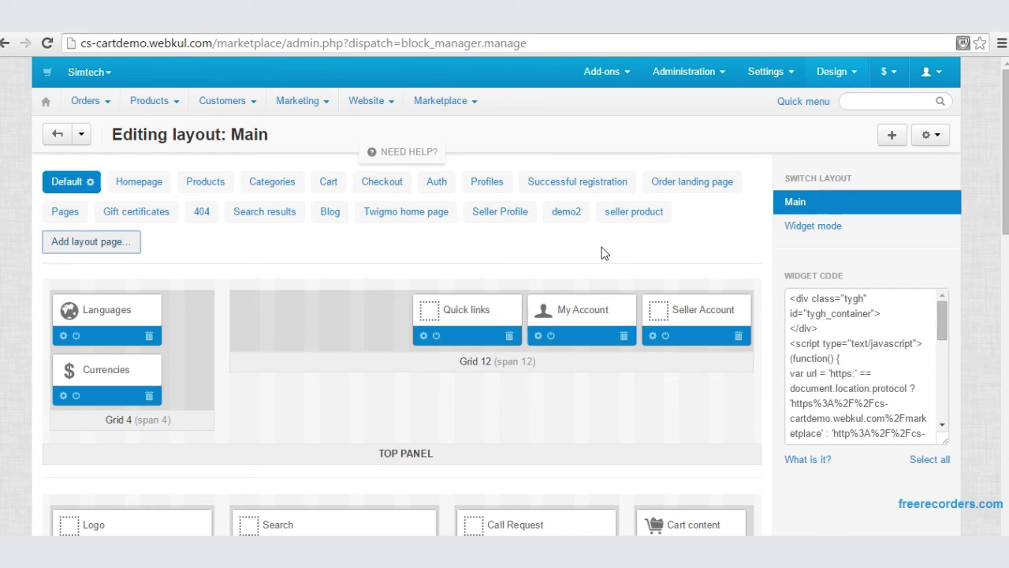
{"action": "left_click", "coordinate": [48, 74]}
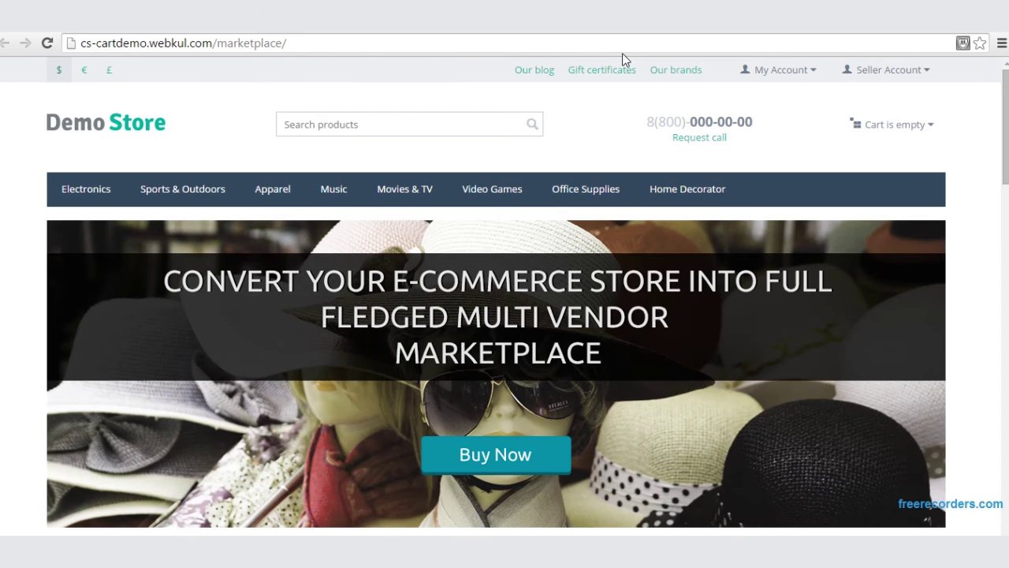
{"action": "left_click", "coordinate": [933, 79]}
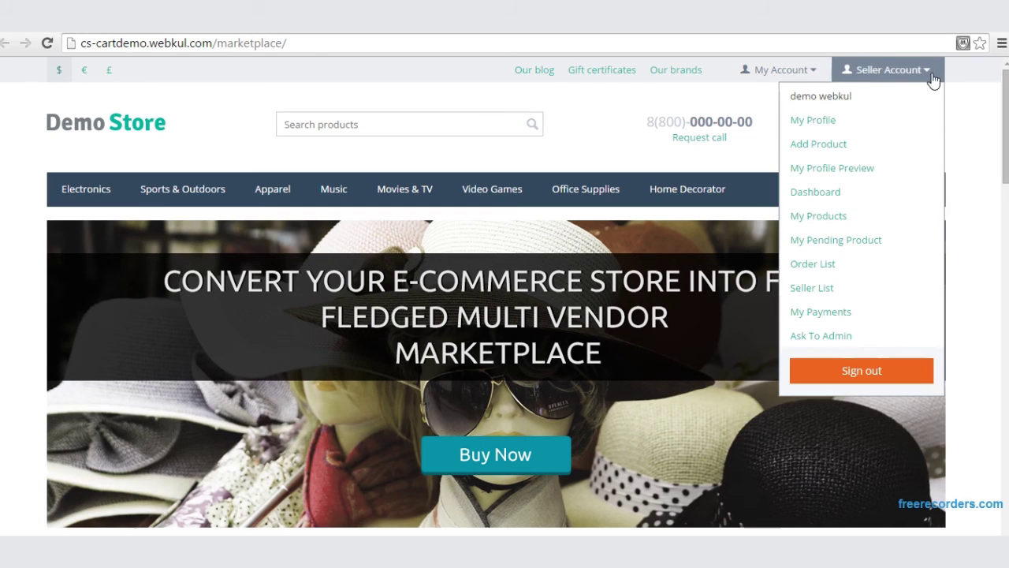
{"action": "left_click", "coordinate": [830, 236]}
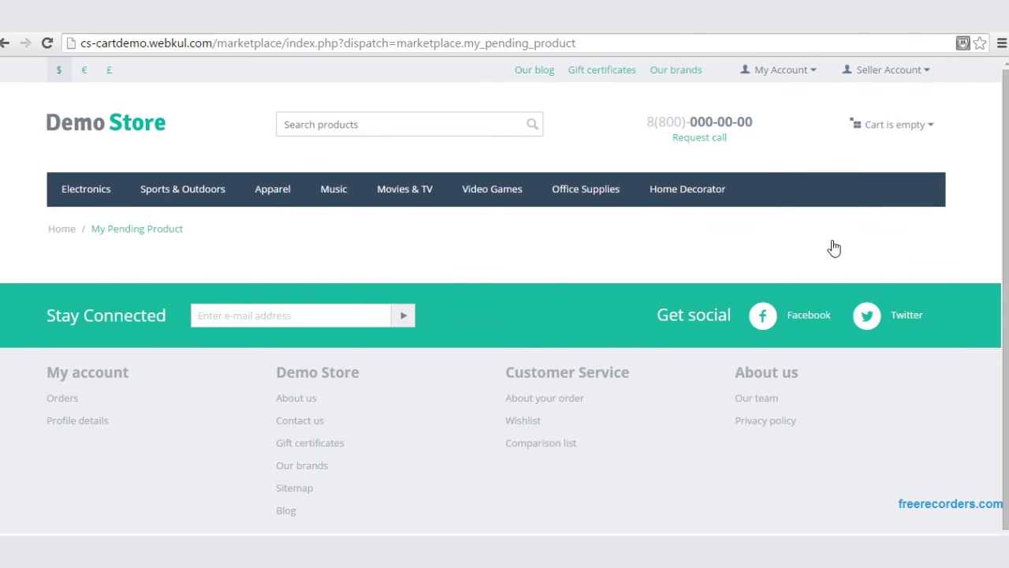
{"action": "scroll", "coordinate": [505, 296], "scroll_direction": "down", "scroll_amount": 1}
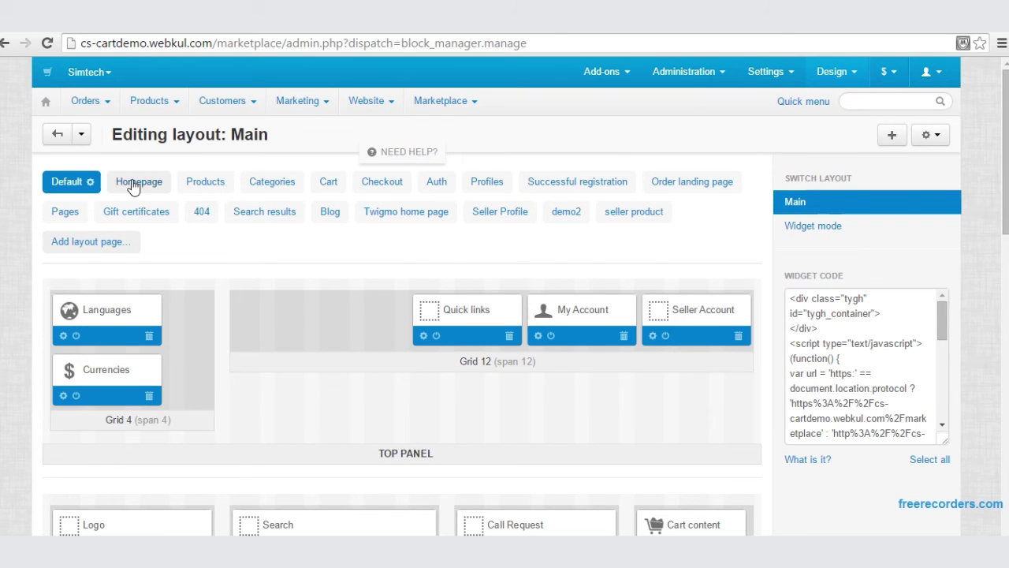
Step: Create a layout page with the custom dispatch marketplace.my_pending_product and the name "My pending product"
{"action": "left_click", "coordinate": [97, 246]}
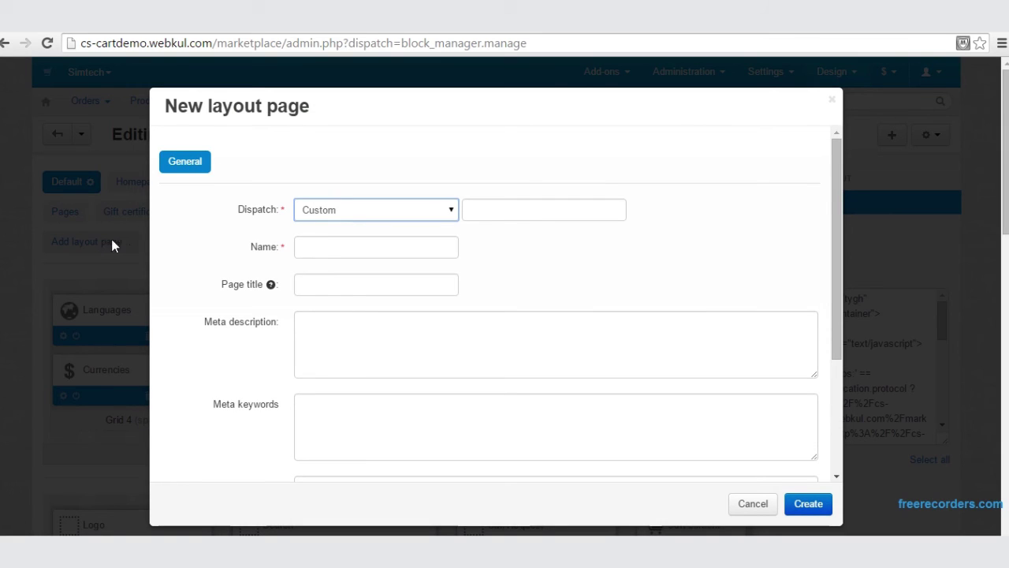
{"action": "left_click", "coordinate": [451, 210]}
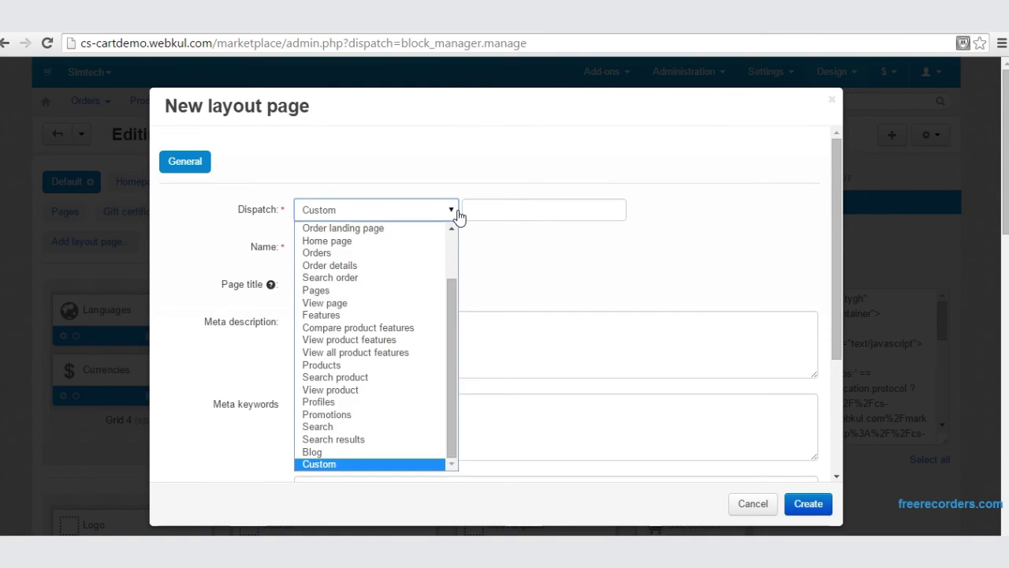
{"action": "left_click", "coordinate": [347, 465]}
{"action": "left_click", "coordinate": [562, 212]}
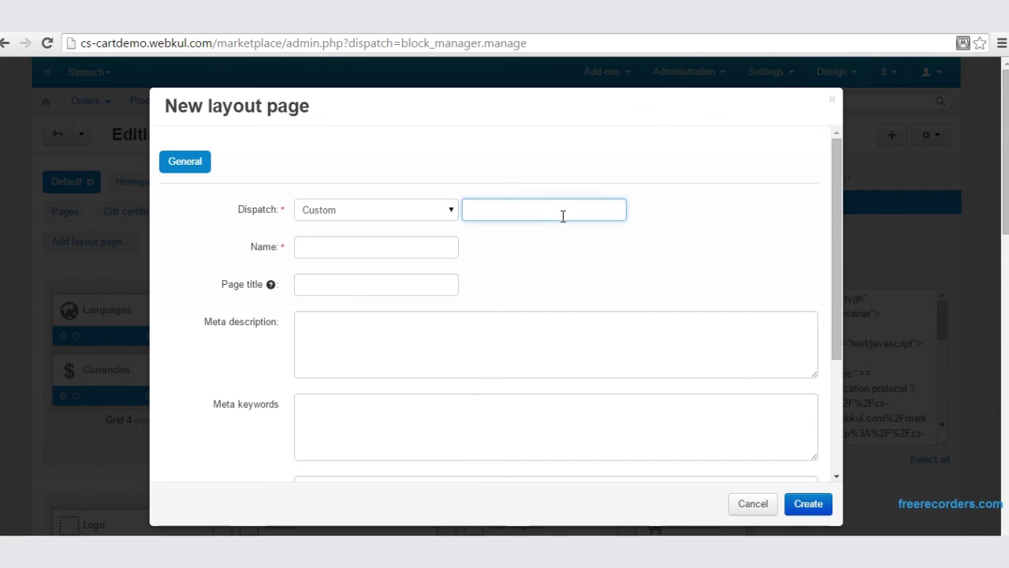
{"action": "type", "text": "m"}
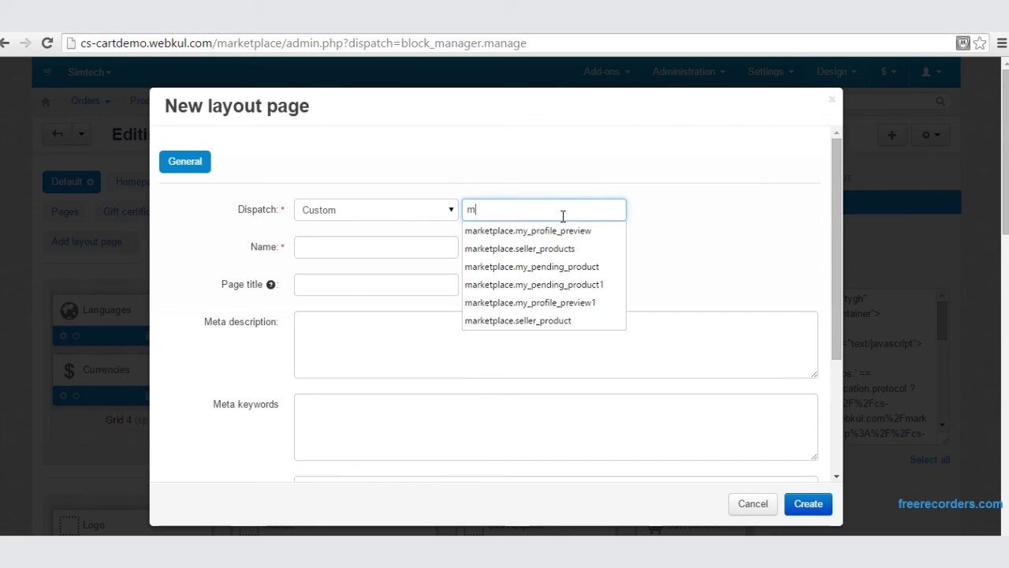
{"action": "type", "text": "arketplace.my_pending_product"}
{"action": "left_click", "coordinate": [527, 268]}
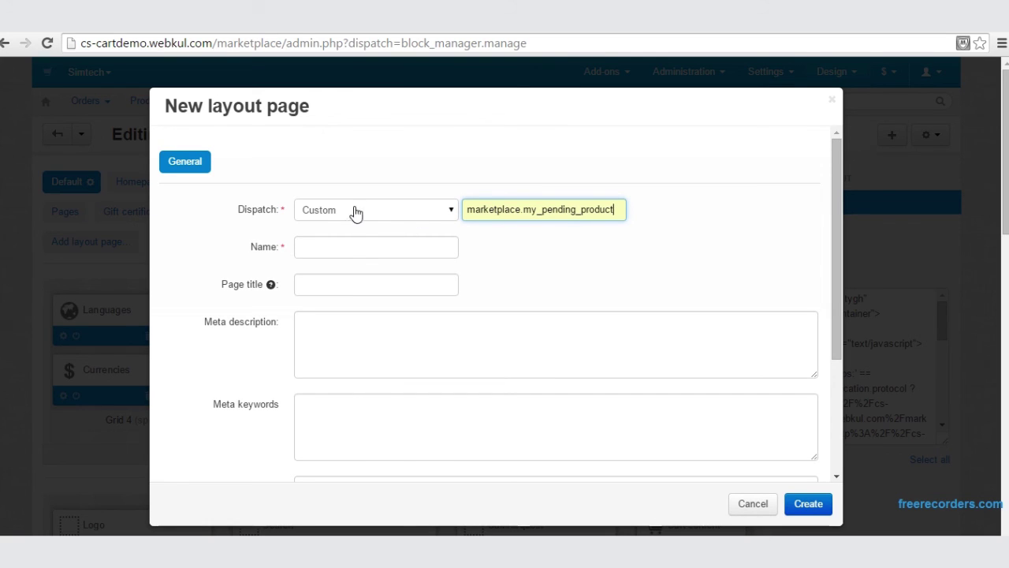
{"action": "left_click", "coordinate": [361, 254]}
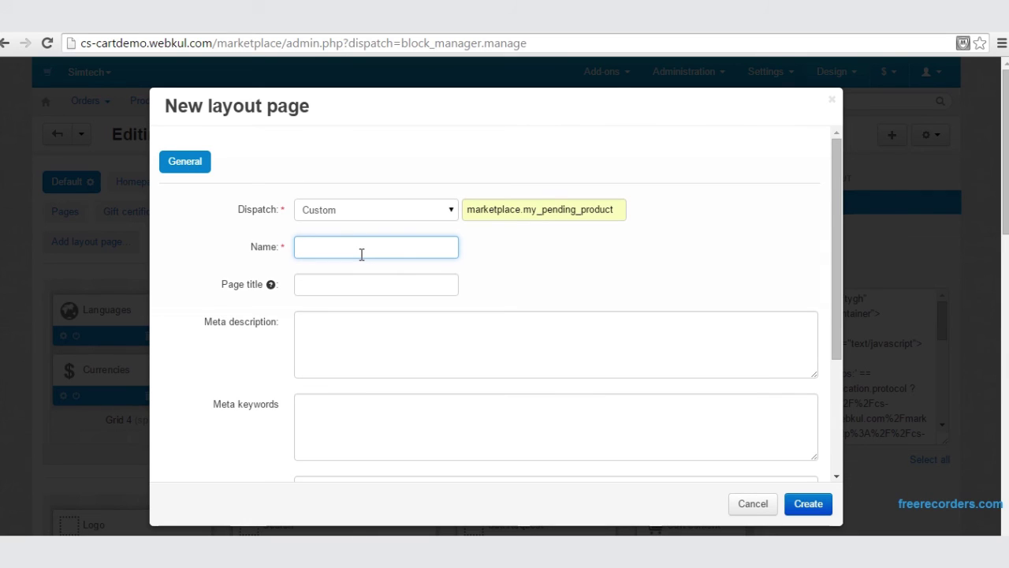
{"action": "type", "text": "My pending product"}
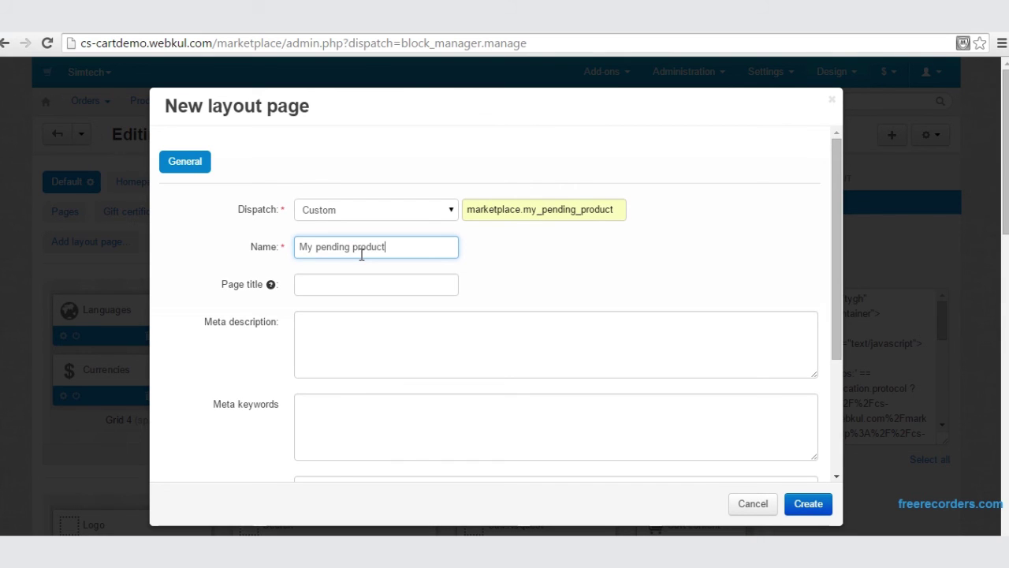
{"action": "left_click", "coordinate": [809, 509]}
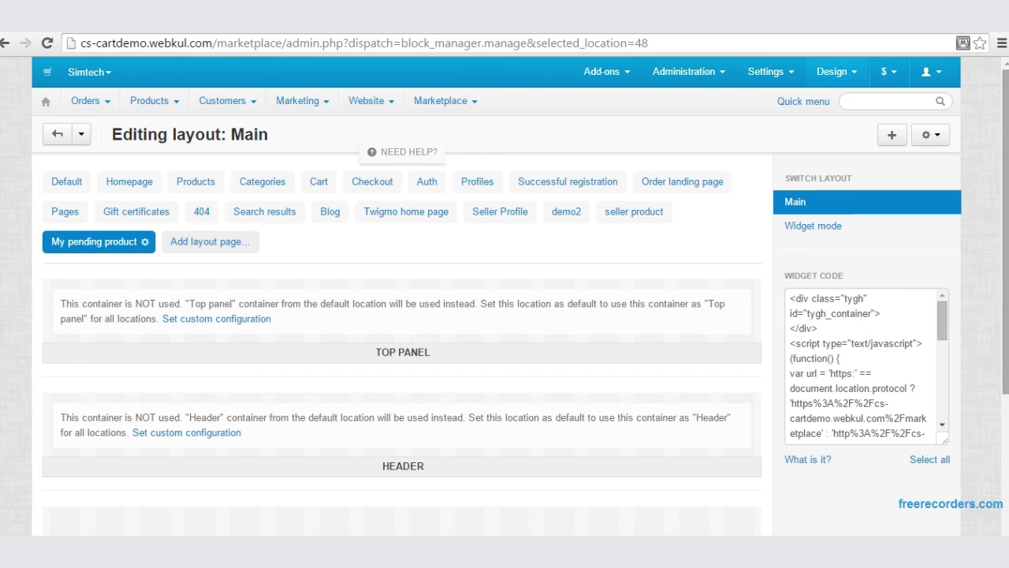
Step: Add a grid of width 16 to the Content container of the My pending product page
{"action": "scroll", "coordinate": [505, 315], "scroll_direction": "down", "scroll_amount": 3}
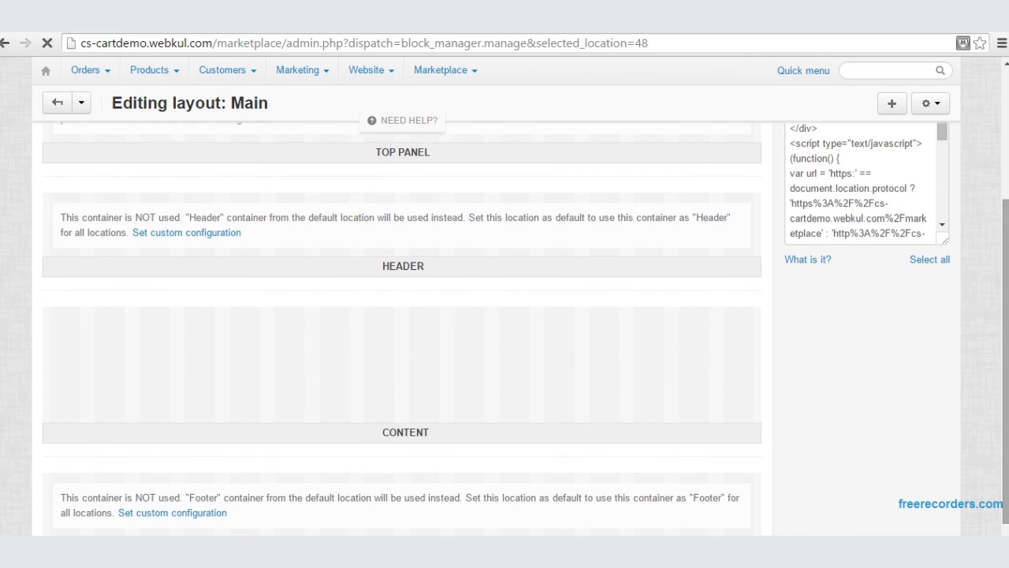
{"action": "mouse_move", "coordinate": [304, 368]}
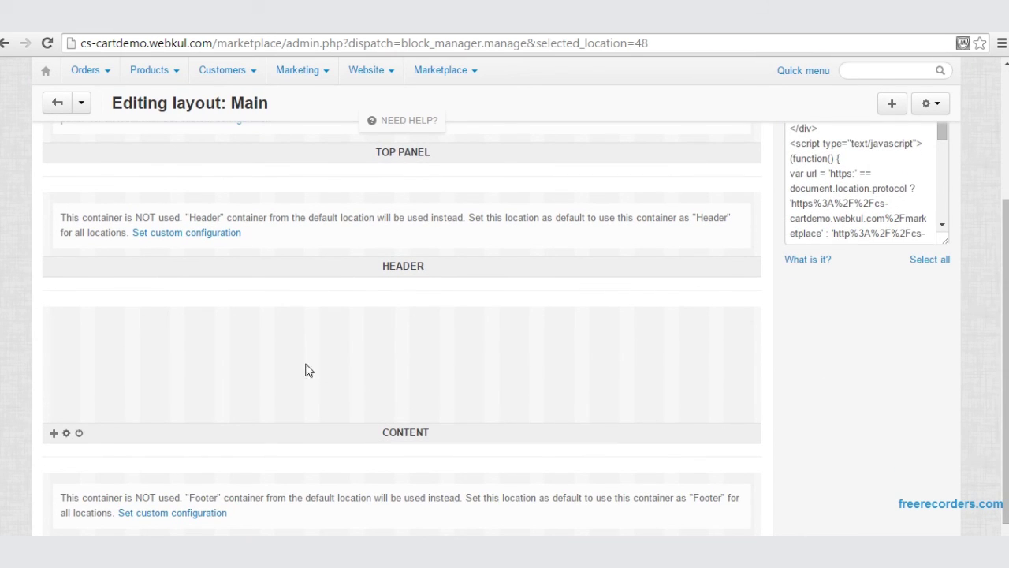
{"action": "left_click", "coordinate": [59, 439]}
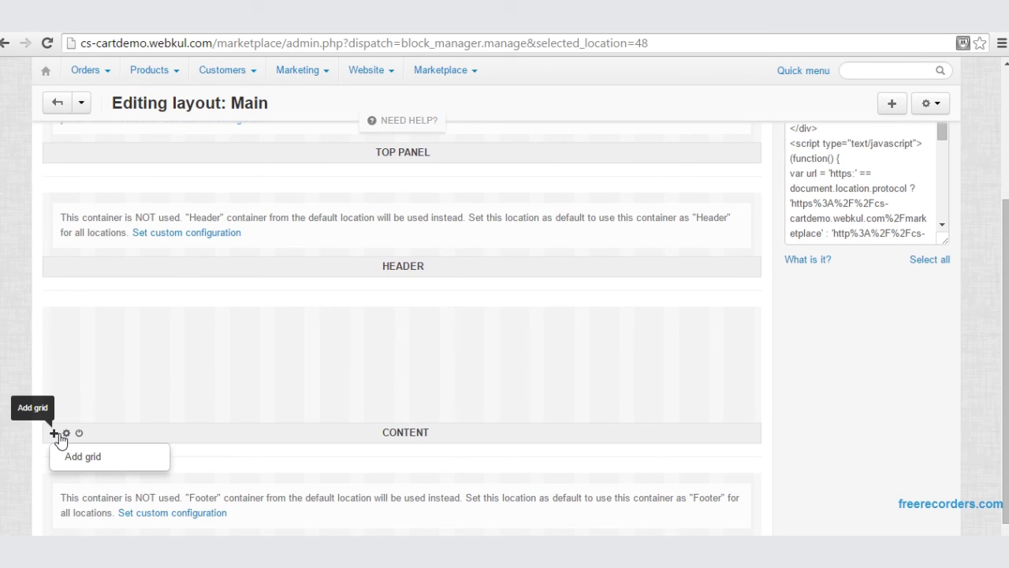
{"action": "left_click", "coordinate": [82, 464]}
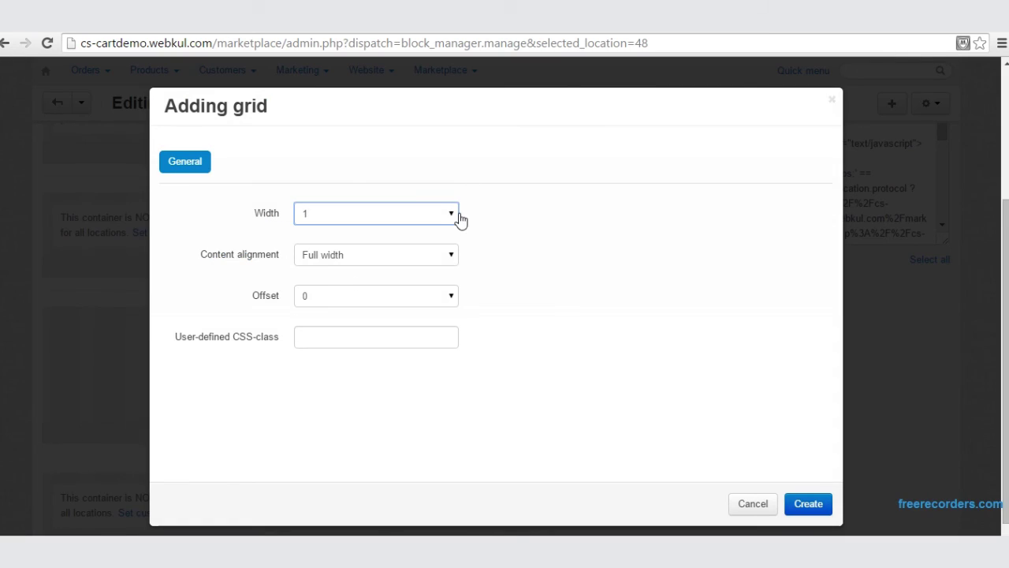
{"action": "left_click", "coordinate": [455, 214]}
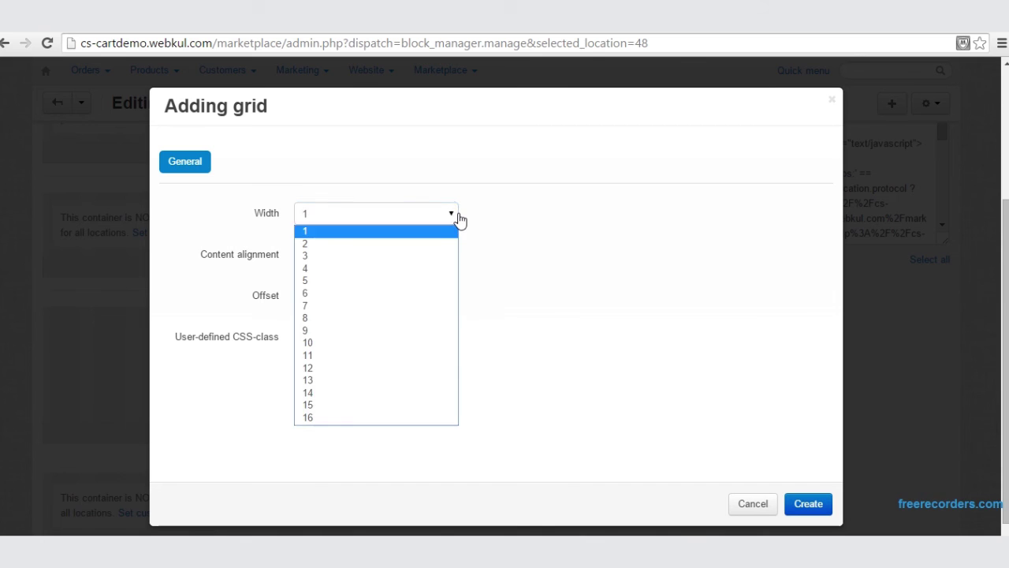
{"action": "left_click", "coordinate": [322, 419]}
{"action": "left_click", "coordinate": [819, 508]}
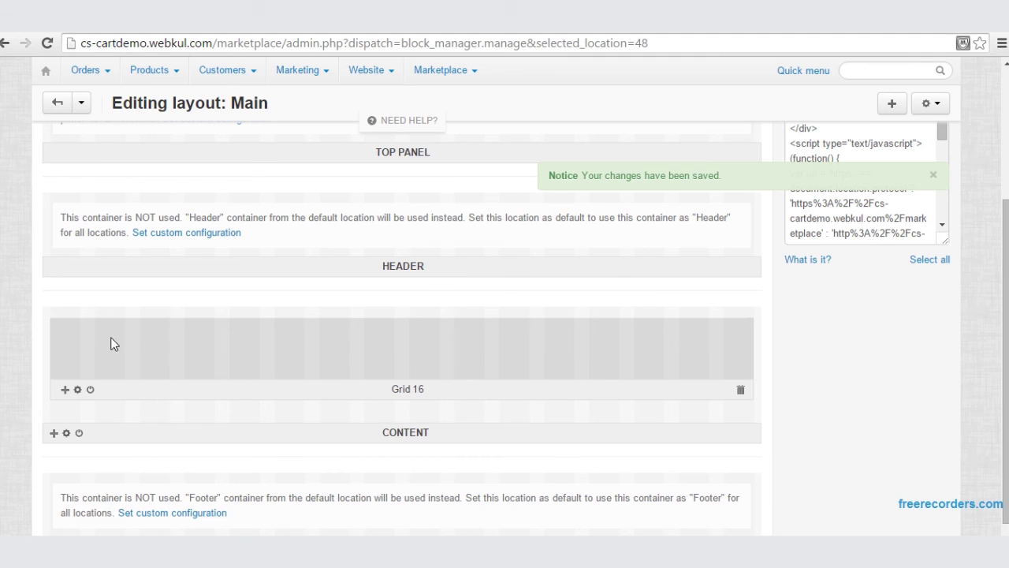
Step: Add a nested grid of width 4 inside the 16-wide grid
{"action": "left_click", "coordinate": [65, 390]}
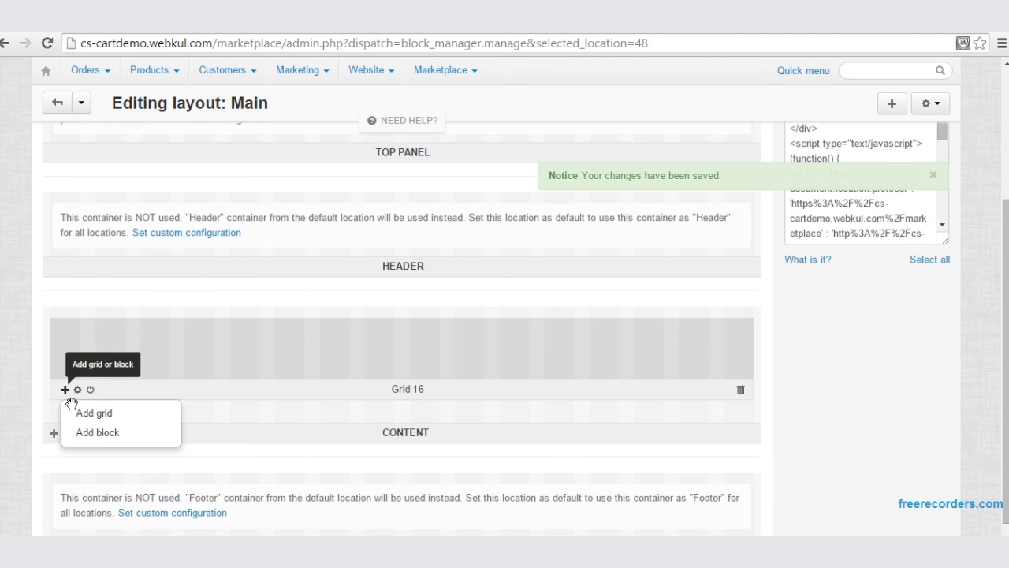
{"action": "left_click", "coordinate": [97, 414]}
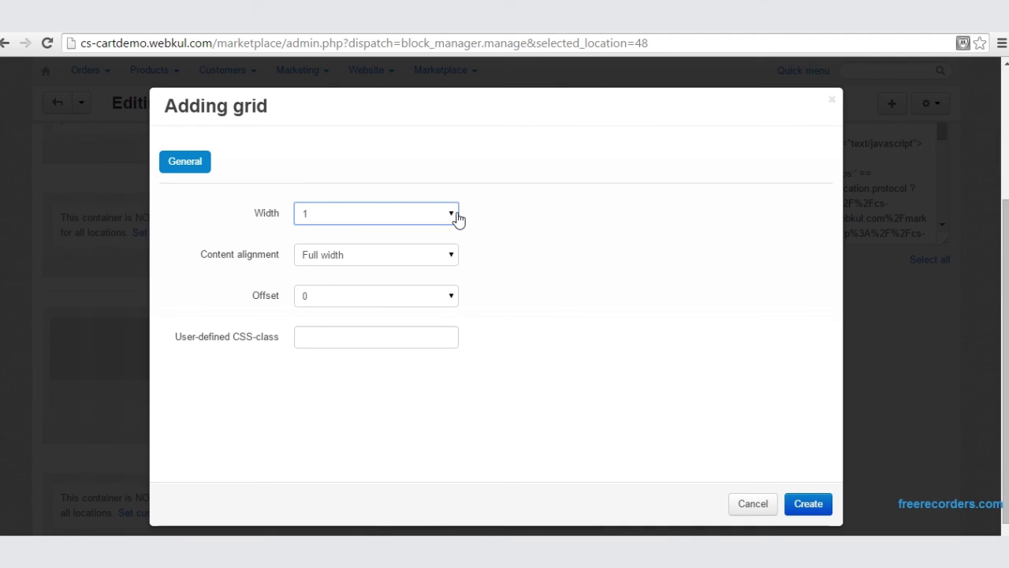
{"action": "left_click", "coordinate": [456, 218]}
{"action": "left_click", "coordinate": [329, 270]}
{"action": "left_click", "coordinate": [803, 508]}
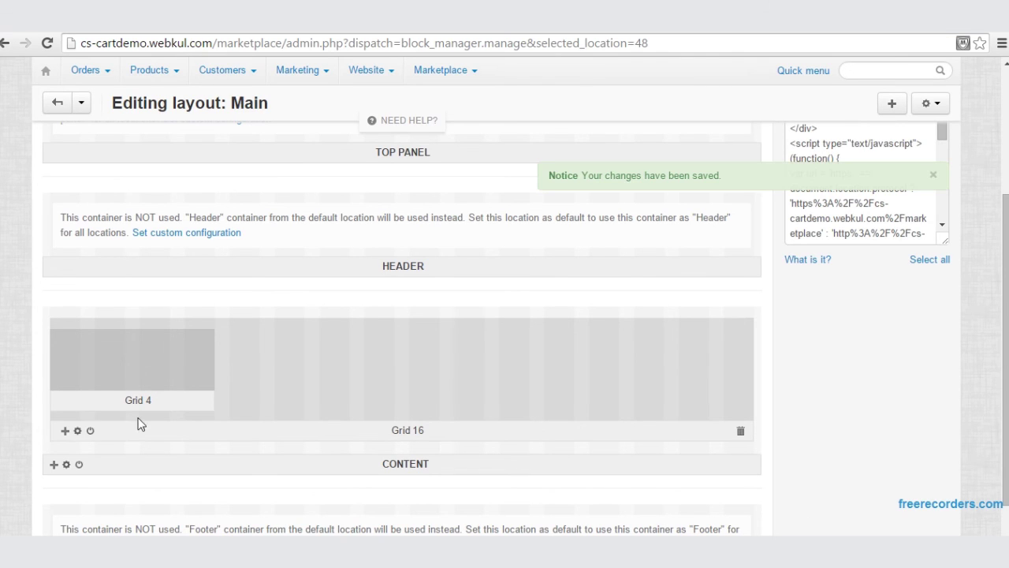
Step: Add a second nested grid, of width 12, inside the 16-wide grid beside the 4-wide one
{"action": "left_click", "coordinate": [66, 431]}
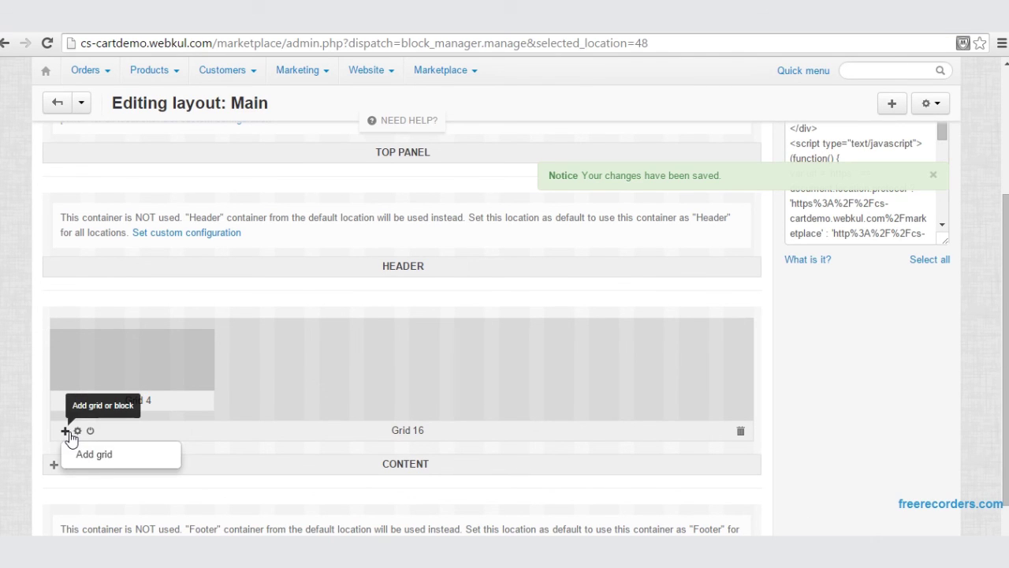
{"action": "left_click", "coordinate": [96, 456]}
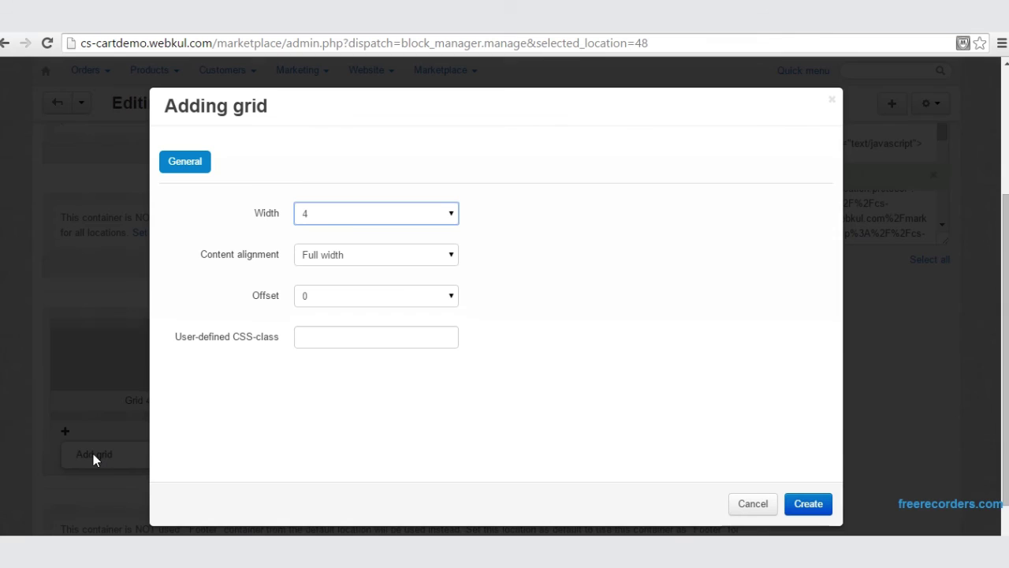
{"action": "left_click", "coordinate": [458, 221]}
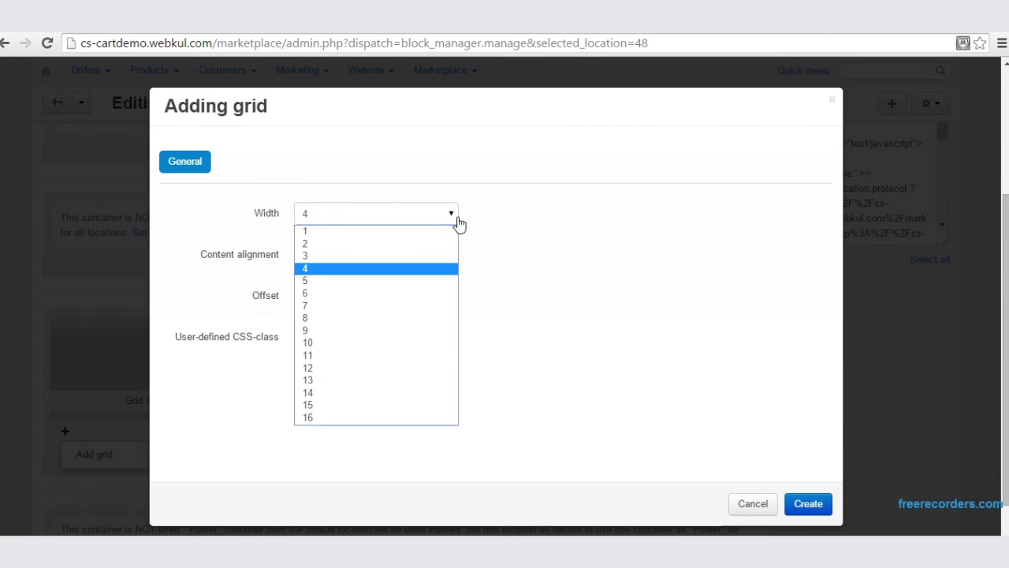
{"action": "left_click", "coordinate": [349, 370]}
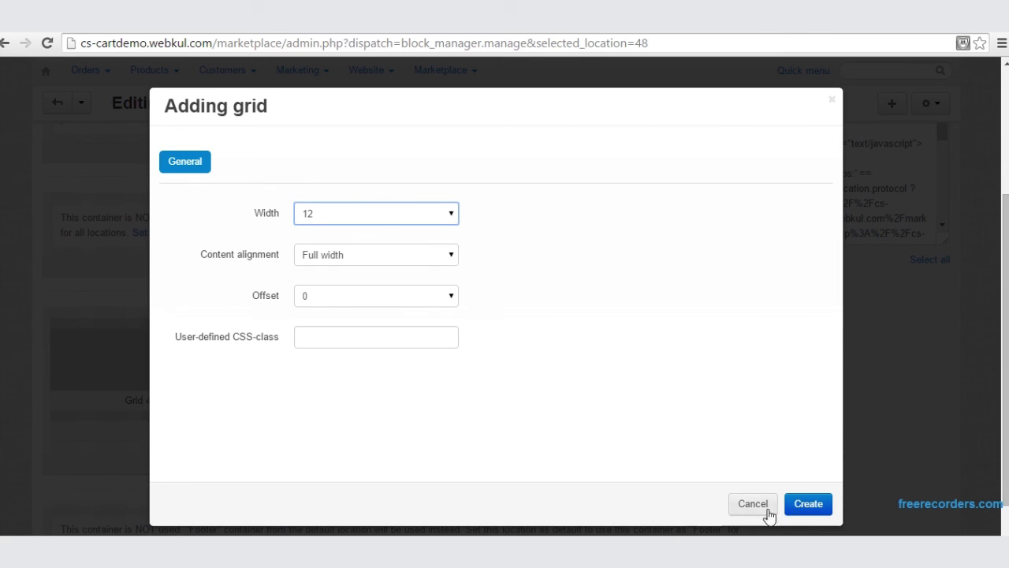
{"action": "left_click", "coordinate": [808, 509]}
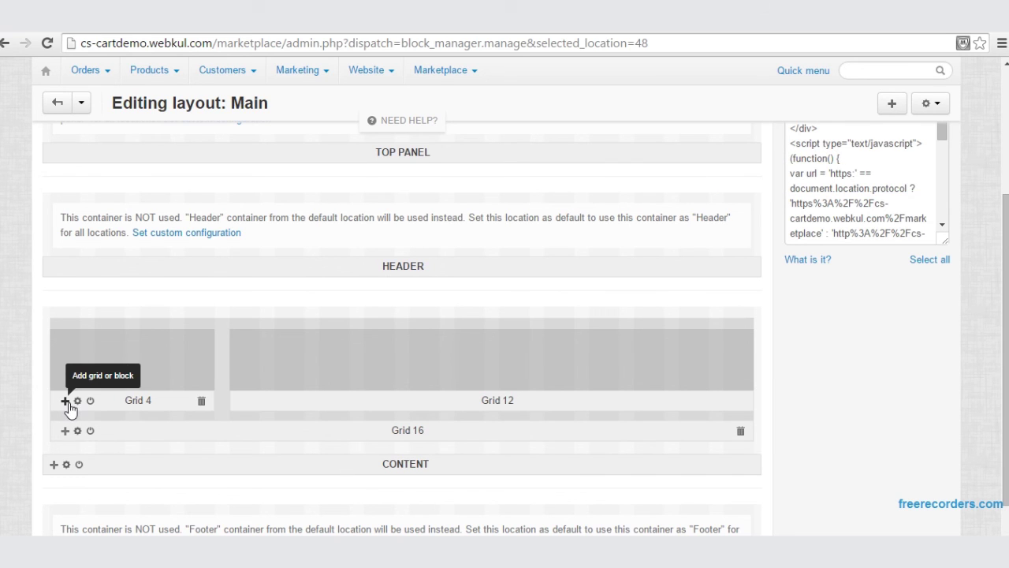
Step: Start a new Template block in the 4-wide grid
{"action": "left_click", "coordinate": [67, 402]}
{"action": "left_click", "coordinate": [96, 448]}
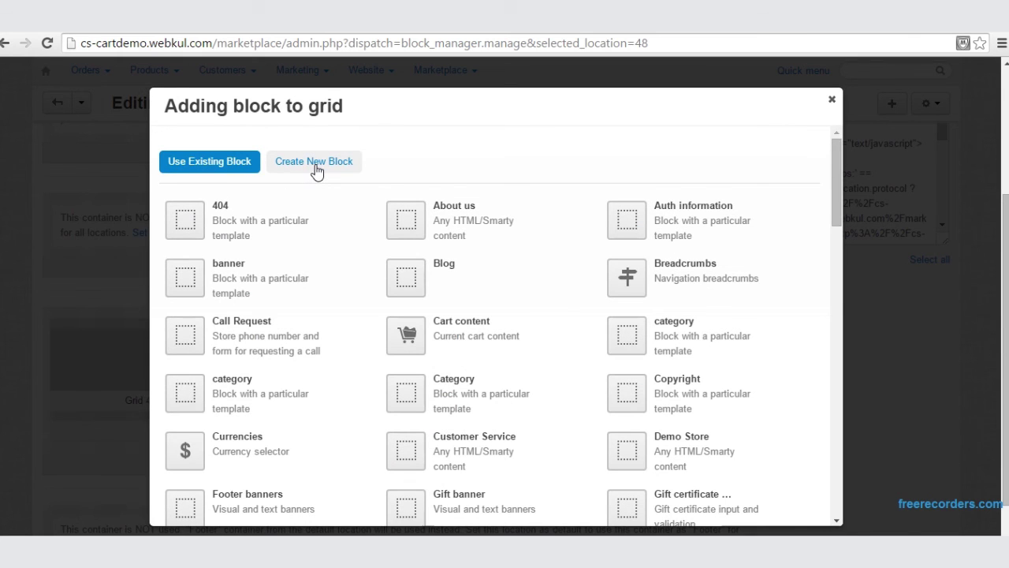
{"action": "left_click", "coordinate": [313, 170]}
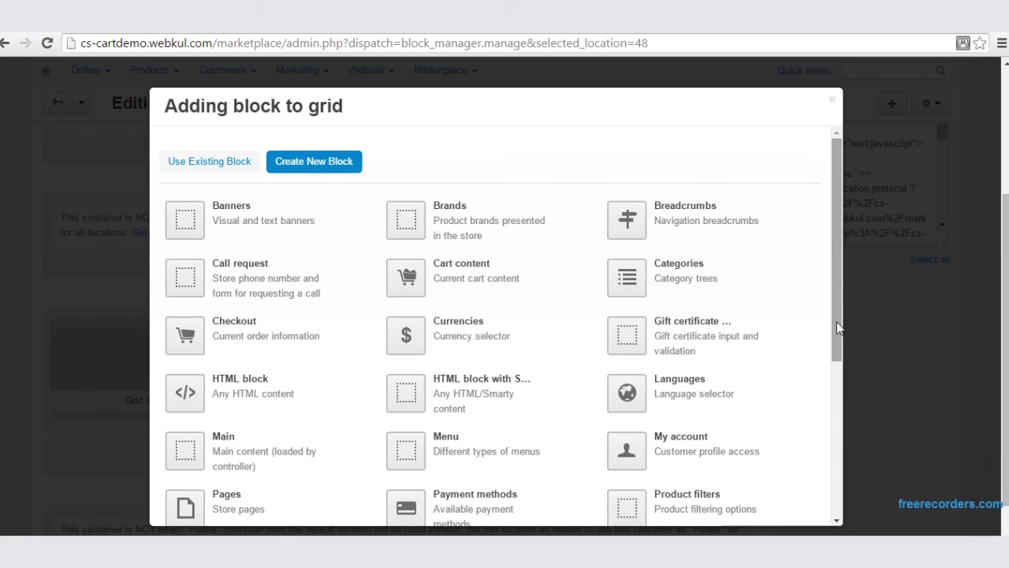
{"action": "left_click_drag", "start_coordinate": [836, 322], "coordinate": [828, 507]}
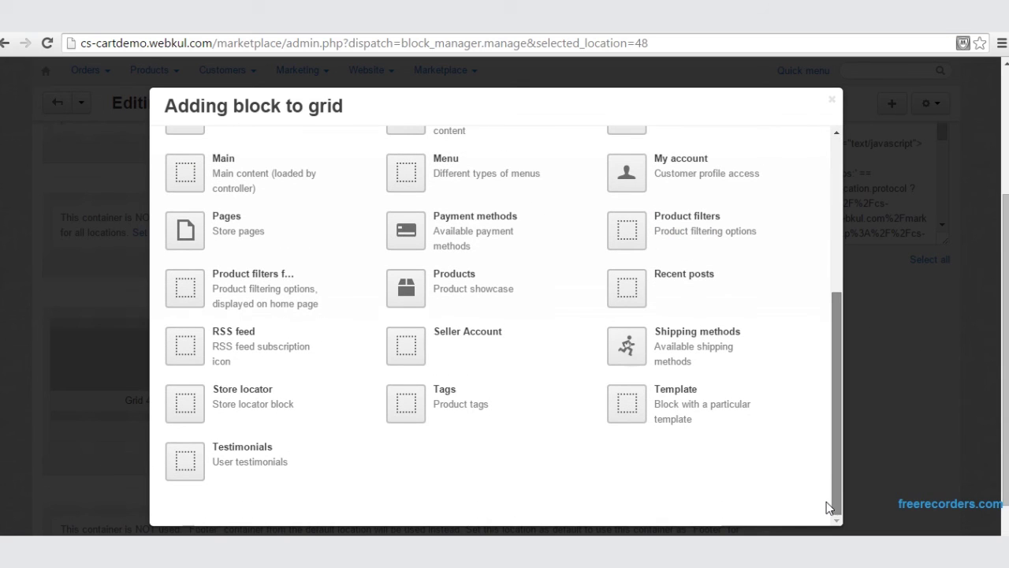
{"action": "left_click", "coordinate": [693, 401]}
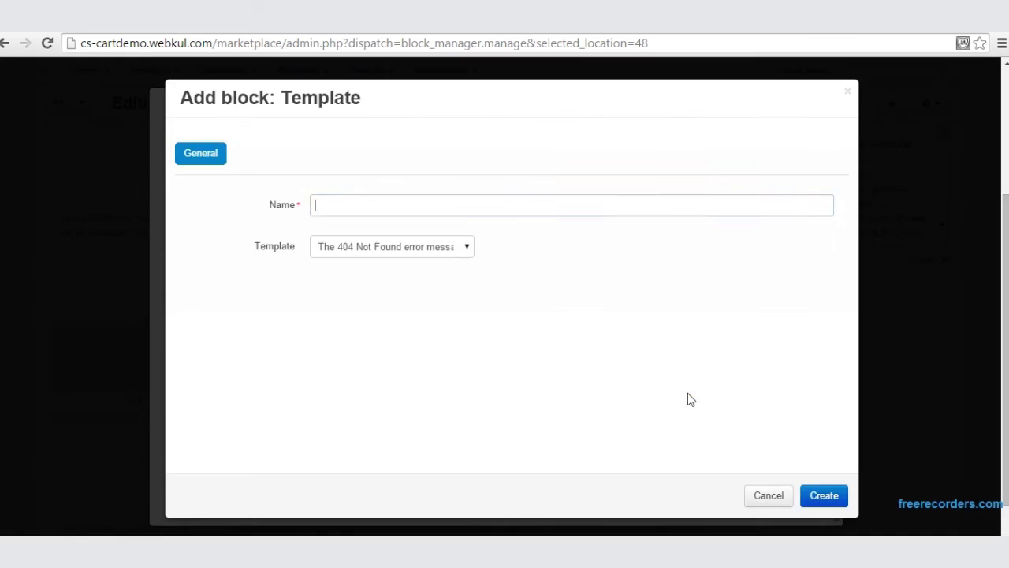
Step: Create the block in the 4-wide grid from the Seller Category Block template, named "seller category"
{"action": "left_click", "coordinate": [471, 251]}
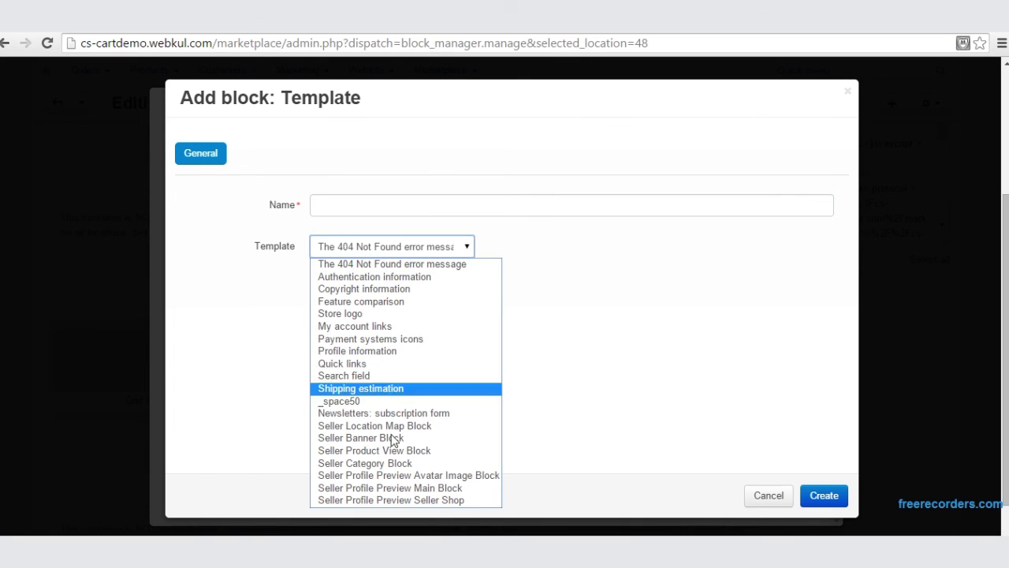
{"action": "left_click", "coordinate": [386, 467]}
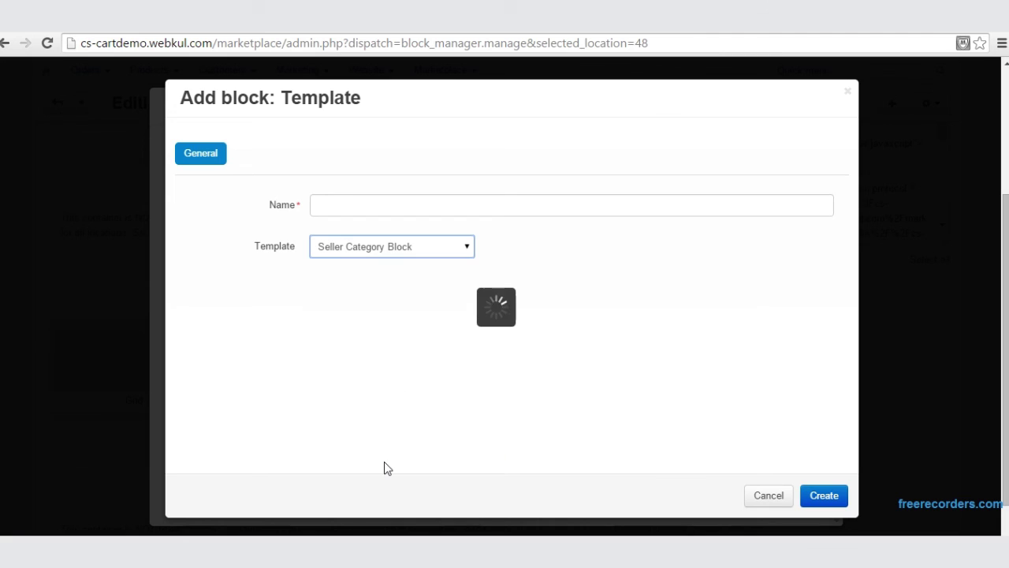
{"action": "left_click", "coordinate": [357, 211]}
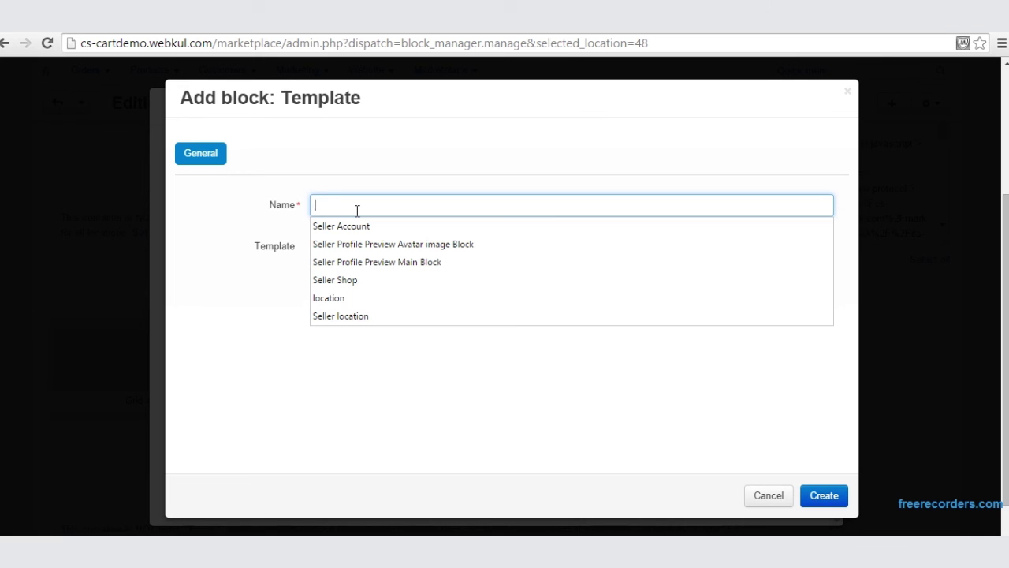
{"action": "type", "text": "S"}
{"action": "left_click", "coordinate": [354, 298]}
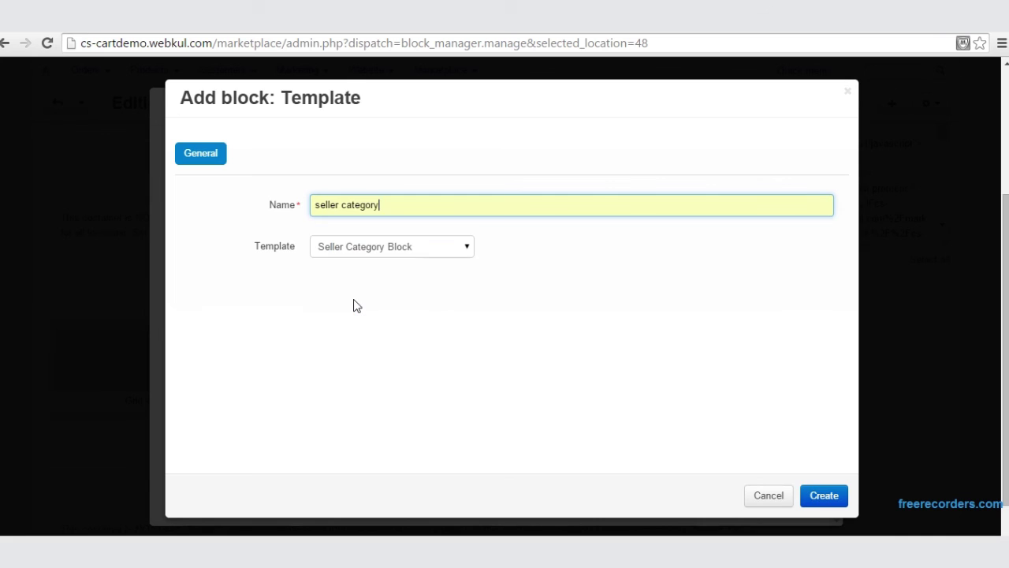
{"action": "left_click", "coordinate": [839, 507]}
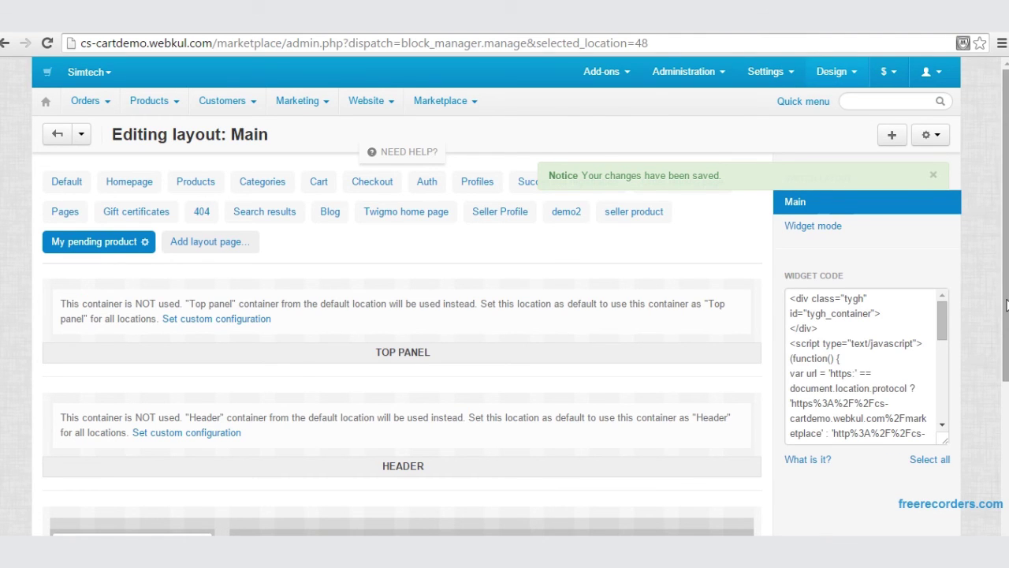
Step: Open the storefront's My Pending Product page from the seller account and check the seller category block
{"action": "scroll", "coordinate": [833, 501], "scroll_direction": "down", "scroll_amount": 3}
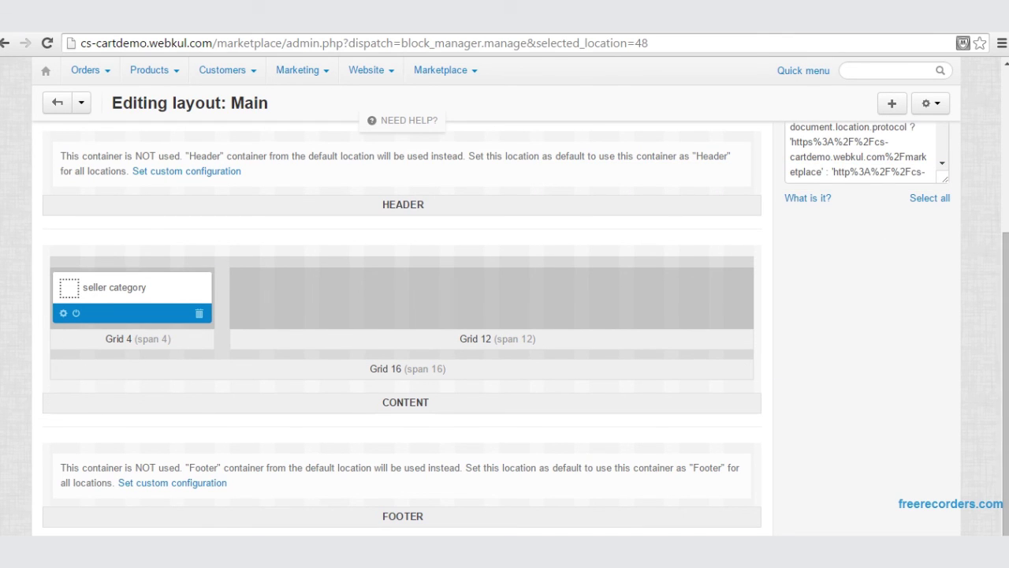
{"action": "scroll", "coordinate": [402, 315], "scroll_direction": "up", "scroll_amount": 5}
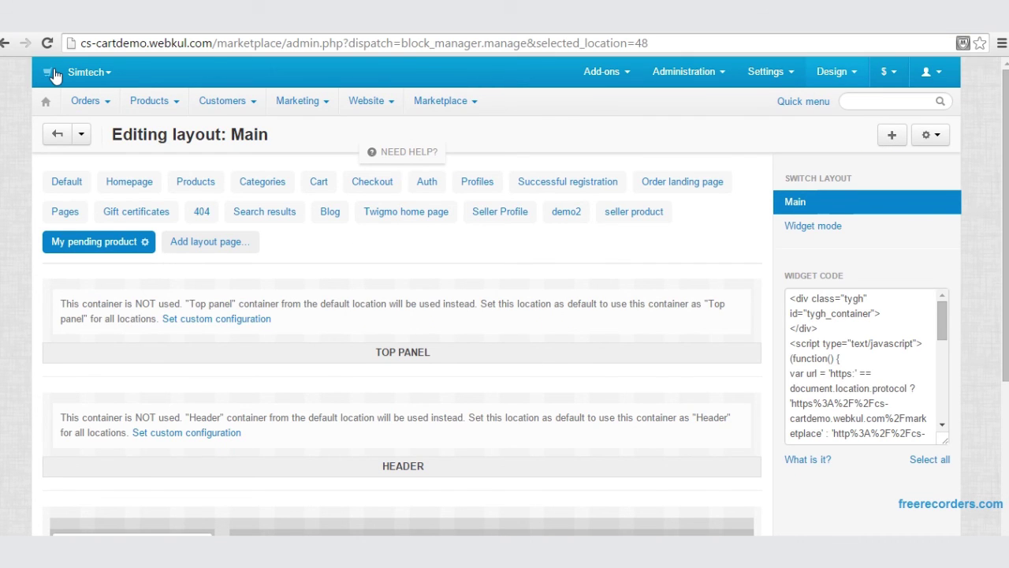
{"action": "left_click", "coordinate": [51, 75]}
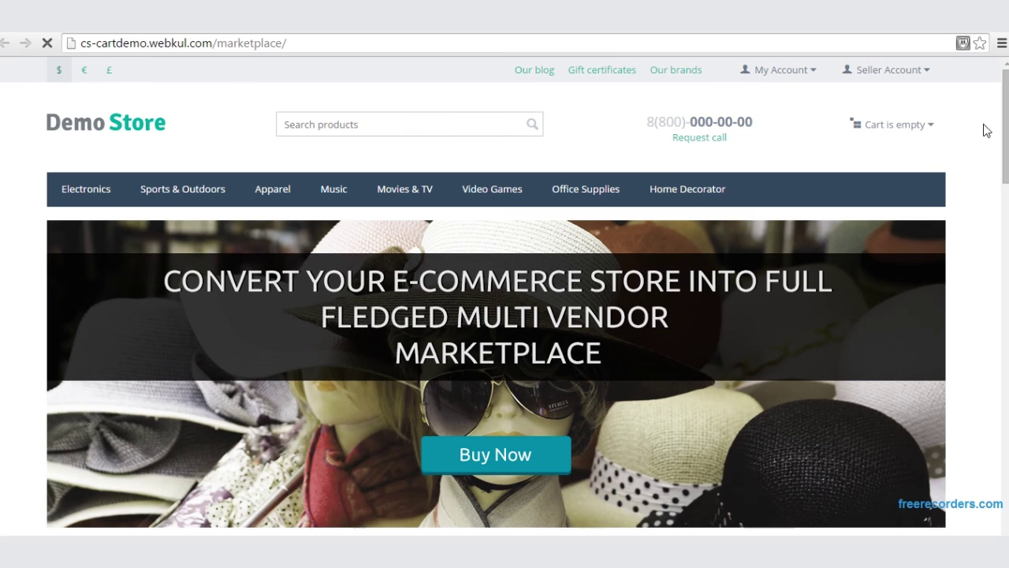
{"action": "left_click", "coordinate": [933, 70]}
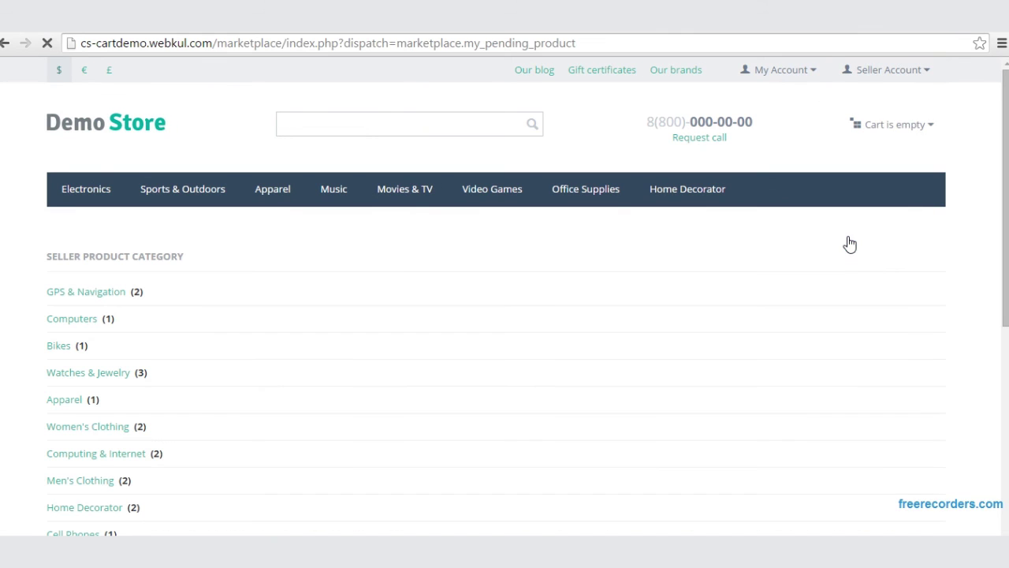
{"action": "scroll", "coordinate": [504, 315], "scroll_direction": "down", "scroll_amount": 4}
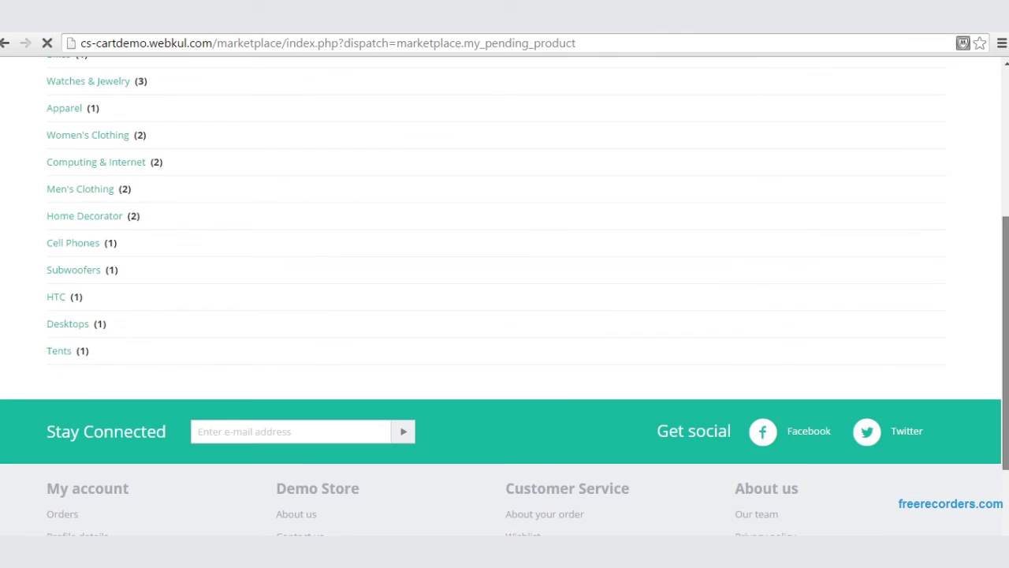
{"action": "scroll", "coordinate": [504, 316], "scroll_direction": "up", "scroll_amount": 1}
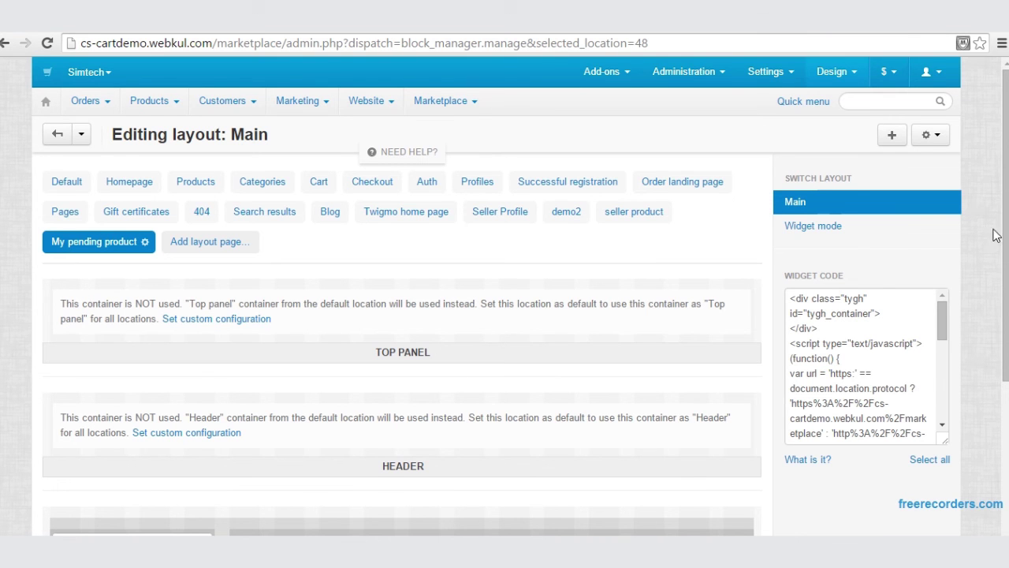
Step: Start a new Template block in the empty 12-wide grid of the My pending product layout page
{"action": "scroll", "coordinate": [995, 236], "scroll_direction": "down", "scroll_amount": 2}
{"action": "scroll", "coordinate": [402, 329], "scroll_direction": "down", "scroll_amount": 2}
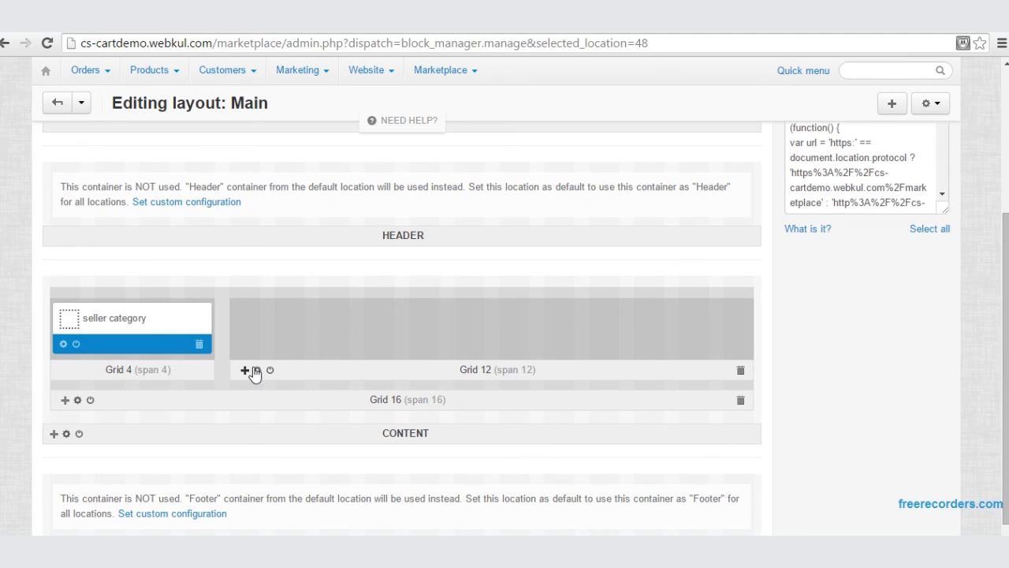
{"action": "left_click", "coordinate": [245, 370]}
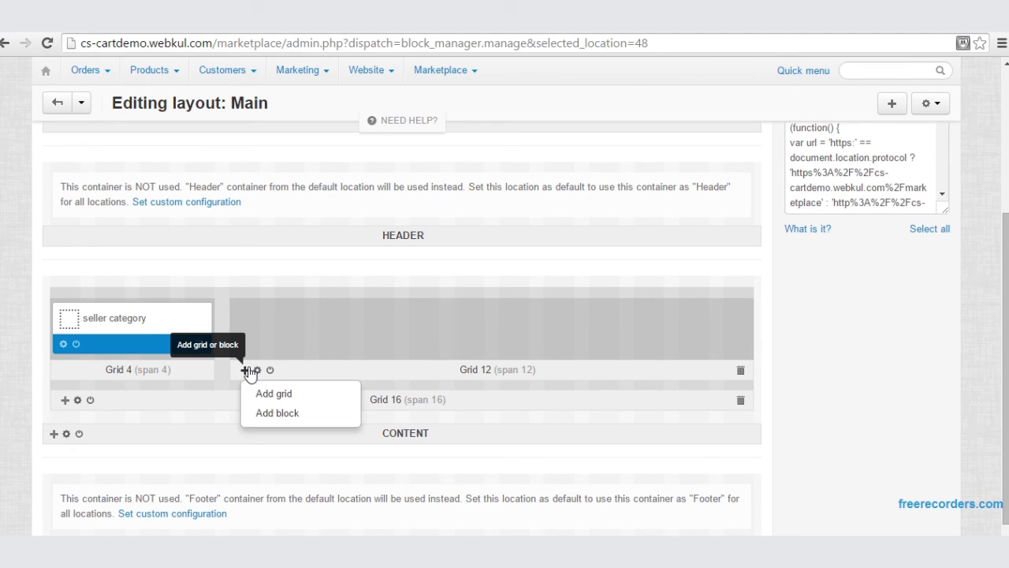
{"action": "left_click", "coordinate": [273, 418]}
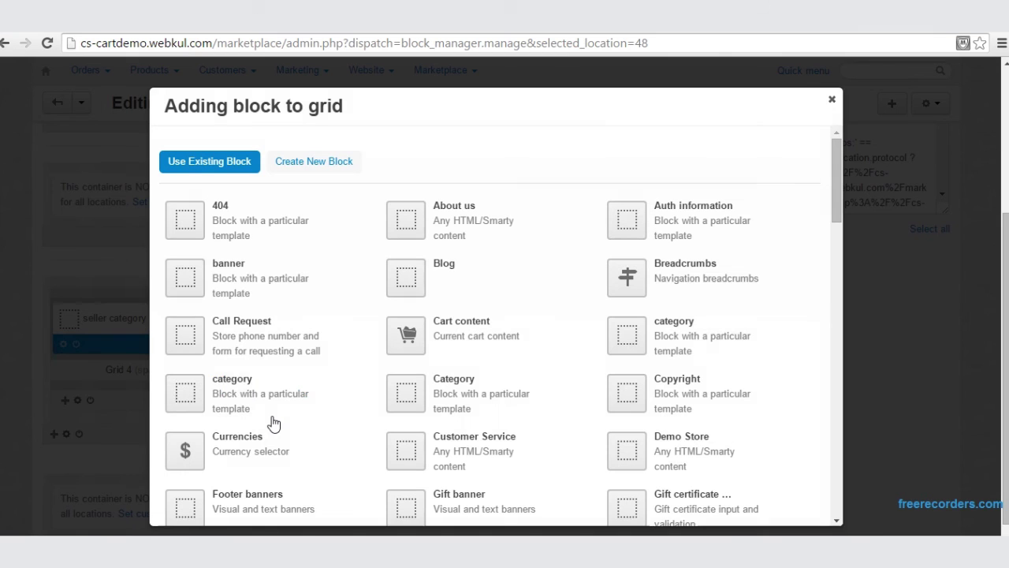
{"action": "left_click", "coordinate": [339, 162]}
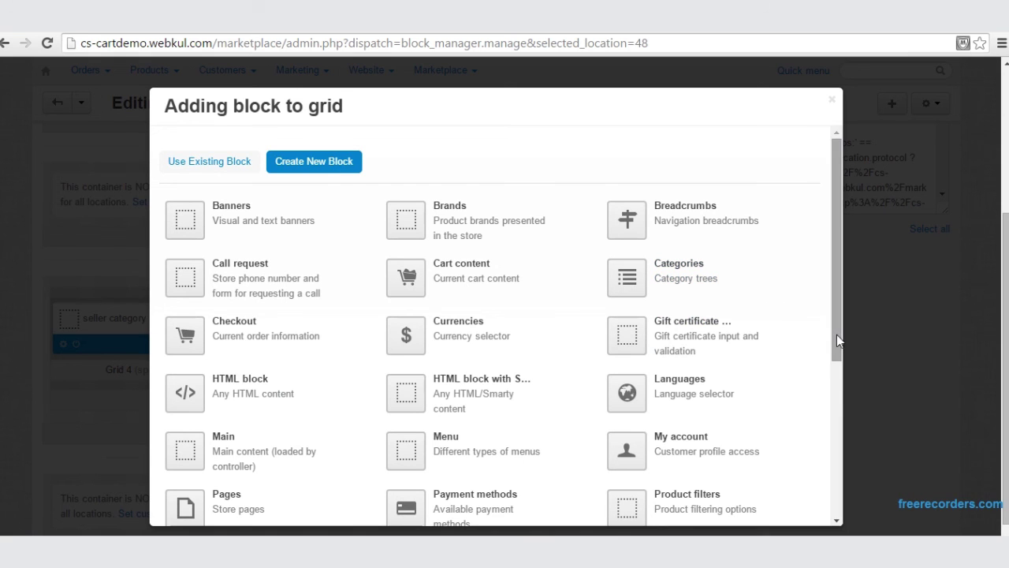
{"action": "left_click_drag", "start_coordinate": [837, 334], "coordinate": [833, 451]}
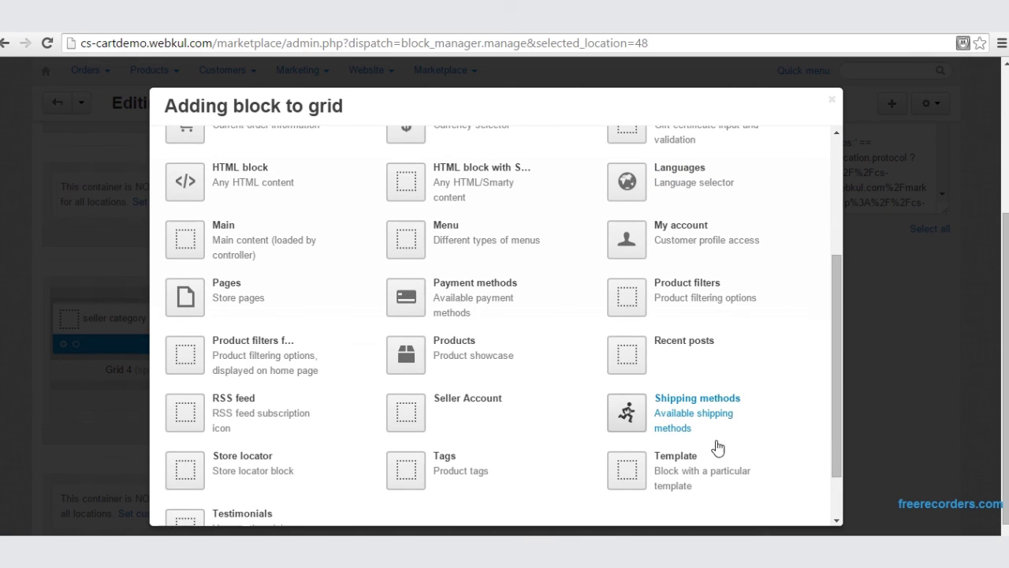
{"action": "left_click", "coordinate": [680, 468]}
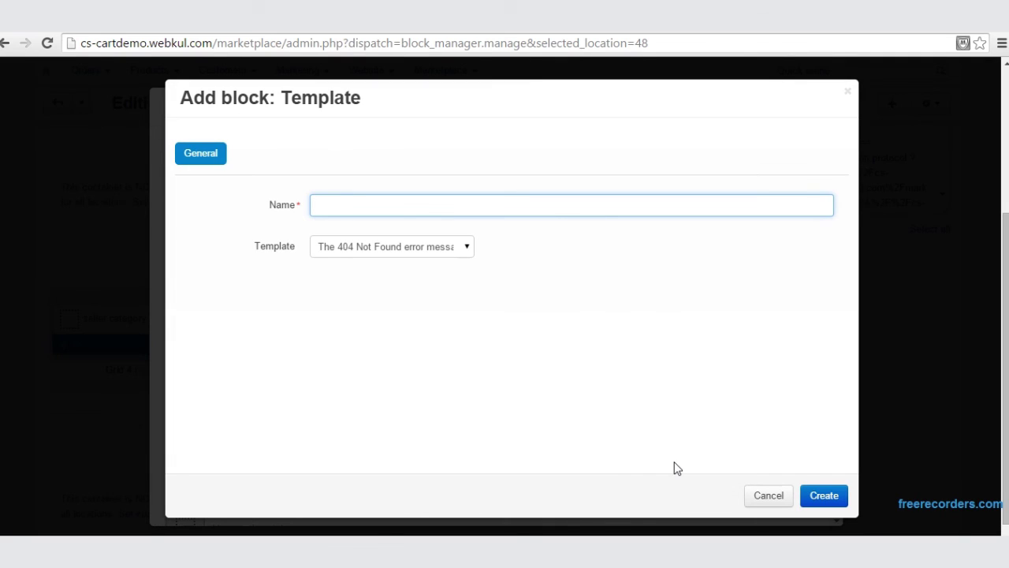
Step: Create the block in the 12-wide grid from the Seller Banner Block template, named "Banner"
{"action": "left_click", "coordinate": [472, 248]}
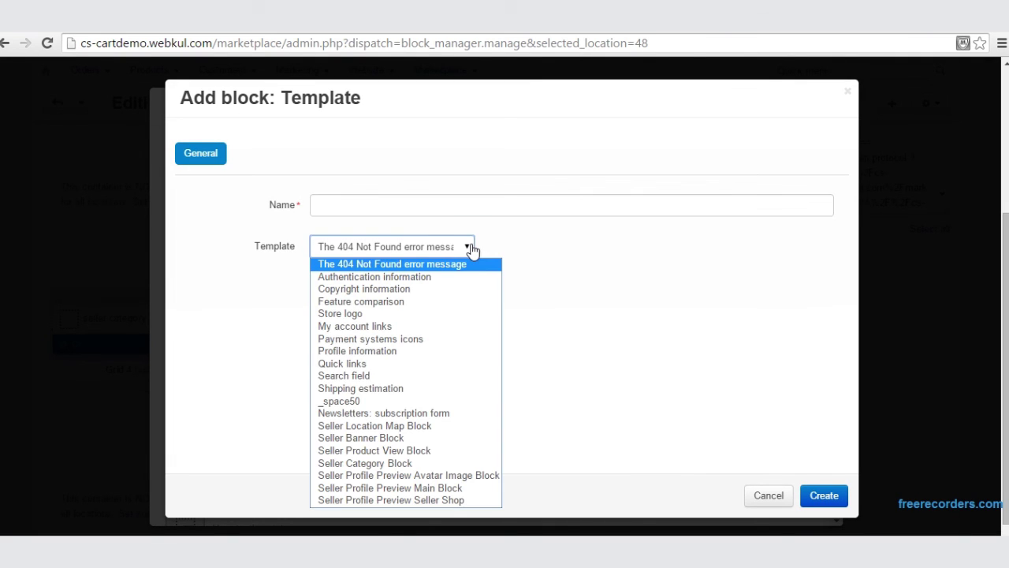
{"action": "left_click", "coordinate": [372, 439]}
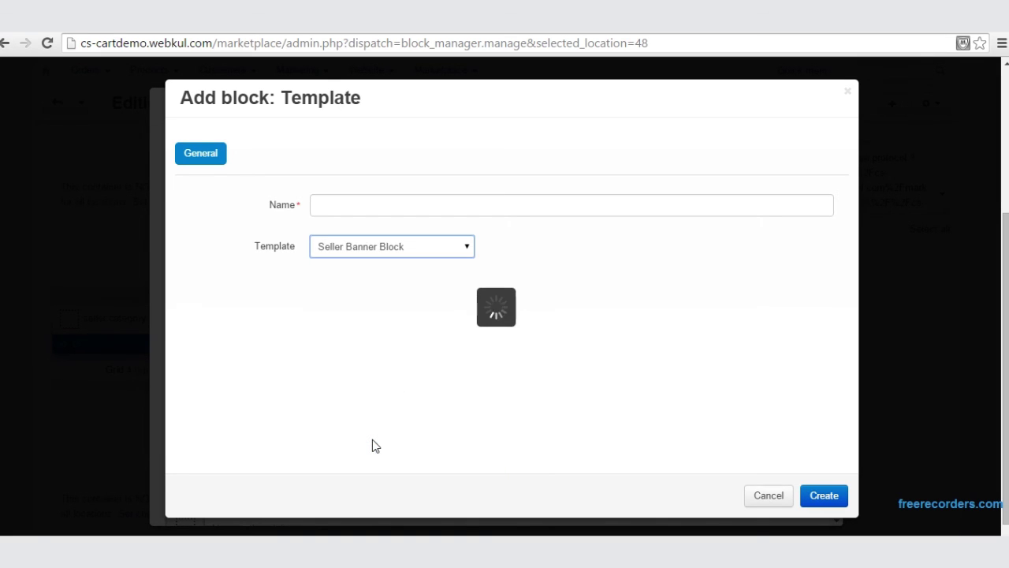
{"action": "left_click", "coordinate": [361, 214]}
{"action": "left_click", "coordinate": [361, 213]}
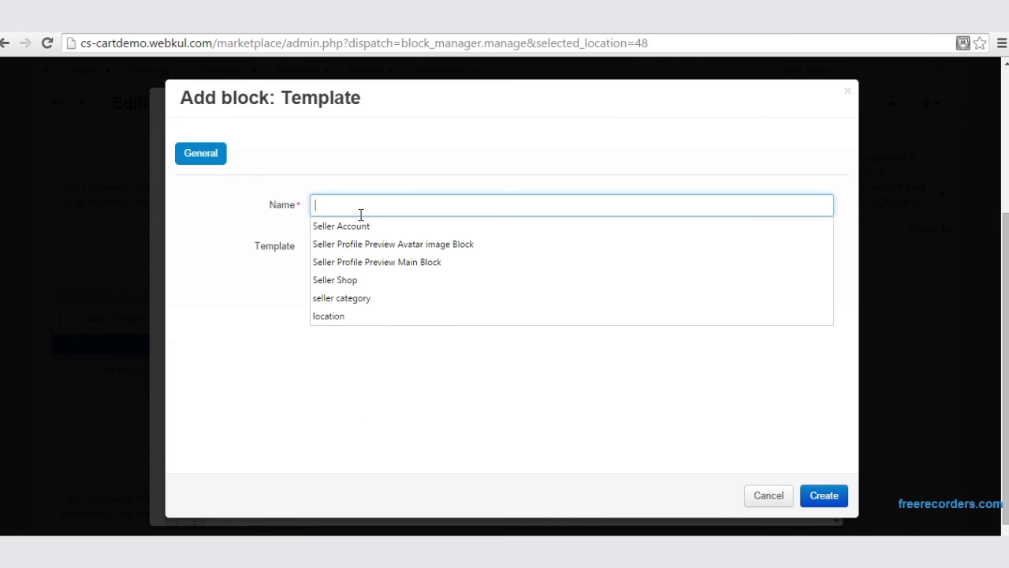
{"action": "type", "text": "Banner"}
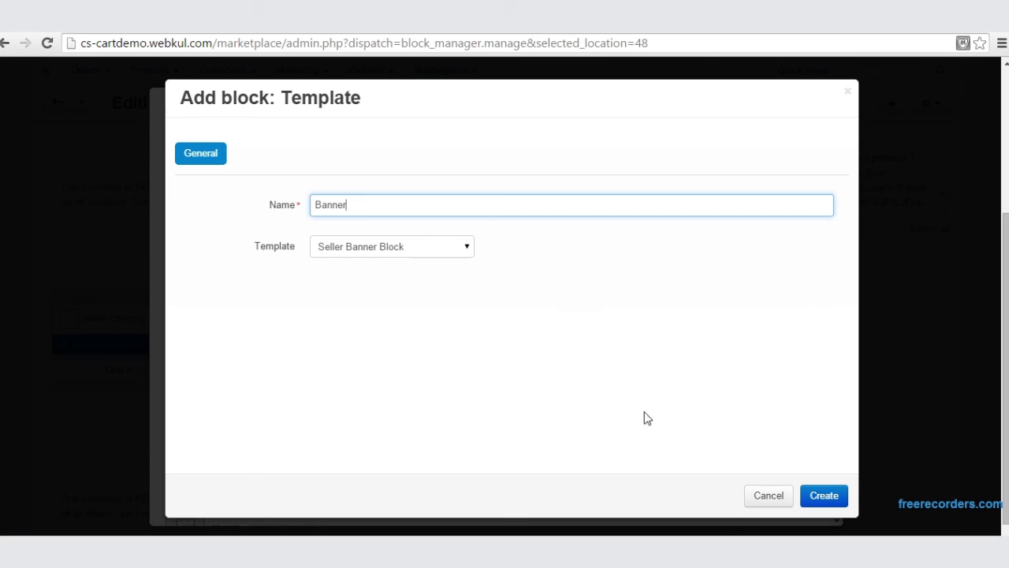
{"action": "left_click", "coordinate": [824, 496]}
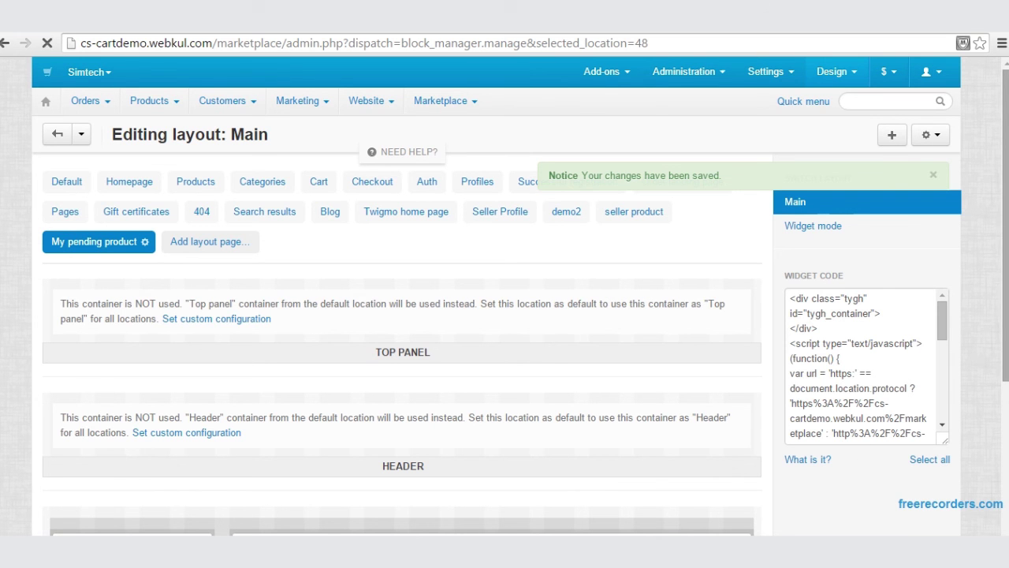
Step: Start another new Template block in the 12-wide grid that holds the Banner block
{"action": "scroll", "coordinate": [402, 315], "scroll_direction": "down", "scroll_amount": 3}
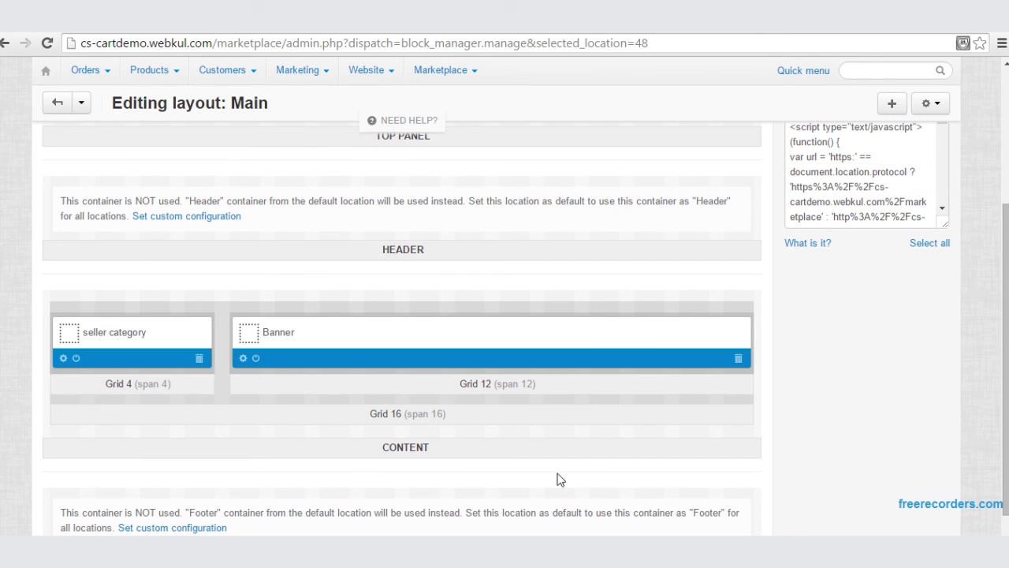
{"action": "left_click", "coordinate": [247, 384]}
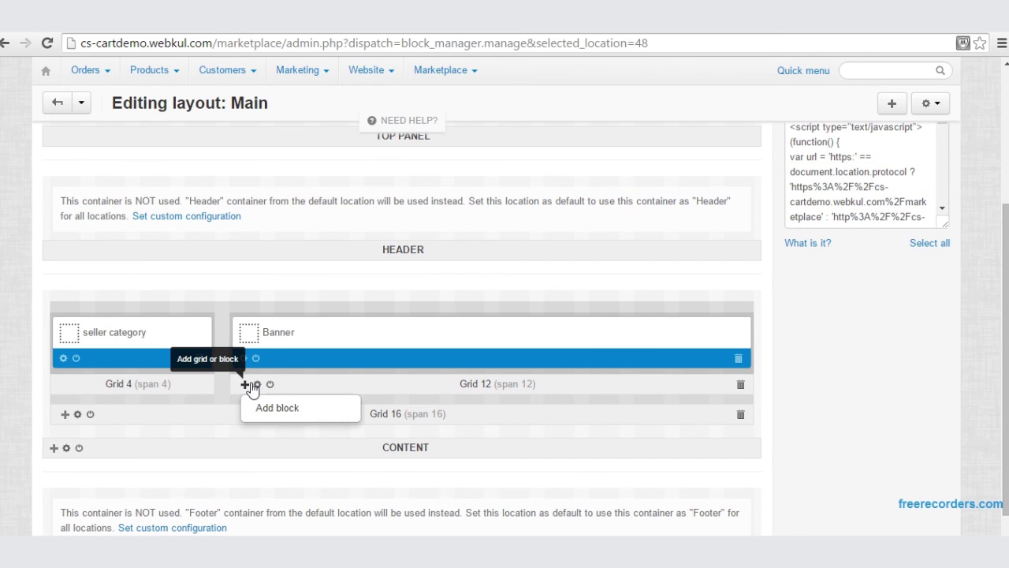
{"action": "left_click", "coordinate": [278, 412]}
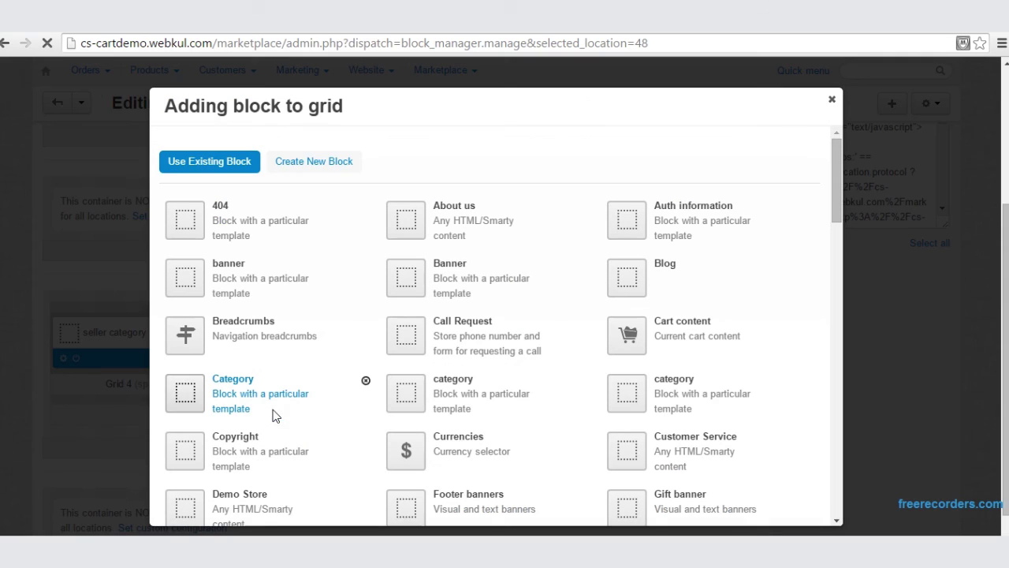
{"action": "left_click", "coordinate": [302, 165]}
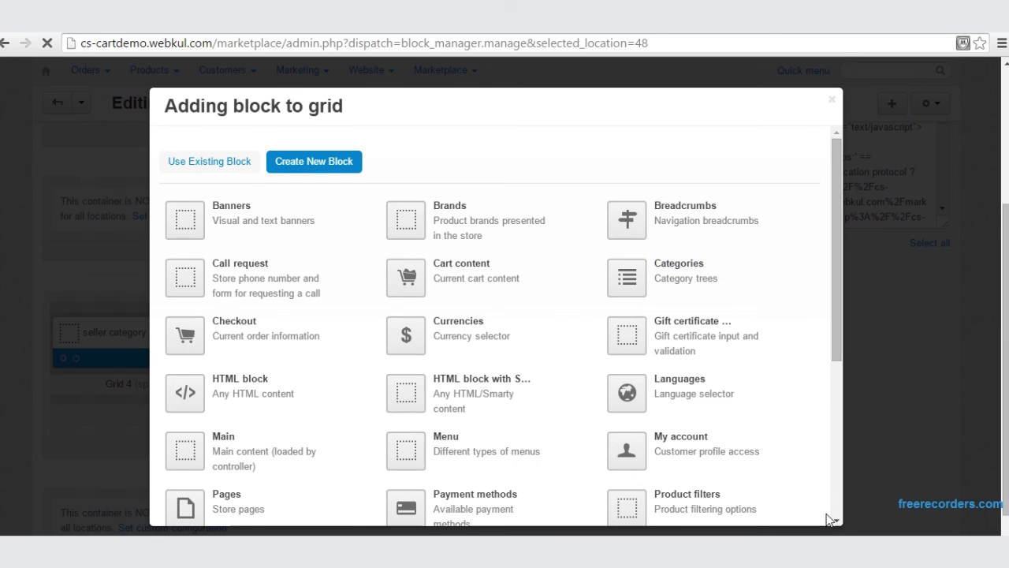
{"action": "scroll", "coordinate": [838, 478], "scroll_direction": "down", "scroll_amount": 4}
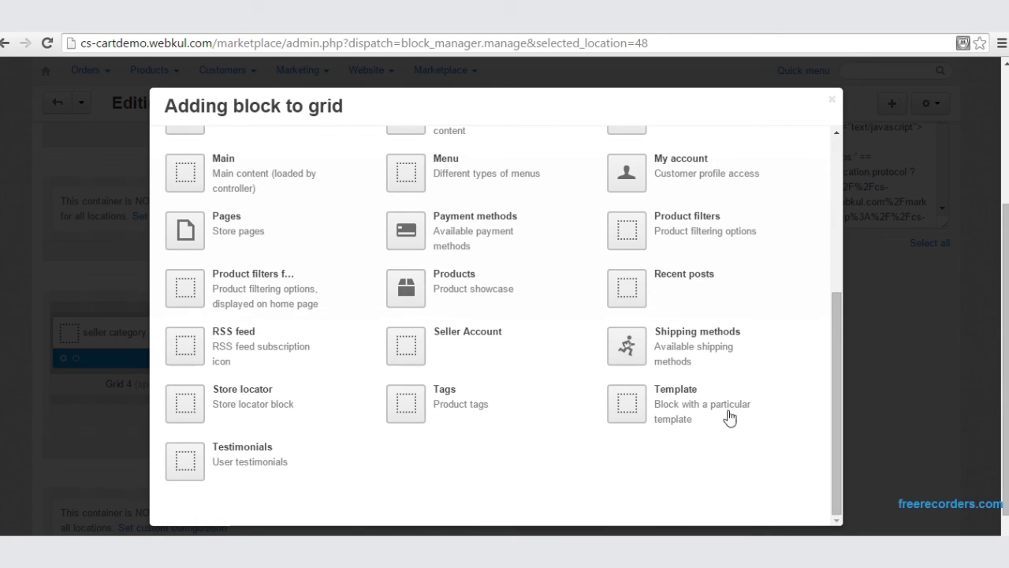
{"action": "left_click", "coordinate": [688, 395]}
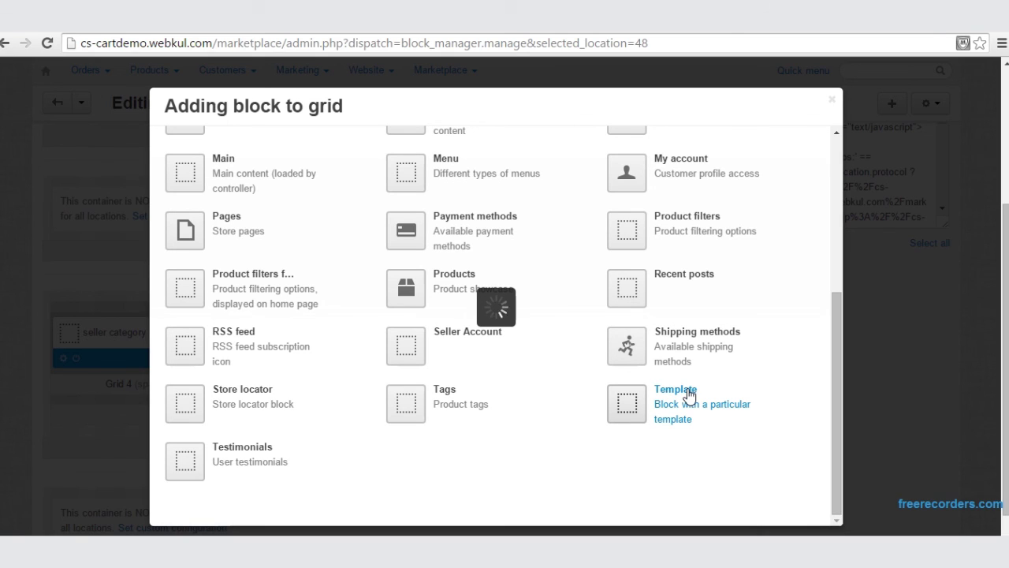
{"action": "left_click", "coordinate": [678, 392]}
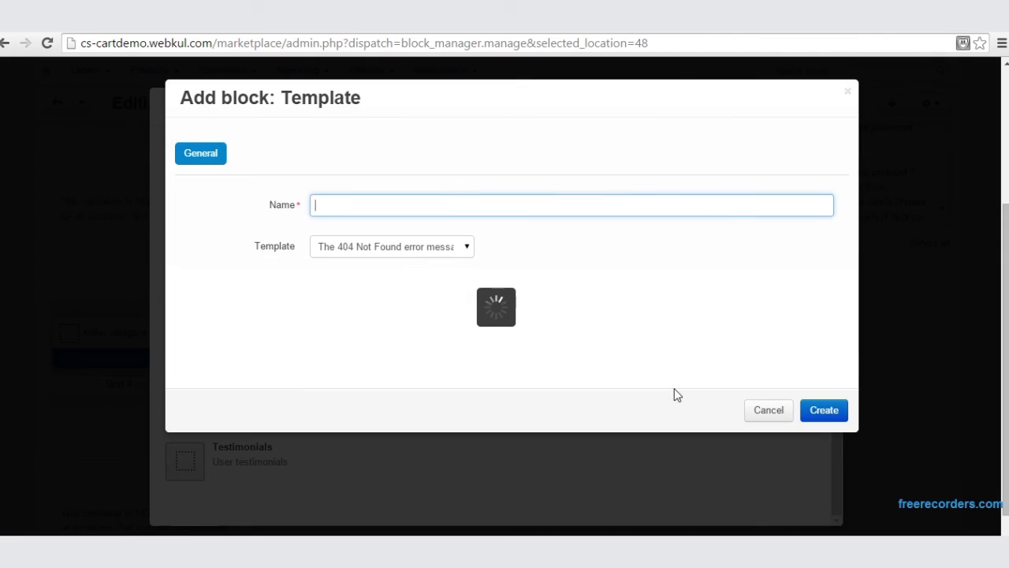
Step: Create the second block in the 12-wide grid from the Seller Product View Block template, named "Product"
{"action": "left_click", "coordinate": [473, 247]}
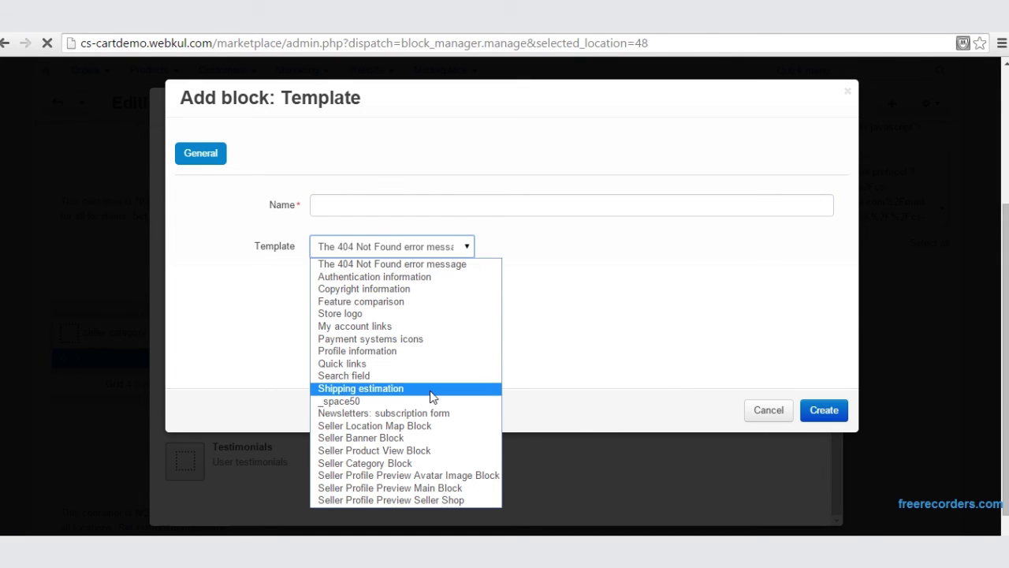
{"action": "left_click", "coordinate": [423, 453]}
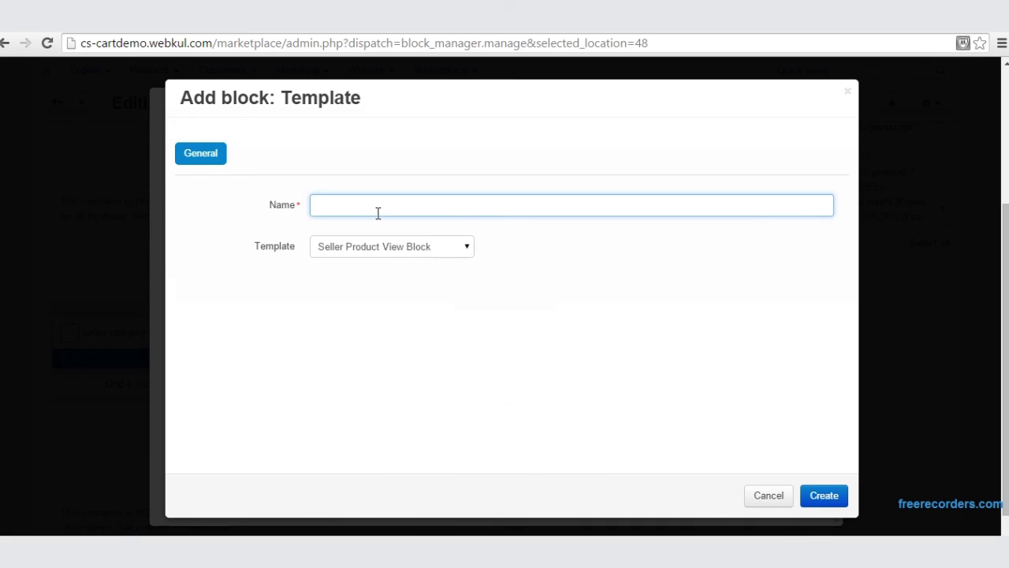
{"action": "left_click", "coordinate": [378, 213]}
{"action": "type", "text": "Product"}
{"action": "left_click", "coordinate": [832, 504]}
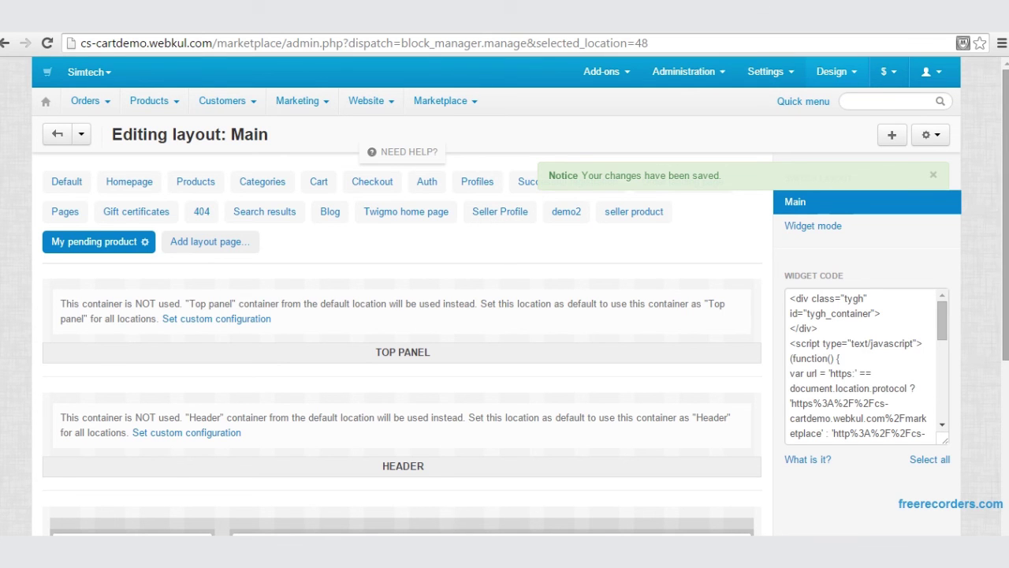
Step: Reopen the storefront's My Pending Product page from the seller account and examine its category, banner and product blocks
{"action": "scroll", "coordinate": [830, 499], "scroll_direction": "down", "scroll_amount": 3}
{"action": "scroll", "coordinate": [402, 339], "scroll_direction": "down", "scroll_amount": 1}
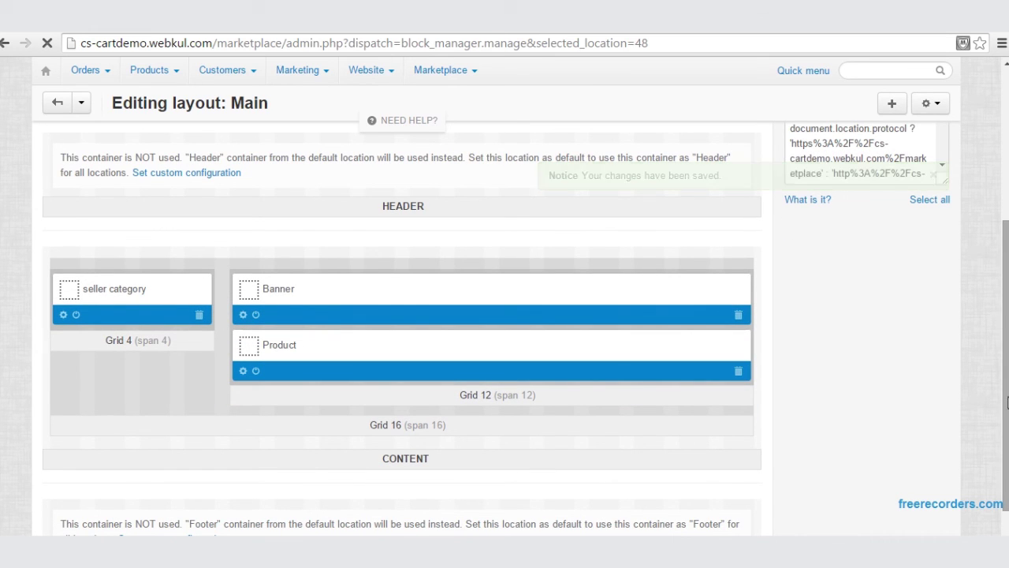
{"action": "scroll", "coordinate": [403, 339], "scroll_direction": "up", "scroll_amount": 4}
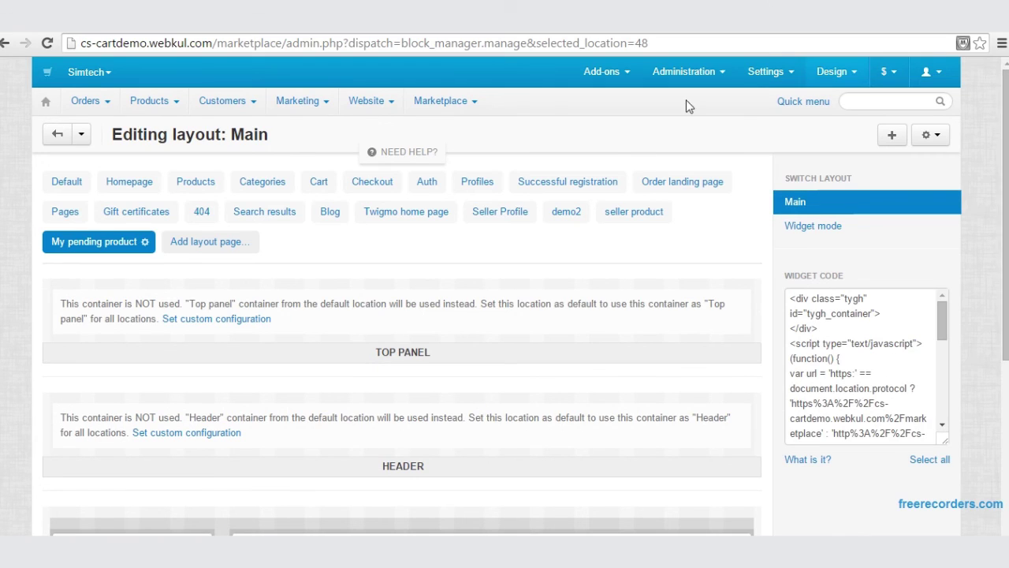
{"action": "left_click", "coordinate": [49, 73]}
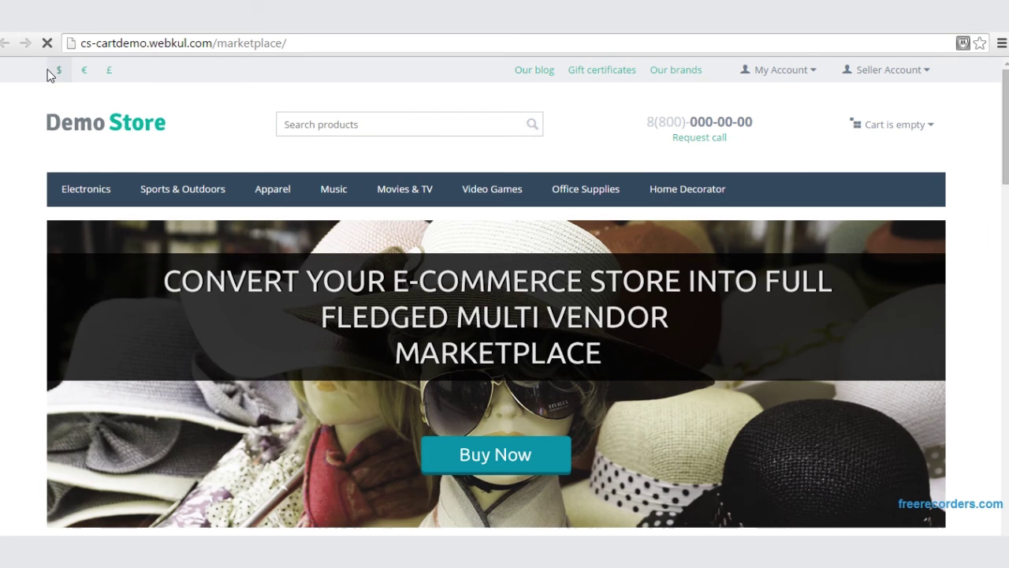
{"action": "left_click", "coordinate": [926, 69]}
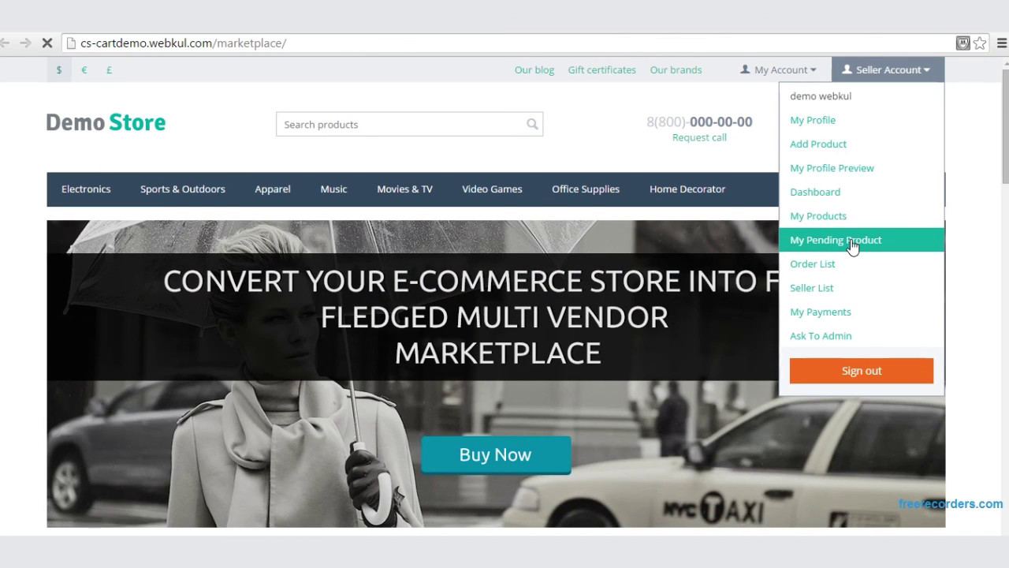
{"action": "left_click", "coordinate": [851, 241]}
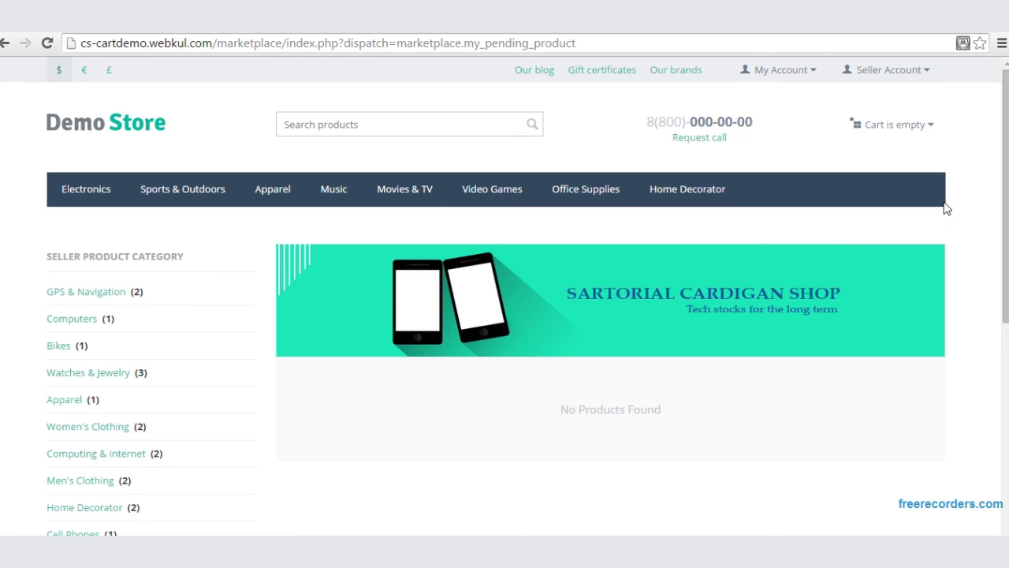
{"action": "scroll", "coordinate": [943, 210], "scroll_direction": "down", "scroll_amount": 1}
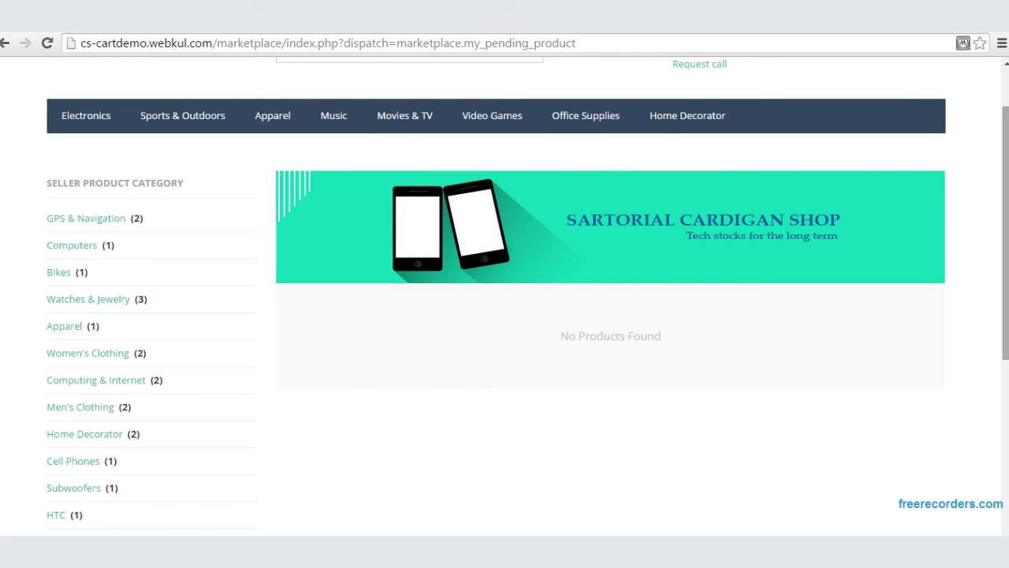
{"action": "left_click_drag", "start_coordinate": [1001, 339], "coordinate": [1001, 399]}
{"action": "left_click_drag", "start_coordinate": [1006, 292], "coordinate": [1006, 302]}
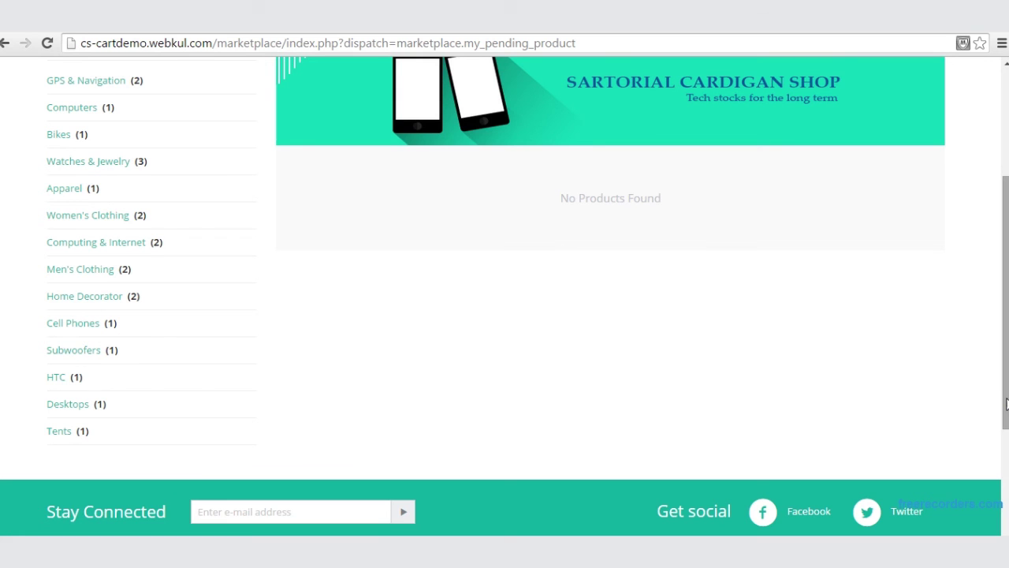
{"action": "left_click_drag", "start_coordinate": [1007, 404], "coordinate": [1006, 298]}
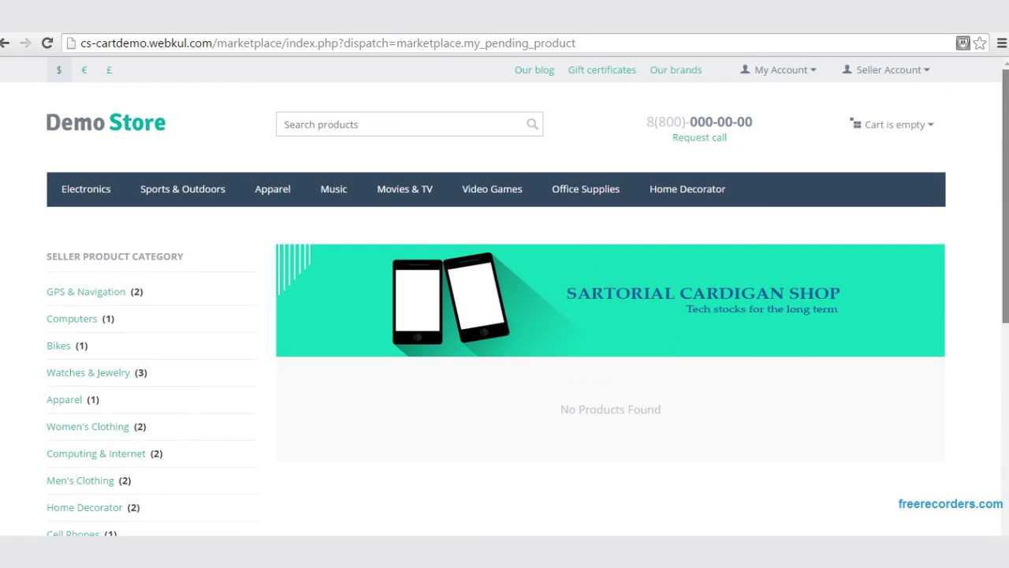